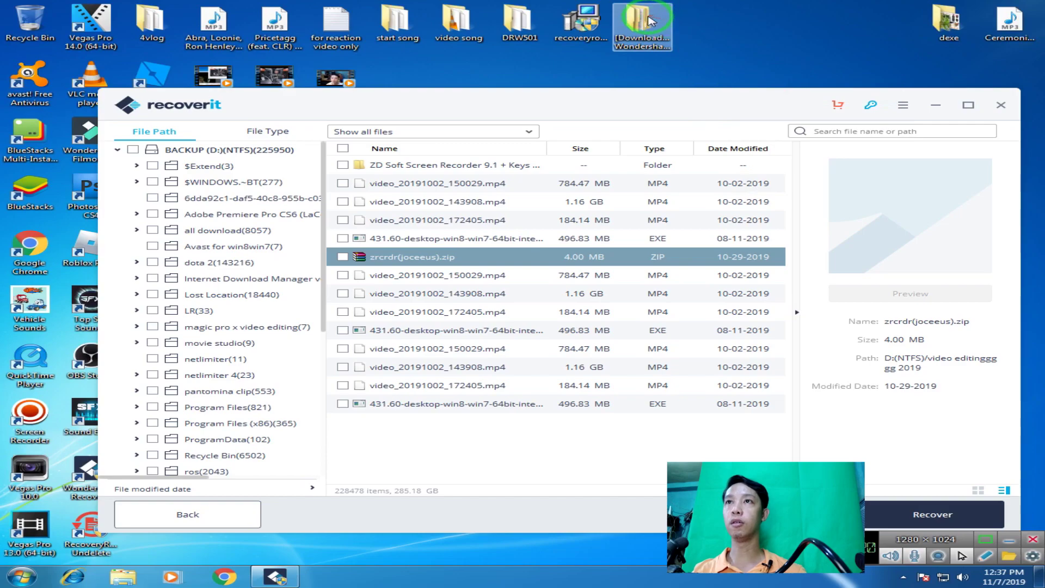
left_click_drag(704, 98, 683, 100)
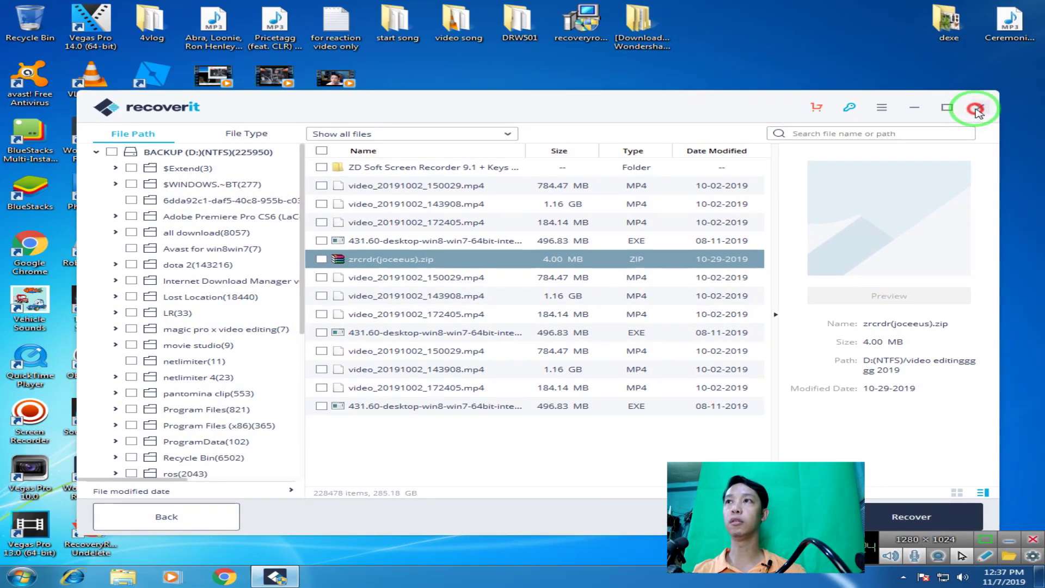
left_click(975, 109)
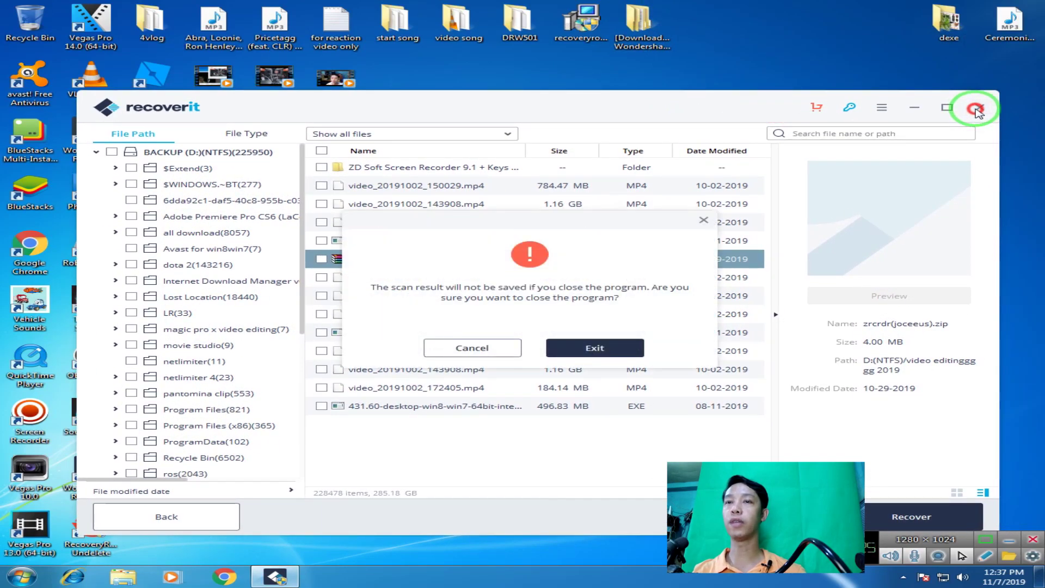
left_click(471, 349)
Move the Recoverit window aside to uncover the icons on the desktop
left_click_drag(560, 96, 610, 95)
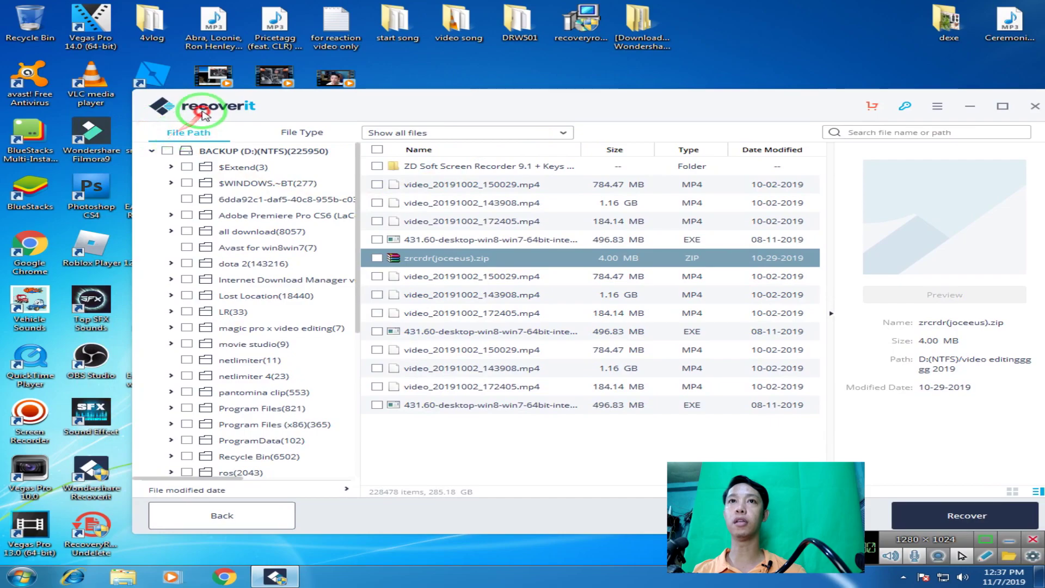
left_click_drag(418, 109, 423, 107)
left_click(639, 33)
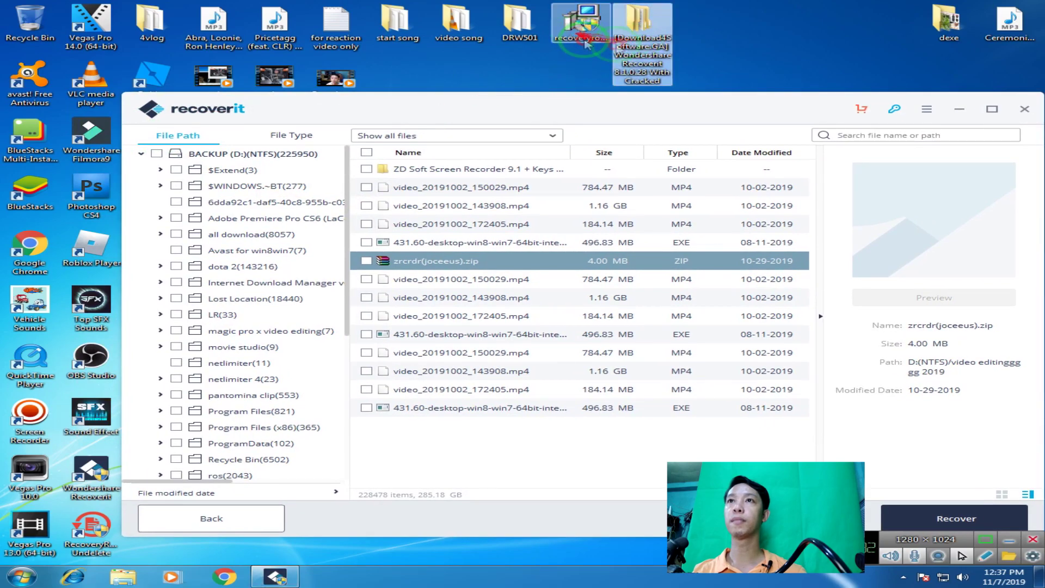
left_click_drag(536, 107, 736, 101)
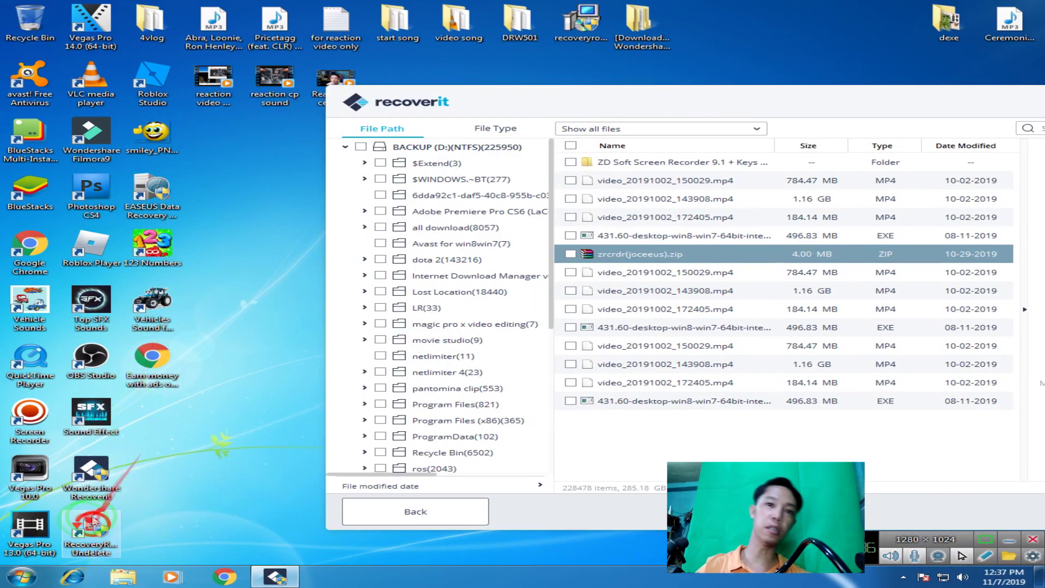
left_click_drag(629, 100, 609, 121)
left_click(531, 33)
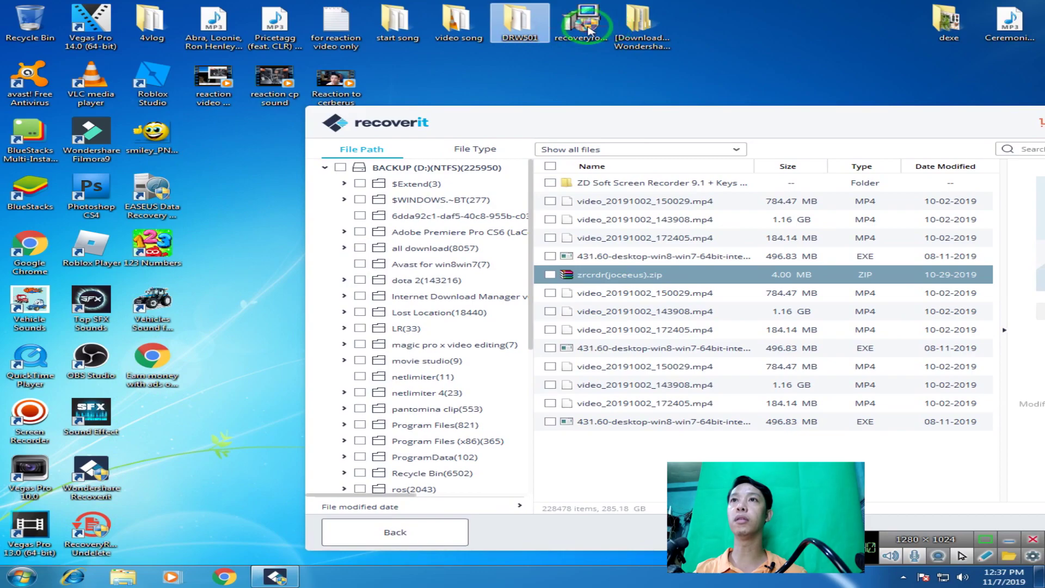
left_click(650, 21)
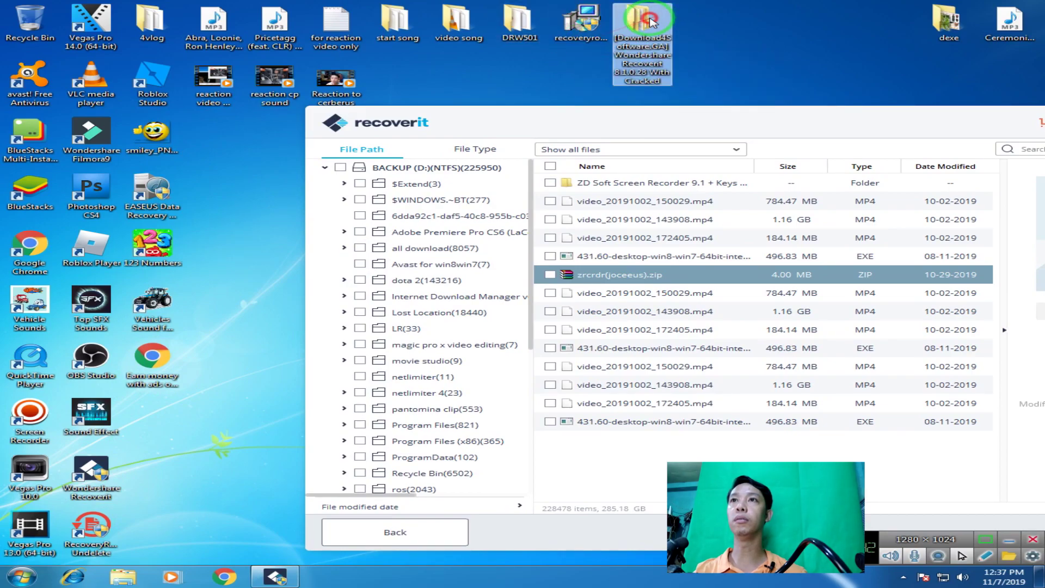
double_click(646, 24)
double_click(441, 180)
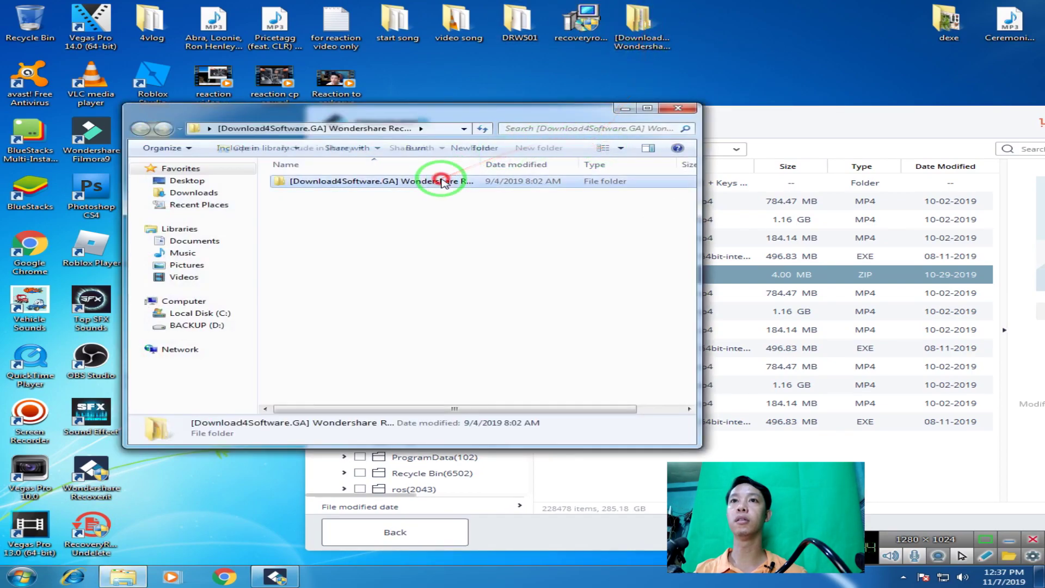
left_click(678, 111)
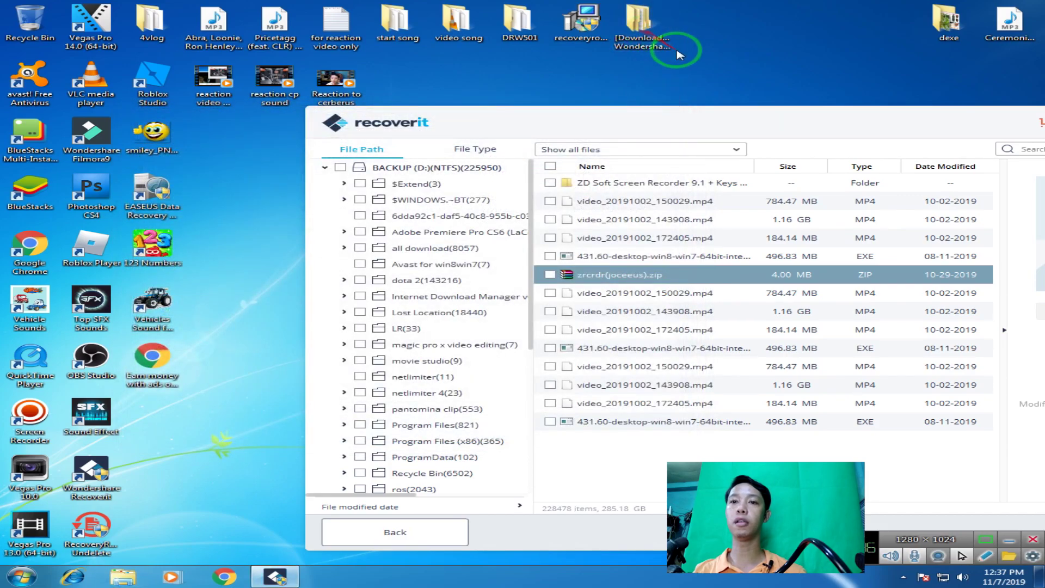
Open the Wondershare Recoverit 8.1.0.28 desktop folder, go into its inner folder and examine the contents of the Crack subfolder
double_click(653, 34)
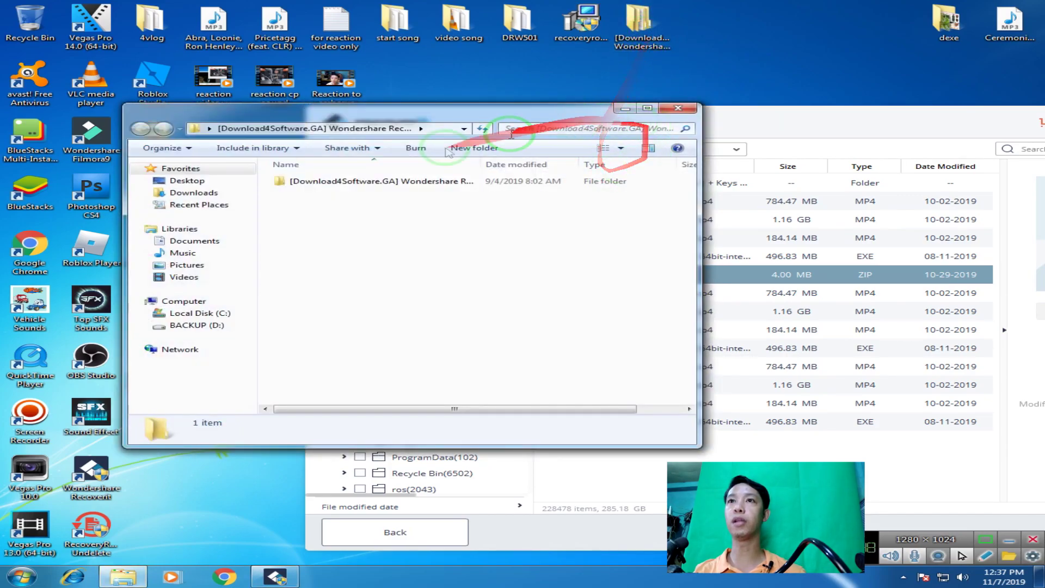
left_click_drag(412, 116, 477, 105)
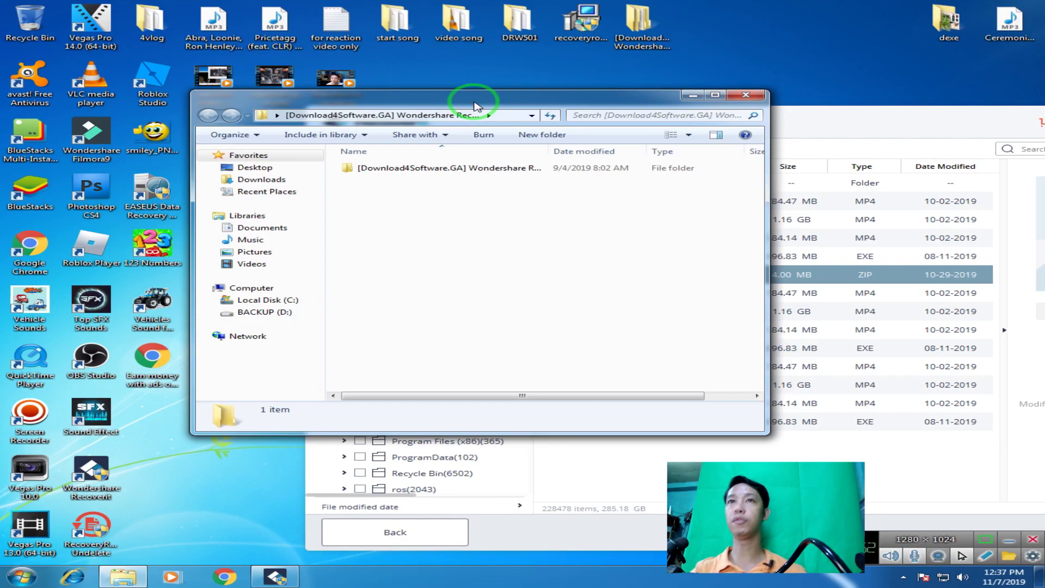
left_click_drag(601, 98, 549, 111)
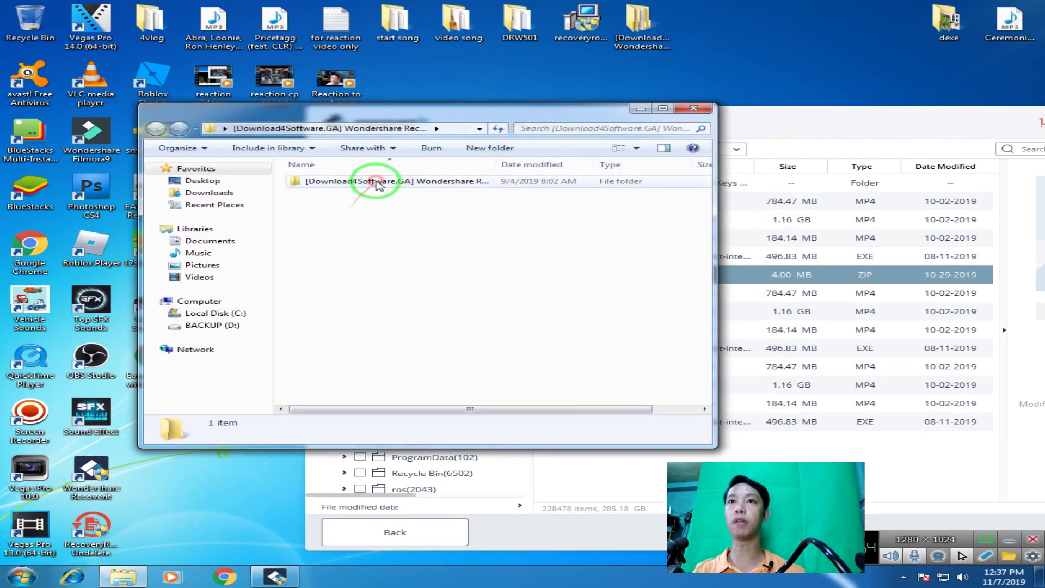
double_click(376, 181)
left_click(156, 128)
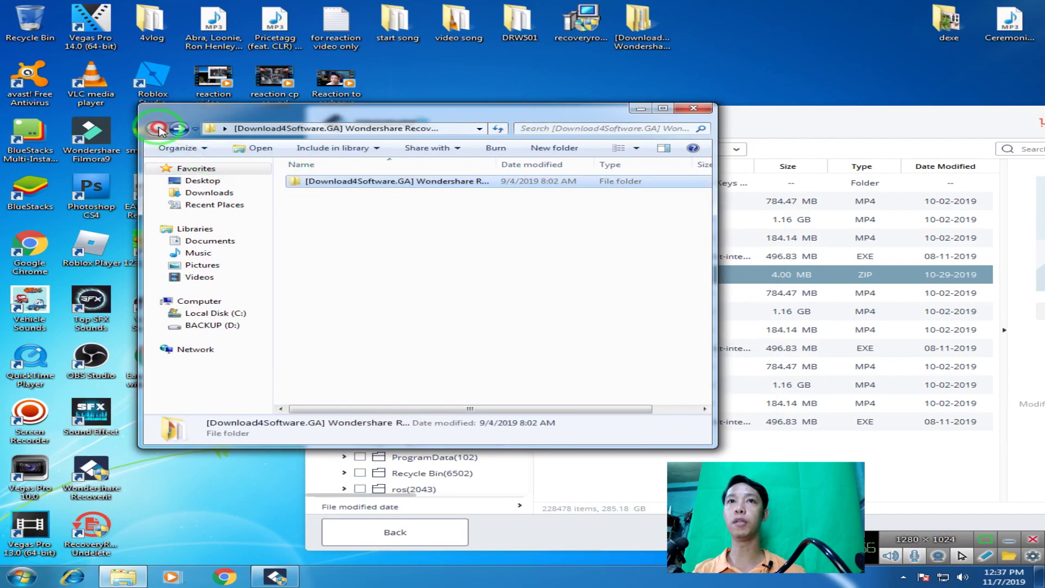
left_click_drag(601, 116, 612, 117)
double_click(449, 185)
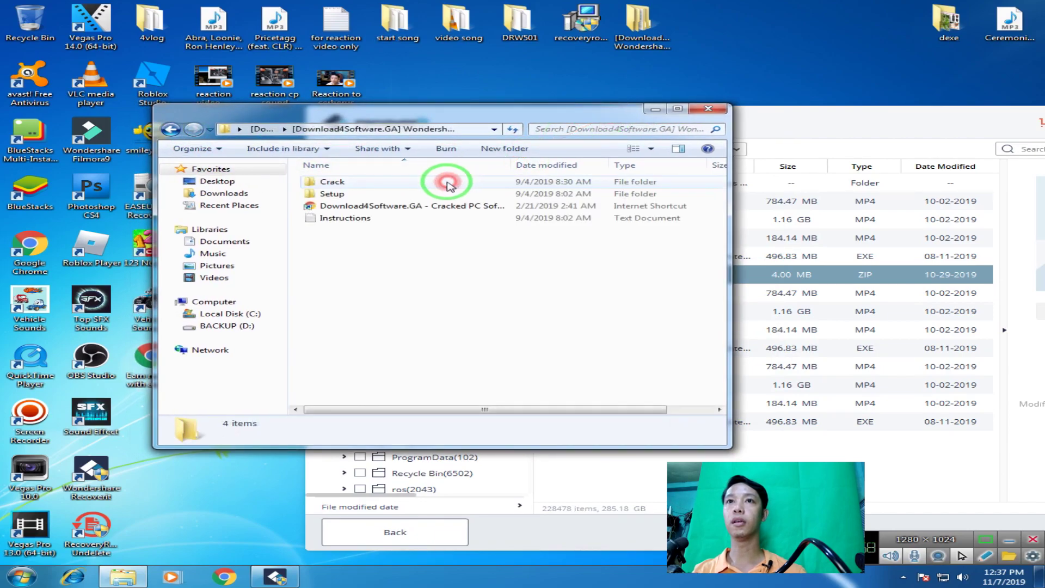
double_click(329, 182)
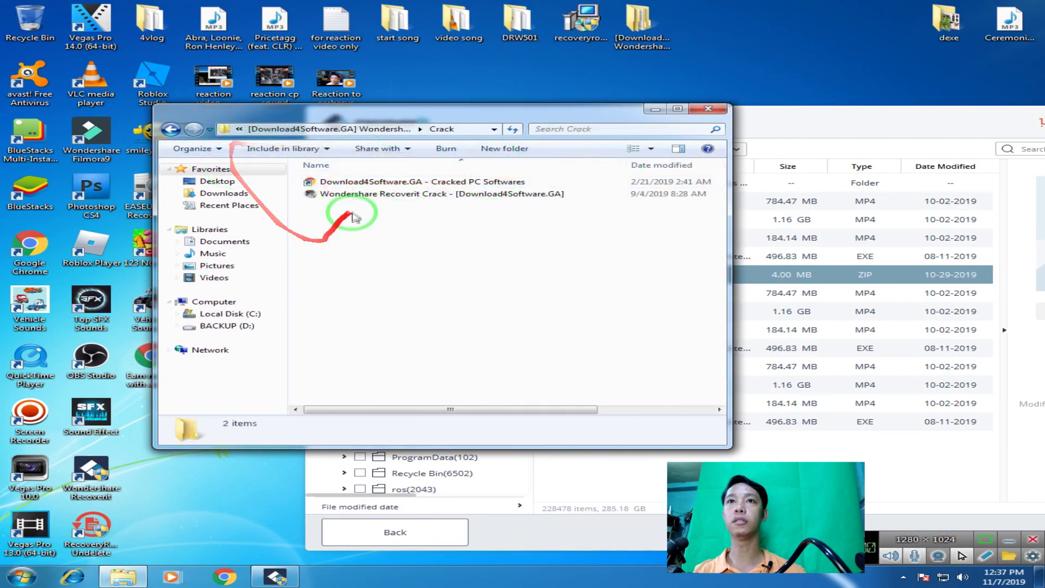
left_click(481, 197)
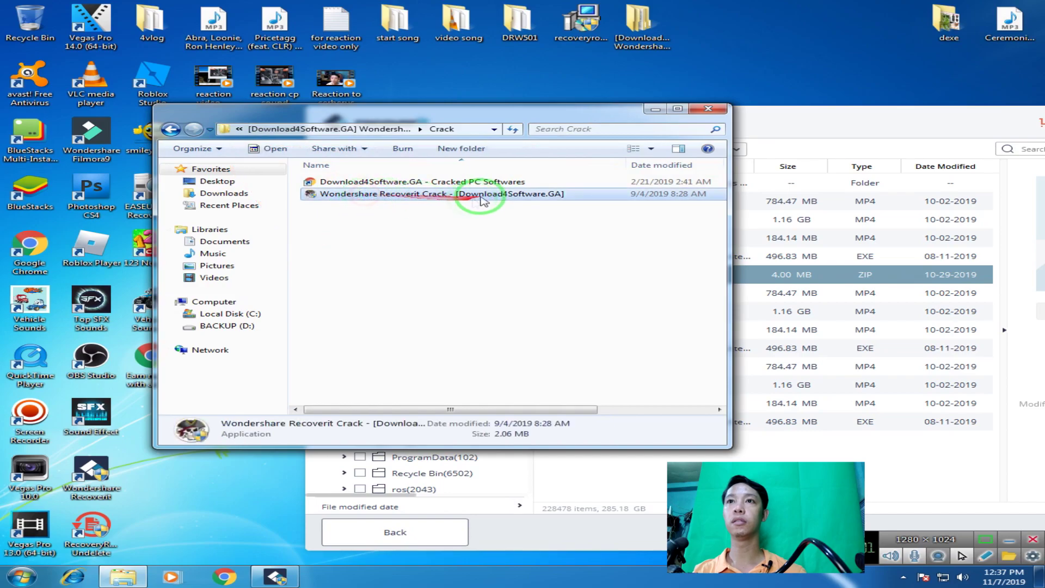
Examine the installer in the Setup subfolder, then return to the outer folder and close its window
left_click(170, 129)
double_click(329, 194)
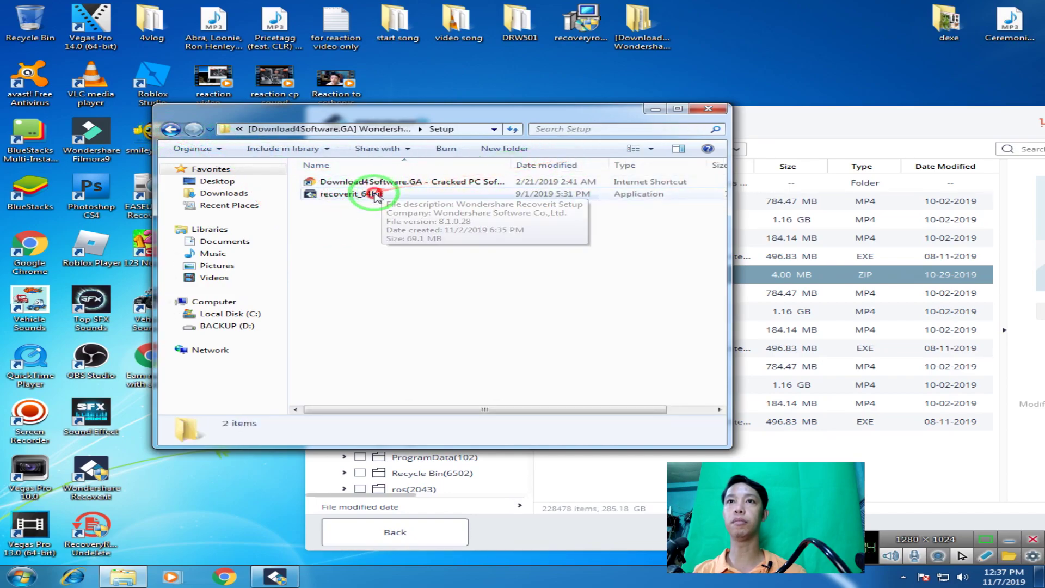
left_click(343, 193)
left_click(171, 128)
left_click(170, 128)
left_click_drag(456, 107, 490, 93)
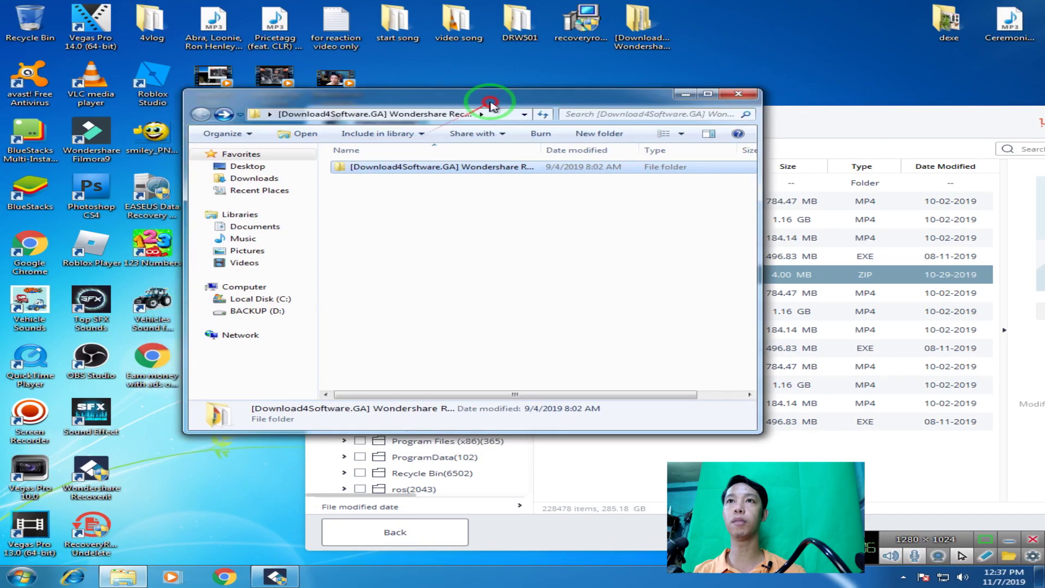
left_click(729, 94)
Reopen the Wondershare Recoverit folder from the desktop and place its window clear of the desktop folder icon
left_click(660, 26)
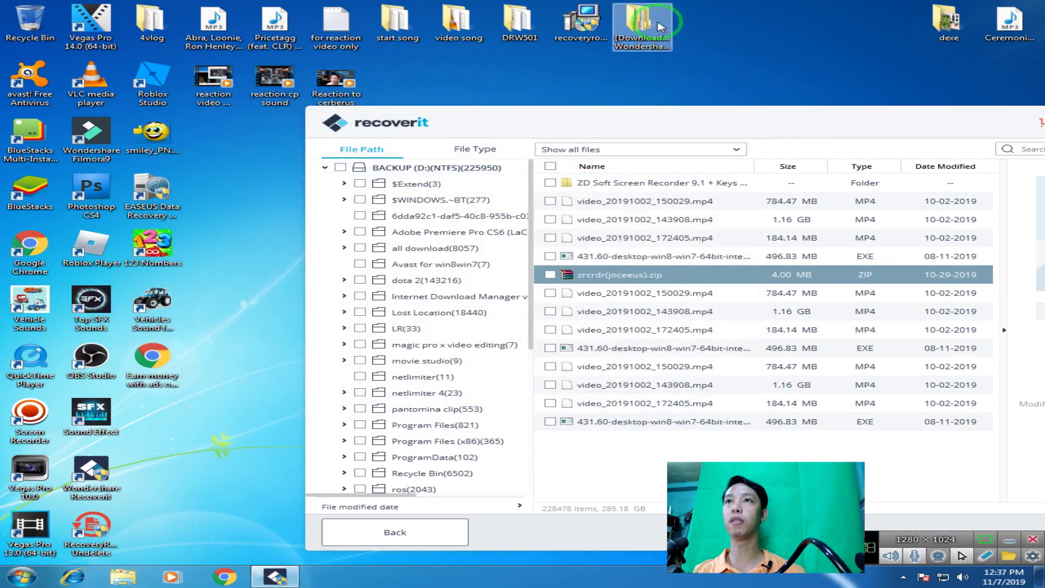
double_click(646, 36)
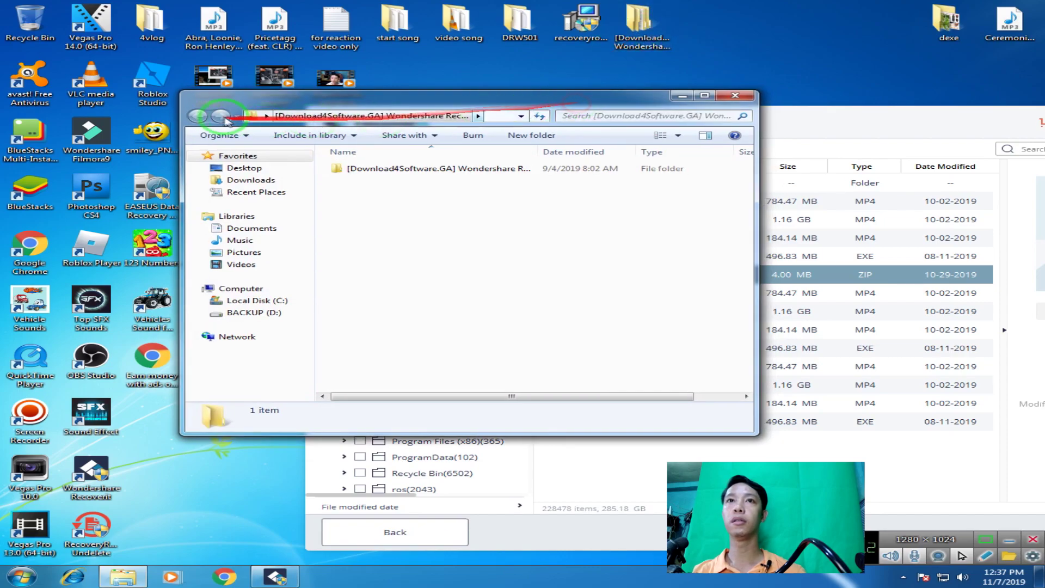
left_click_drag(441, 96, 438, 106)
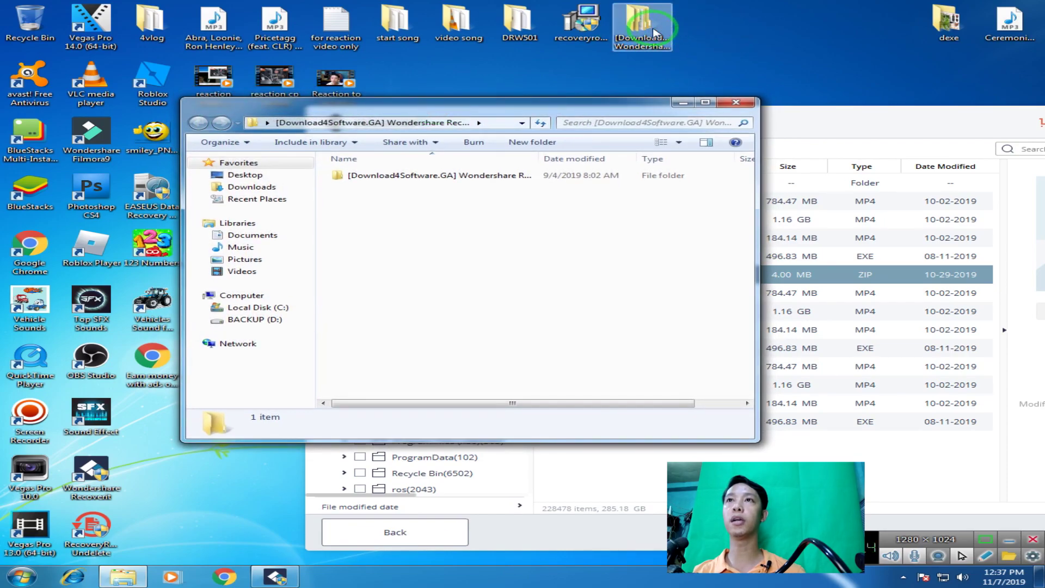
left_click_drag(607, 103, 549, 103)
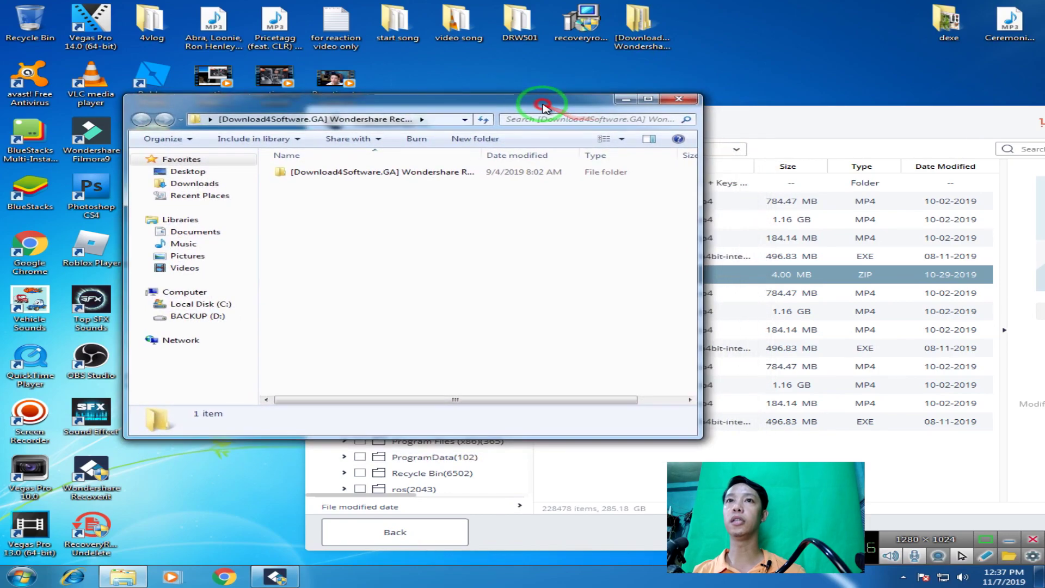
right_click(649, 25)
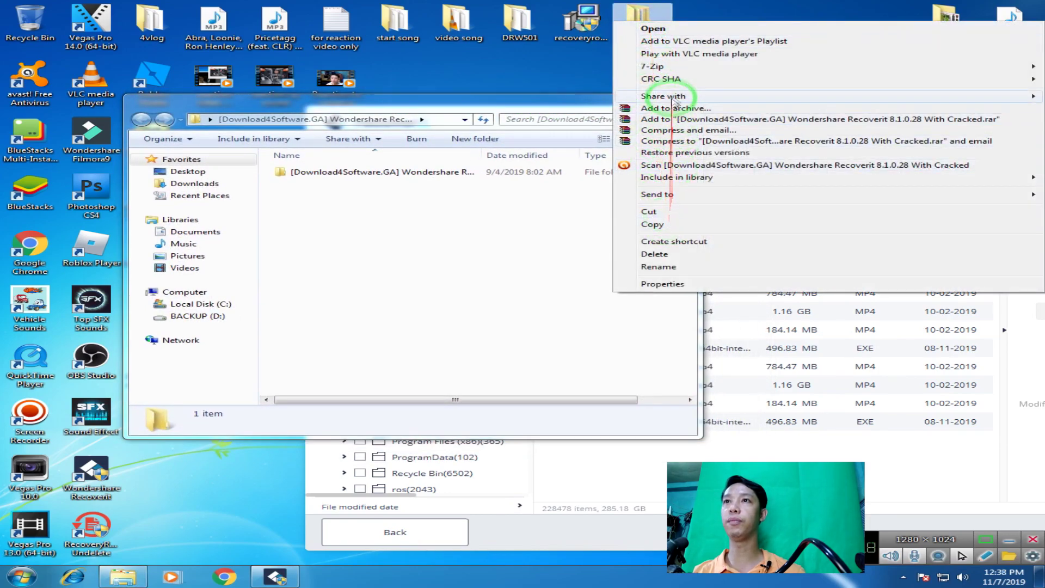
mouse_move(661, 69)
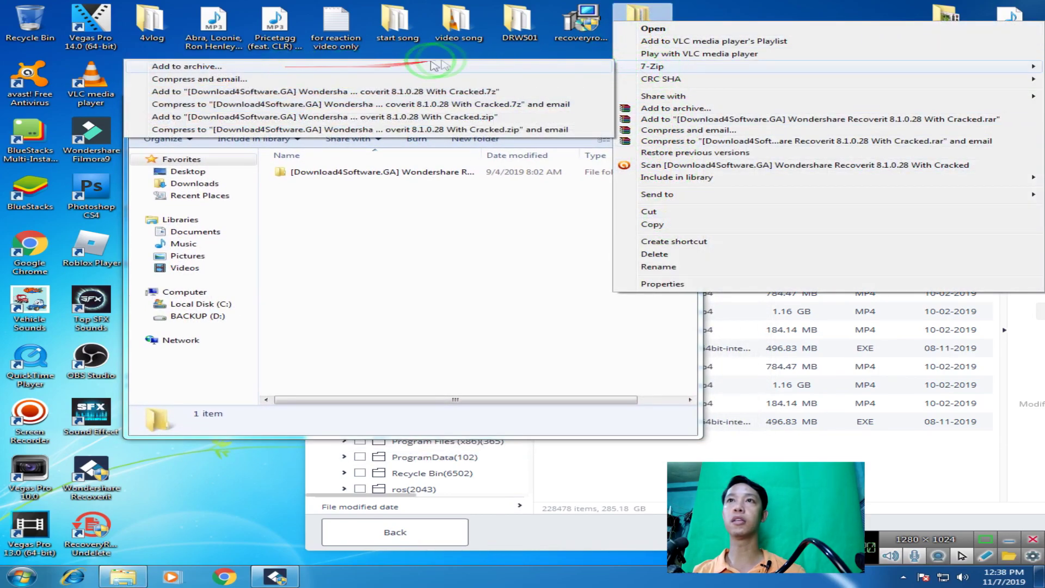
left_click(434, 66)
right_click(765, 42)
left_click(673, 42)
right_click(650, 34)
mouse_move(656, 83)
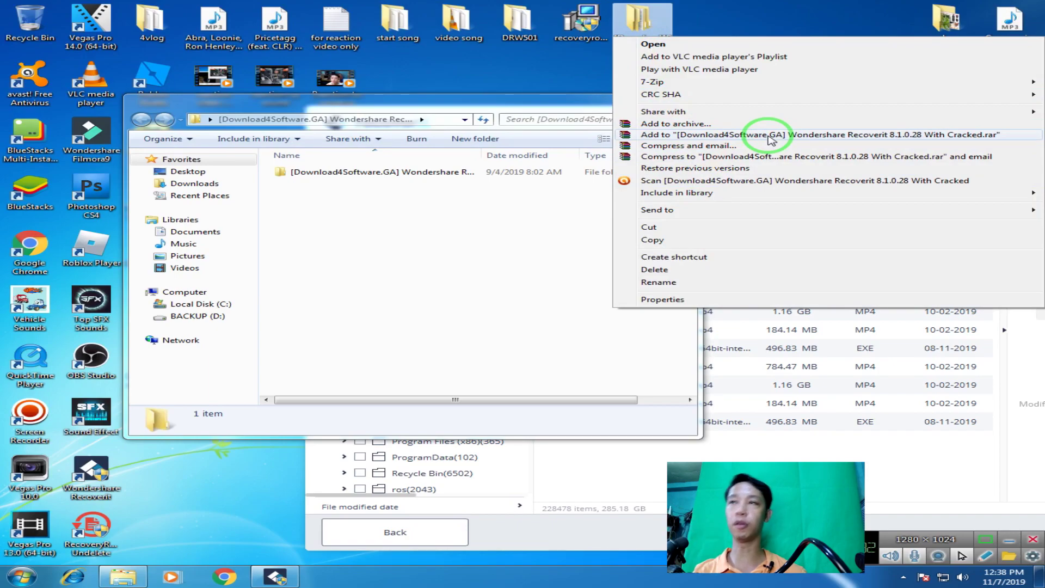
right_click(535, 57)
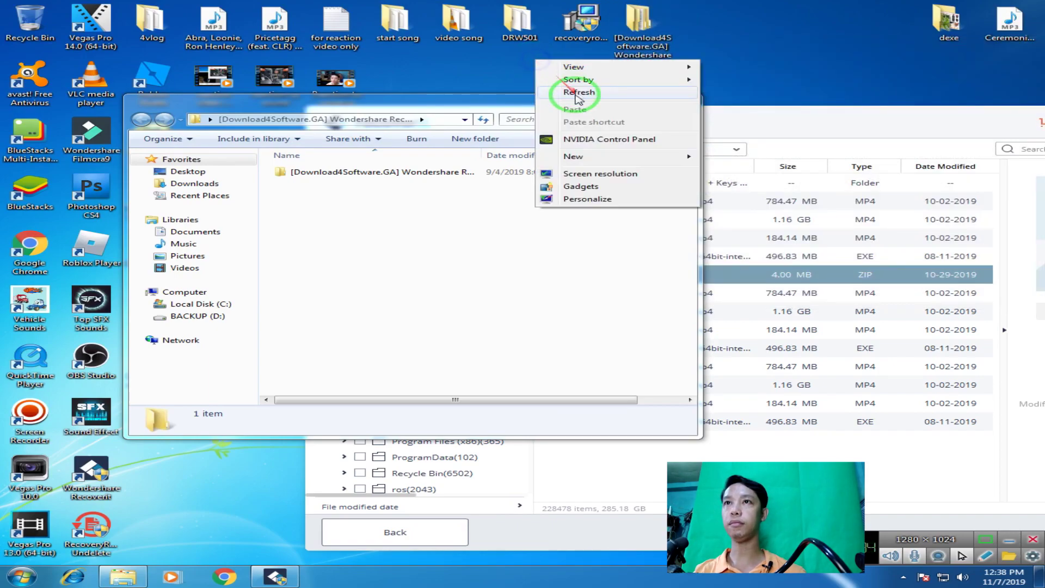
left_click(622, 87)
left_click(642, 43)
right_click(642, 46)
Compress the desktop folder into the archive "[Download4Software.GA] Wondershare Recoverit 8.1.0.28 With Cracked.rar", keeping the open folder window out of the way
left_click(560, 105)
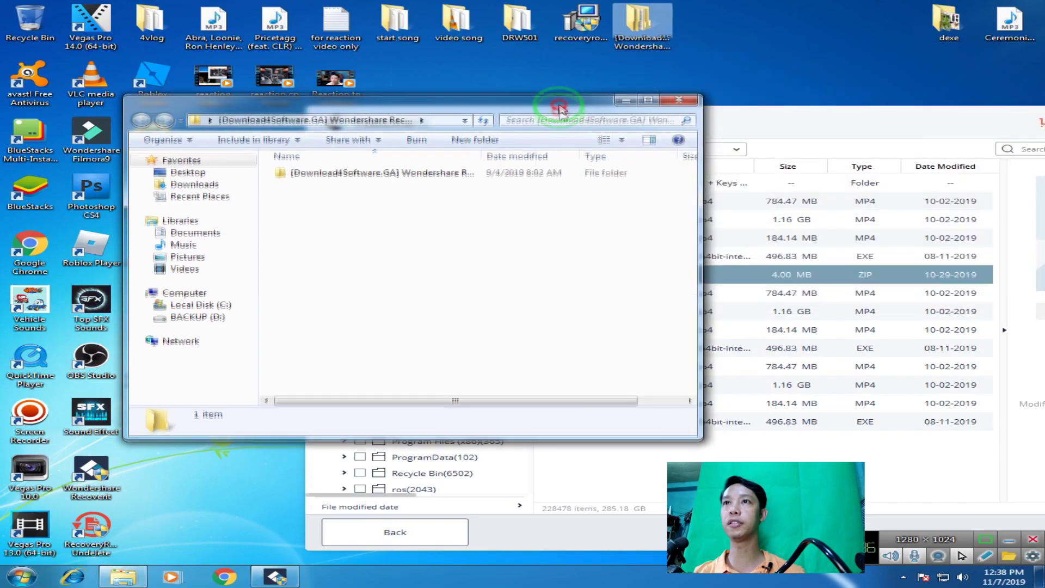
left_click_drag(560, 105, 521, 138)
right_click(642, 44)
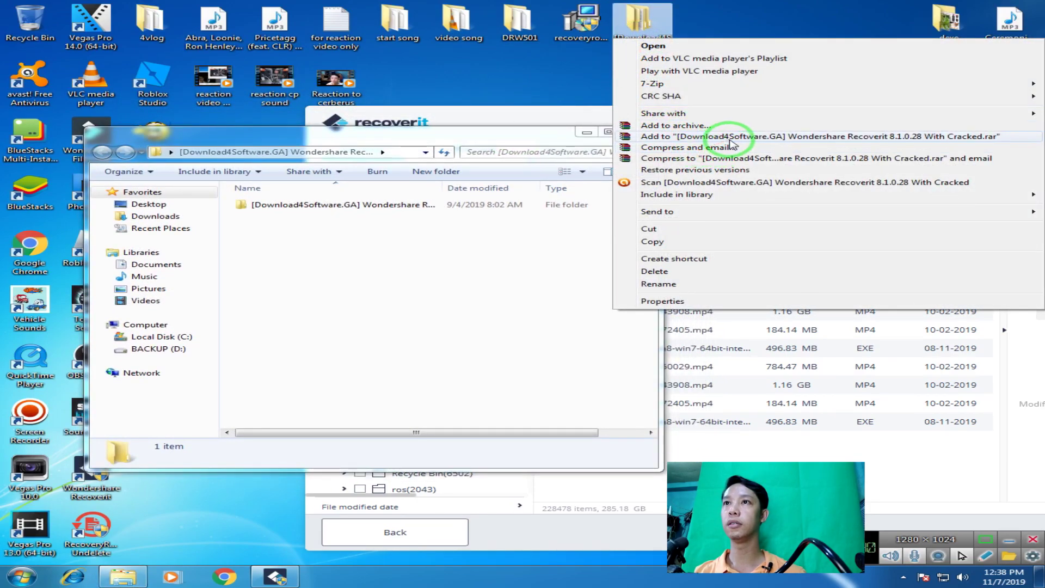
left_click(917, 140)
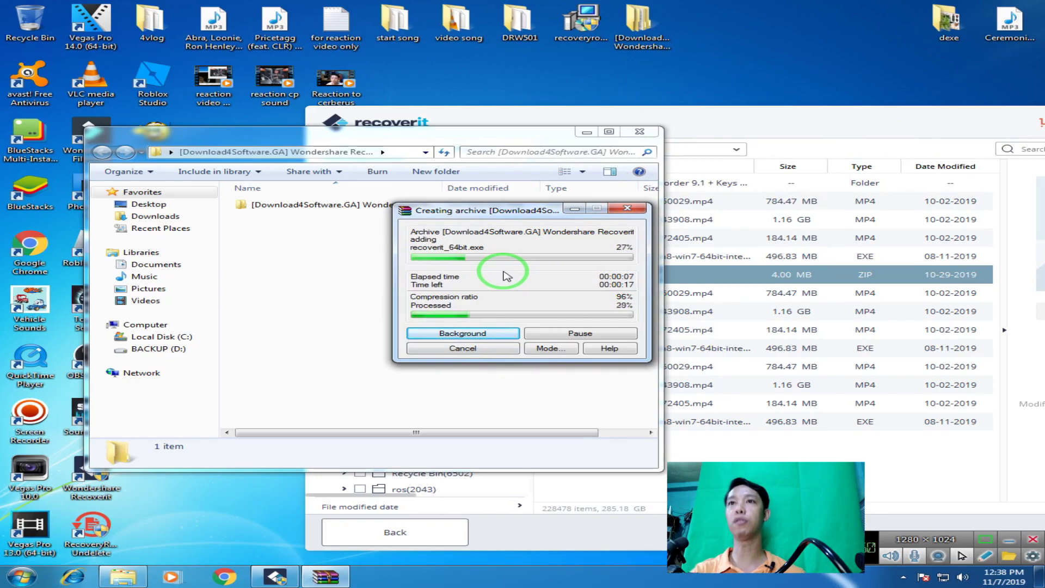
Reposition the archive progress dialog near the desktop folder icon and refresh the desktop
left_click_drag(487, 210, 637, 110)
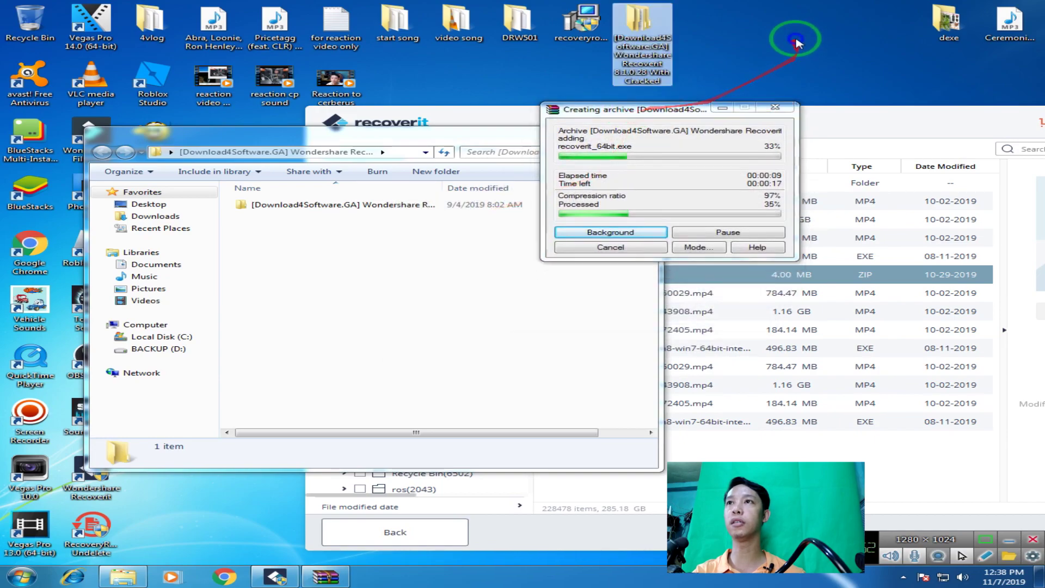
right_click(798, 39)
left_click(847, 72)
right_click(818, 54)
left_click(848, 85)
left_click_drag(675, 106, 657, 91)
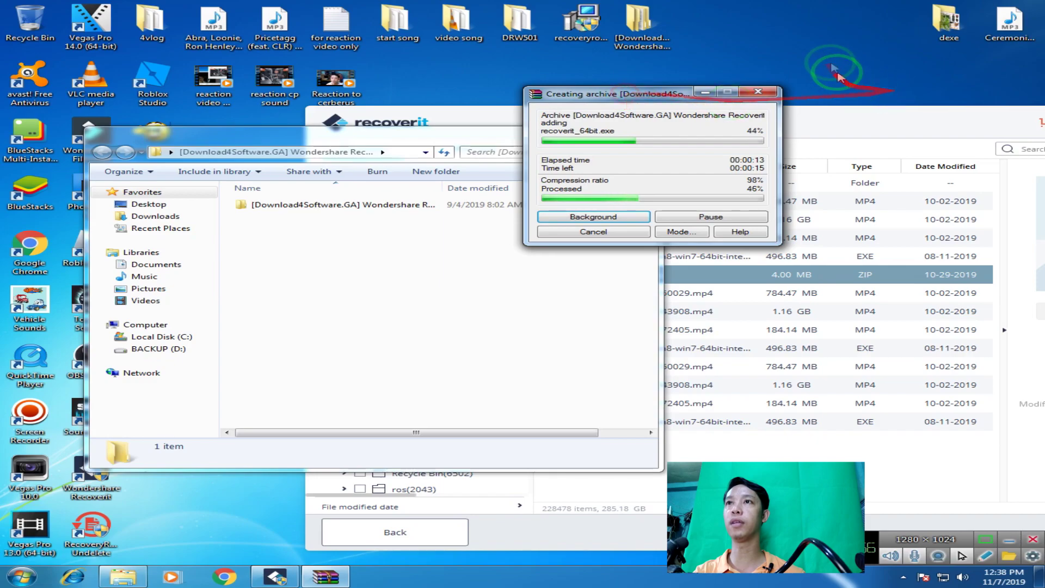
right_click(828, 55)
left_click(869, 89)
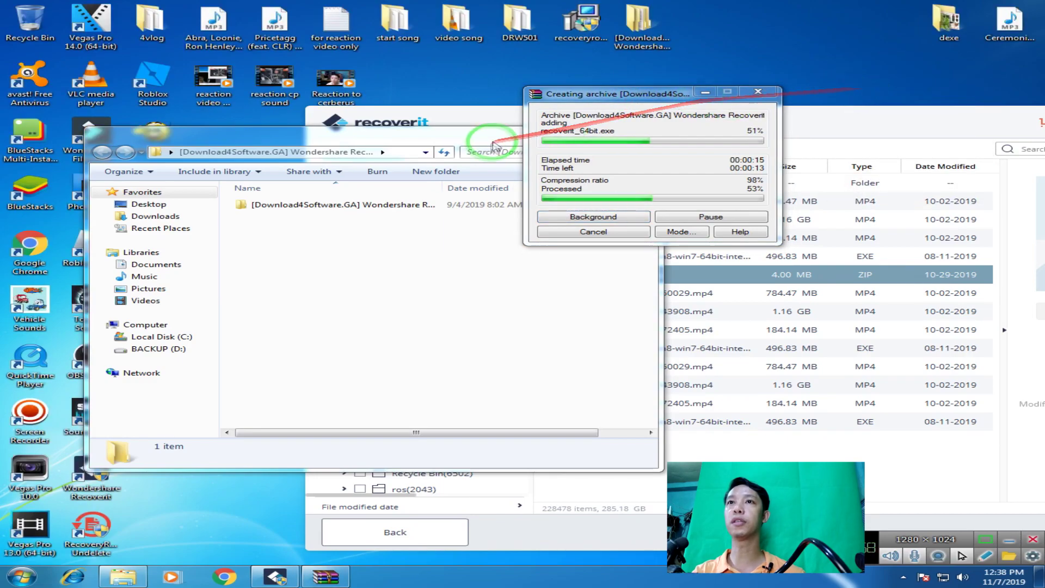
Move the open folder window lower and minimize the Recoverit window to uncover the desktop
left_click_drag(452, 136, 734, 276)
left_click_drag(478, 116, 283, 129)
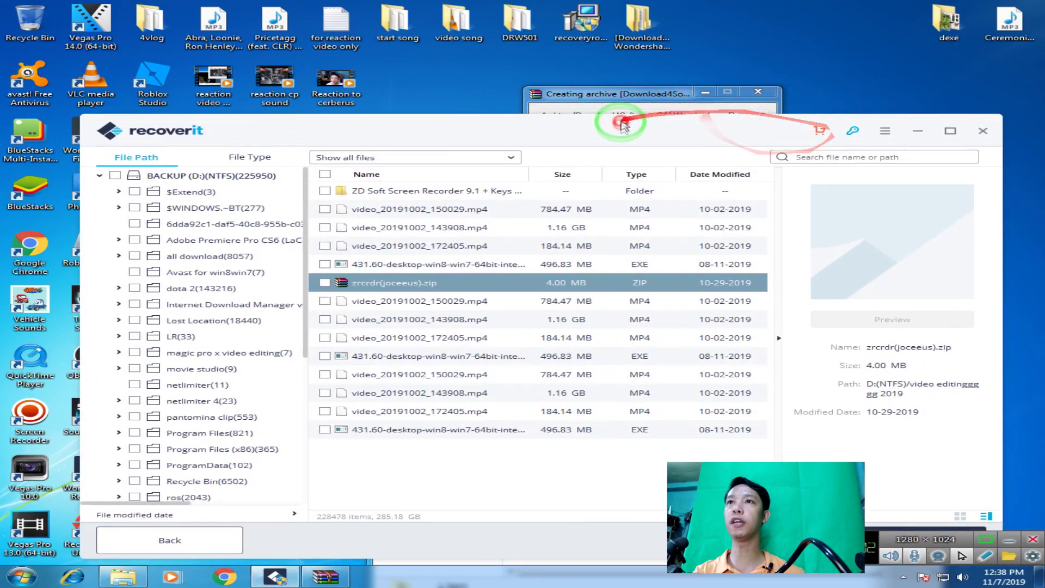
left_click_drag(619, 121, 663, 89)
mouse_move(962, 96)
left_mouse_down()
mouse_move(366, 147)
mouse_move(466, 93)
mouse_move(1019, 98)
mouse_move(959, 98)
left_mouse_up()
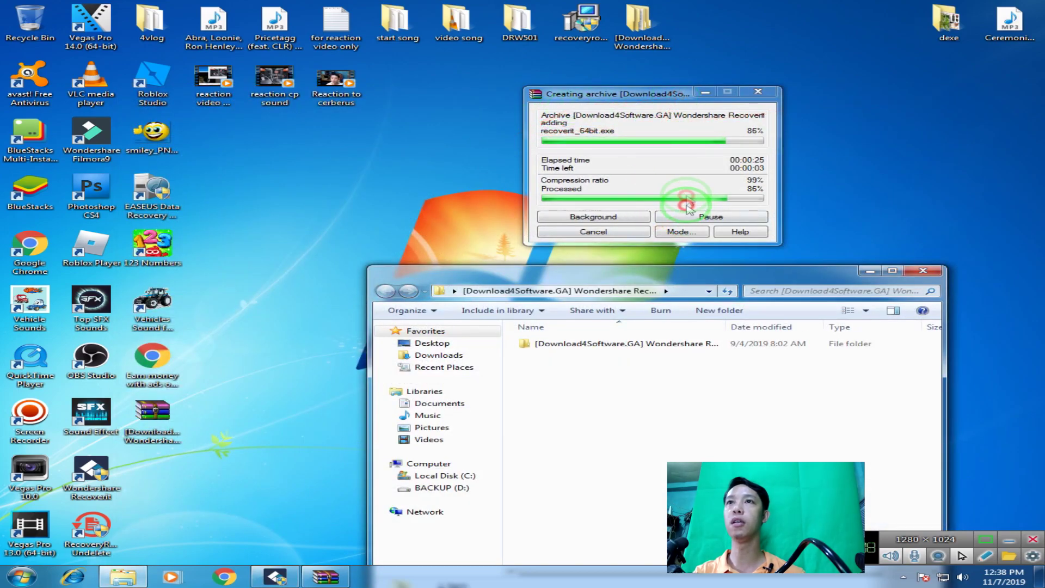
Refresh the cleared desktop twice while the archive is being created
left_click_drag(630, 104, 689, 89)
right_click(468, 94)
left_click(518, 131)
right_click(481, 99)
left_click(549, 133)
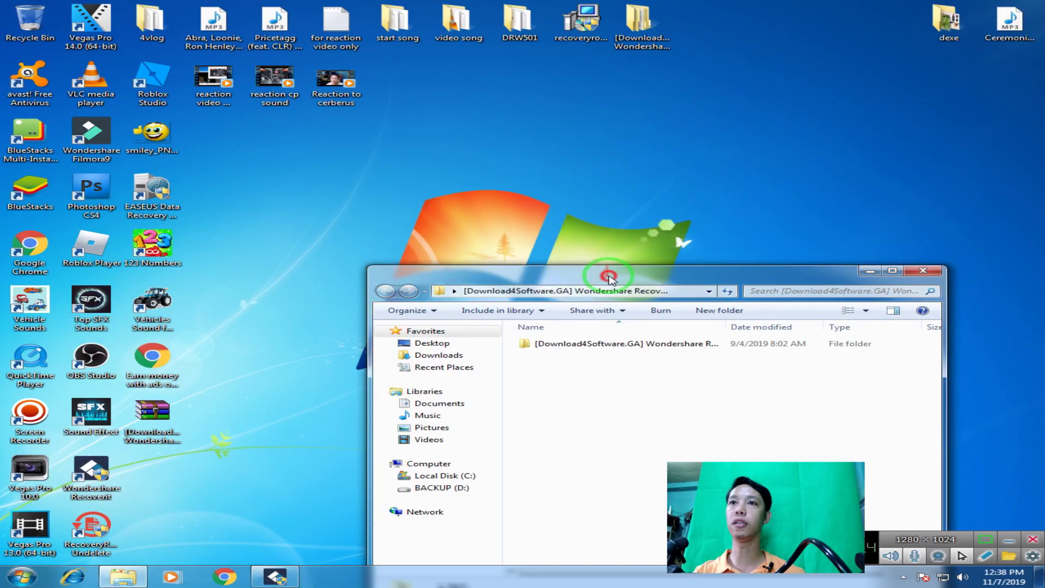
Move the folder window clear, place the new RAR archive below the downloaded folder's icon, and refresh the desktop
left_click_drag(604, 272, 756, 194)
left_click_drag(147, 417, 644, 123)
right_click(705, 87)
left_click(748, 115)
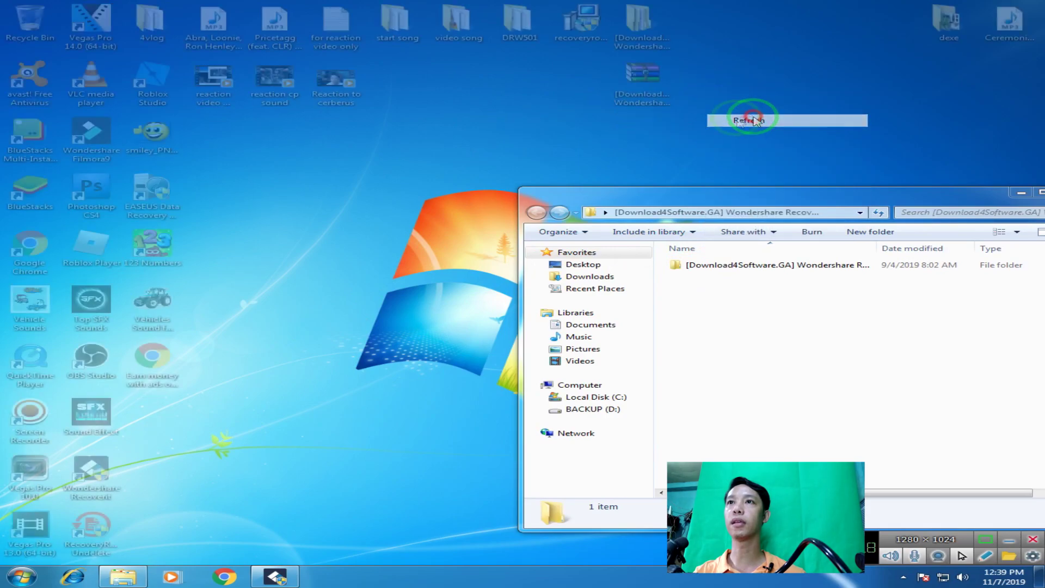
Examine the extraction options available for the RAR archive on the desktop and refresh the desktop
left_click(643, 97)
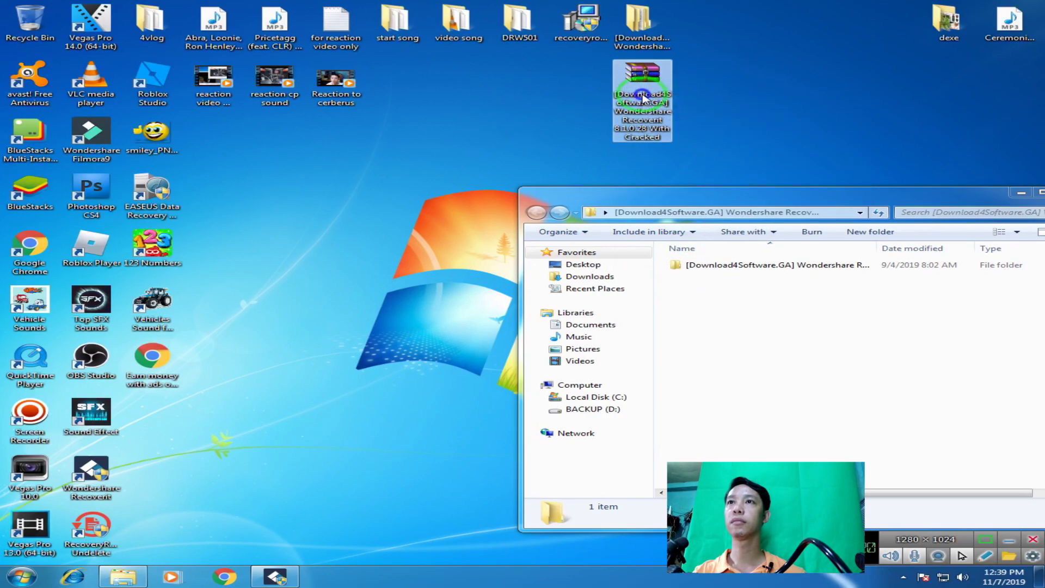
right_click(643, 96)
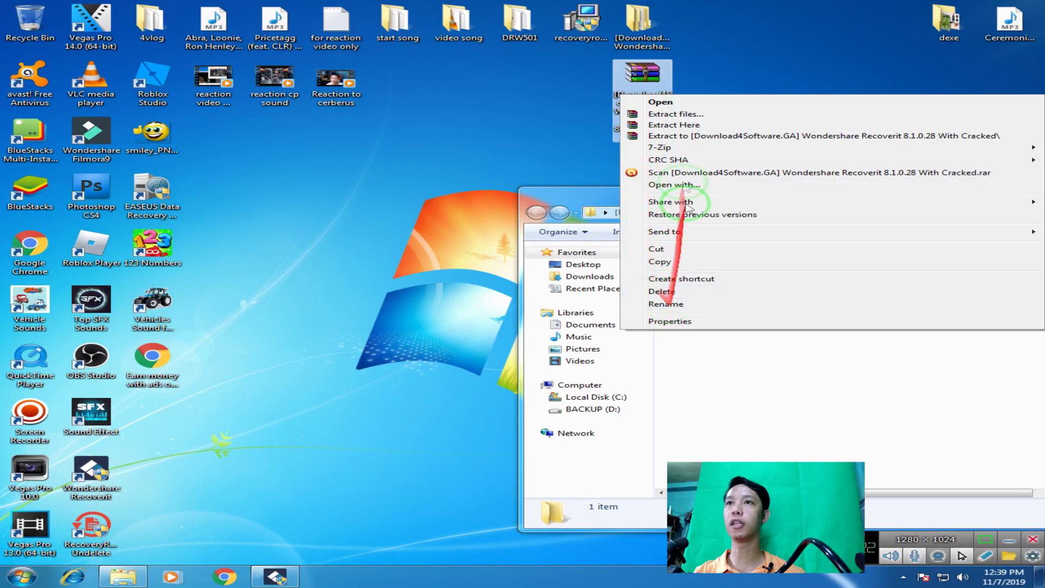
left_click(666, 126)
right_click(502, 89)
left_click(560, 121)
Create a new desktop folder named "sample folder" near the RAR archive
right_click(532, 76)
mouse_move(598, 174)
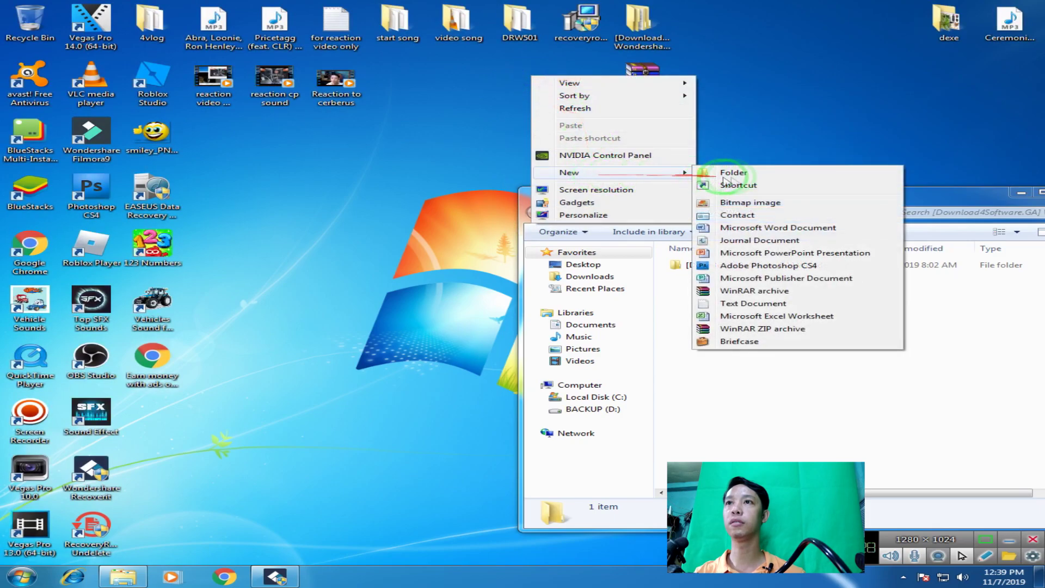
left_click(737, 169)
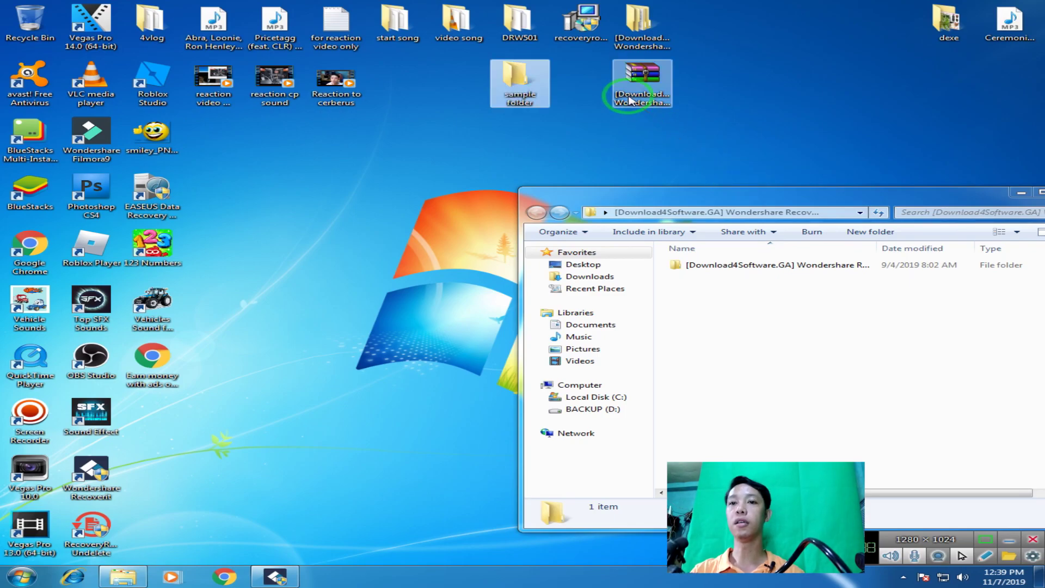
right_click(764, 87)
left_click(782, 120)
right_click(736, 91)
left_click(797, 129)
right_click(781, 114)
left_click(800, 141)
mouse_move(807, 202)
left_mouse_down()
mouse_move(690, 206)
mouse_move(821, 199)
left_mouse_up()
right_click(735, 121)
left_click(793, 154)
Move the RAR archive into "sample folder" and open that folder in a window clear of its desktop icon
left_click(515, 81)
left_click_drag(642, 76, 532, 84)
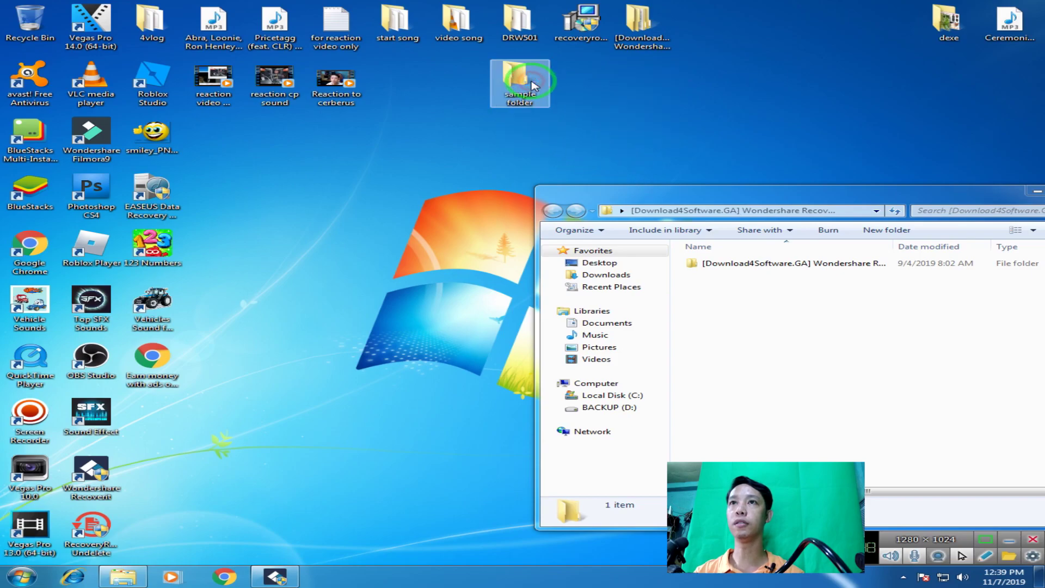
double_click(532, 84)
left_click_drag(425, 11, 857, 123)
Extract the RAR archive directly into "sample folder"
left_click(669, 193)
right_click(673, 197)
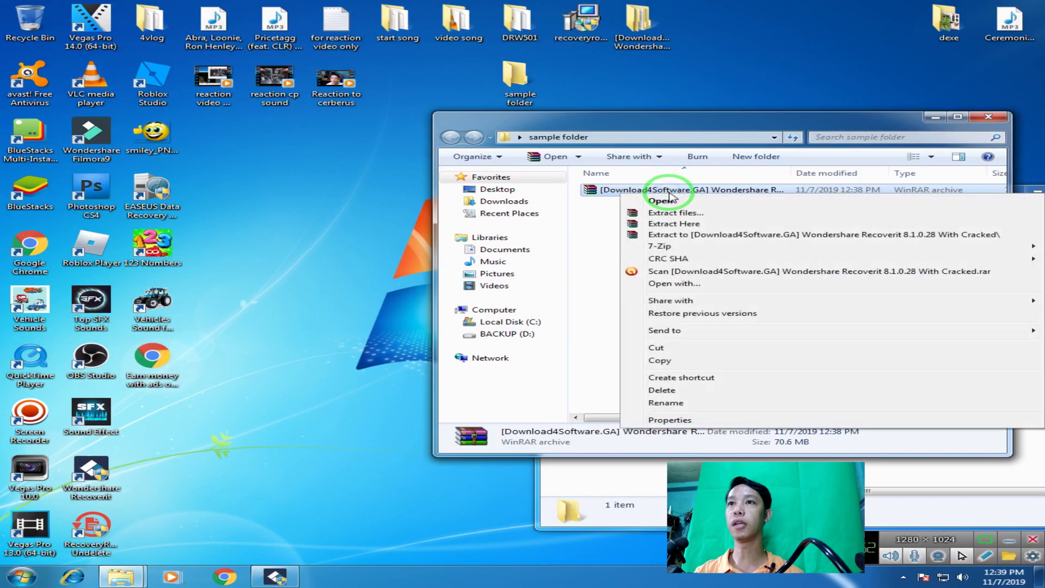
left_click(684, 228)
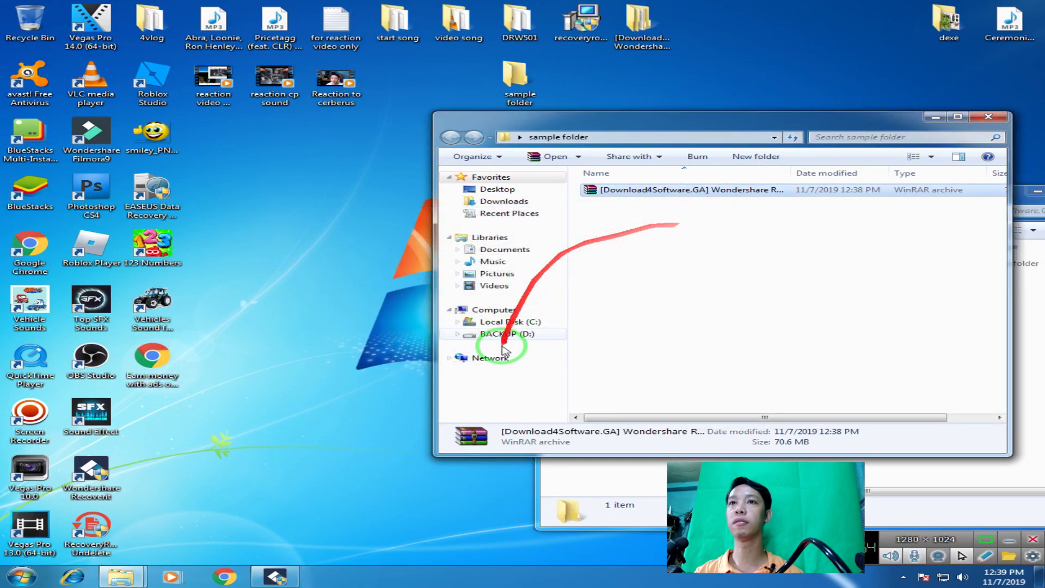
Open the extracted Wondershare Recoverit folder and its inner folder to show the Crack and Setup subfolders
left_click_drag(518, 350, 690, 210)
double_click(680, 190)
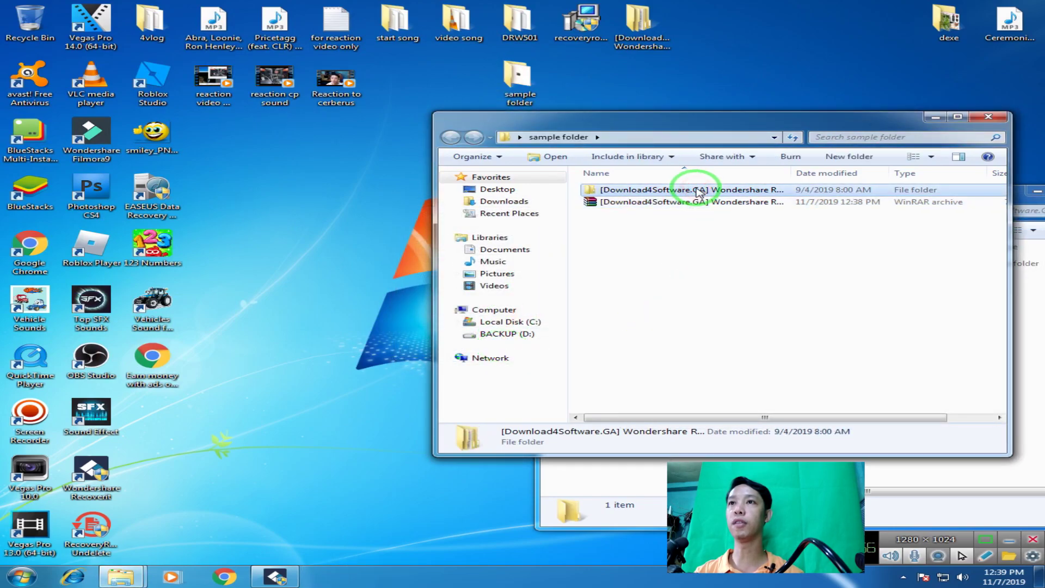
double_click(675, 195)
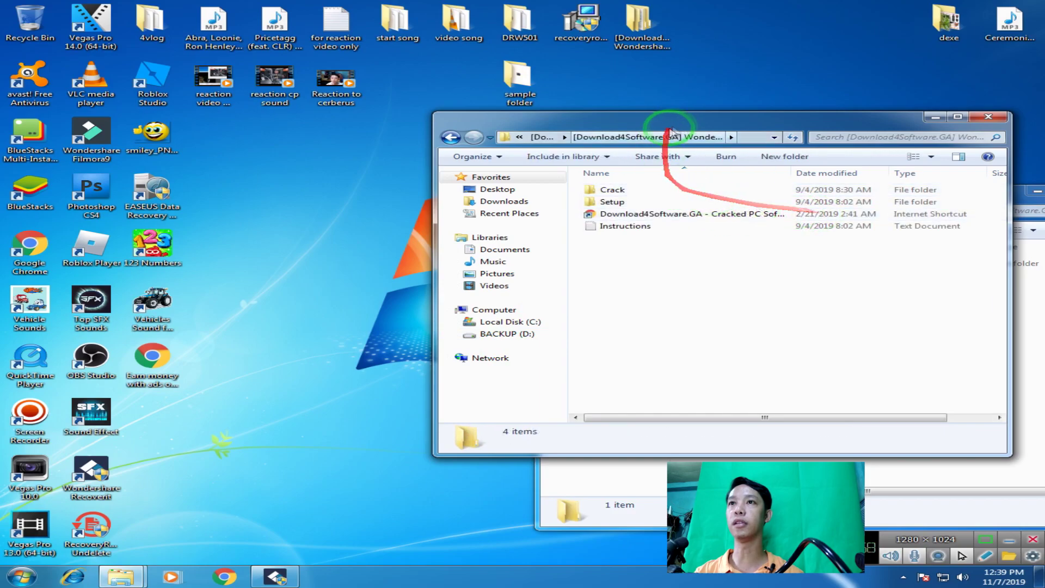
Bring the original downloaded folder's window to the front and close it, leaving only the extracted folder's window open
left_click_drag(669, 123, 646, 145)
left_click(630, 40)
double_click(630, 39)
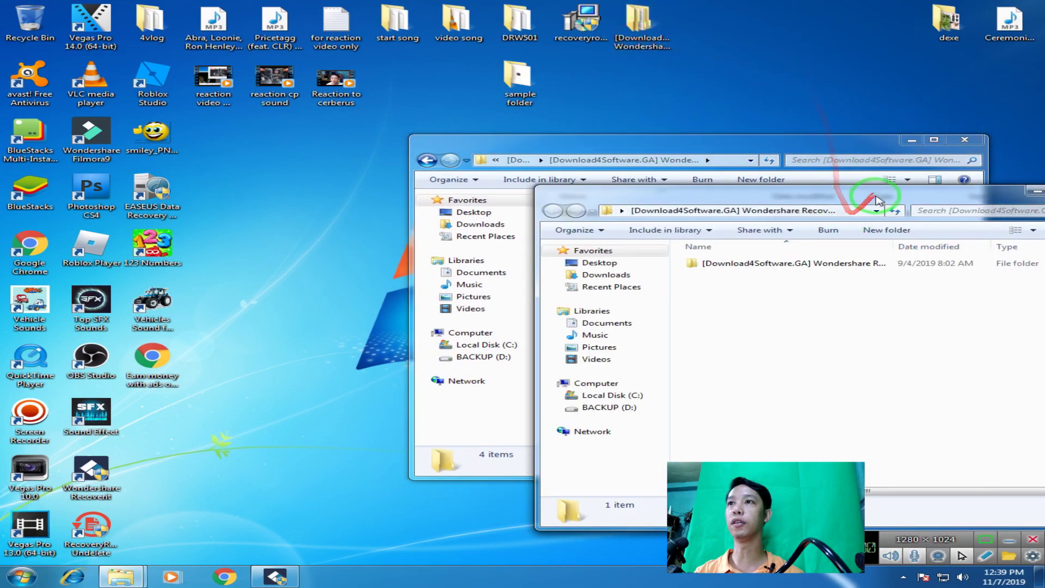
left_click_drag(878, 200, 621, 23)
left_click(846, 16)
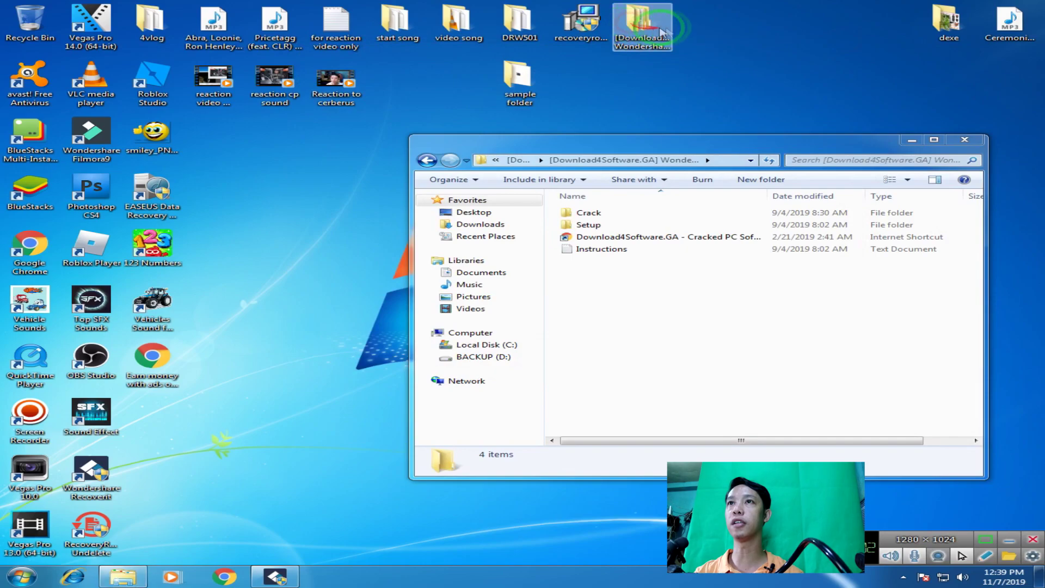
Reposition the extracted folder's window and open its Setup subfolder
left_click(626, 25)
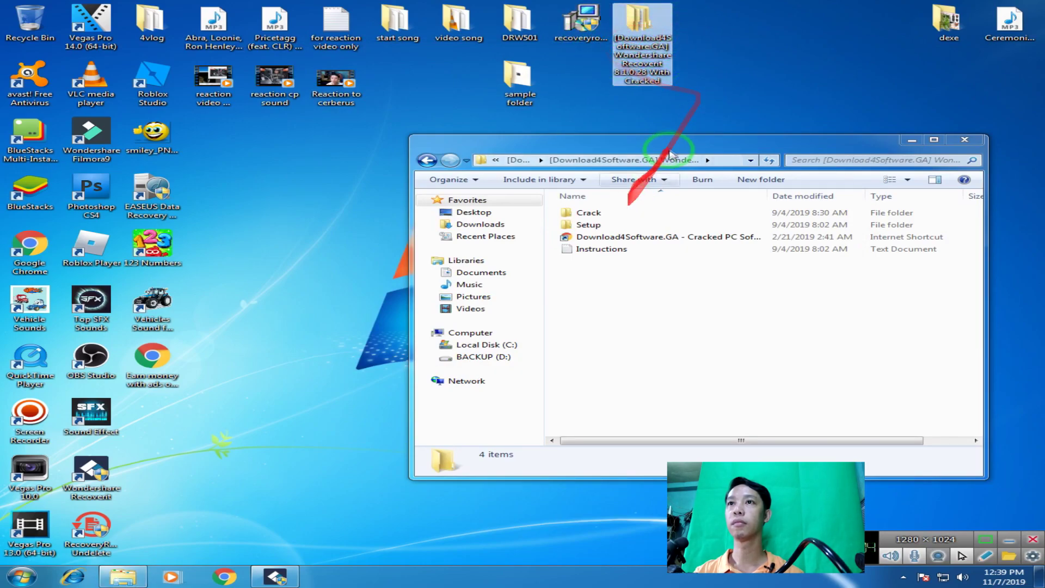
left_click_drag(659, 142, 693, 139)
left_click(631, 212)
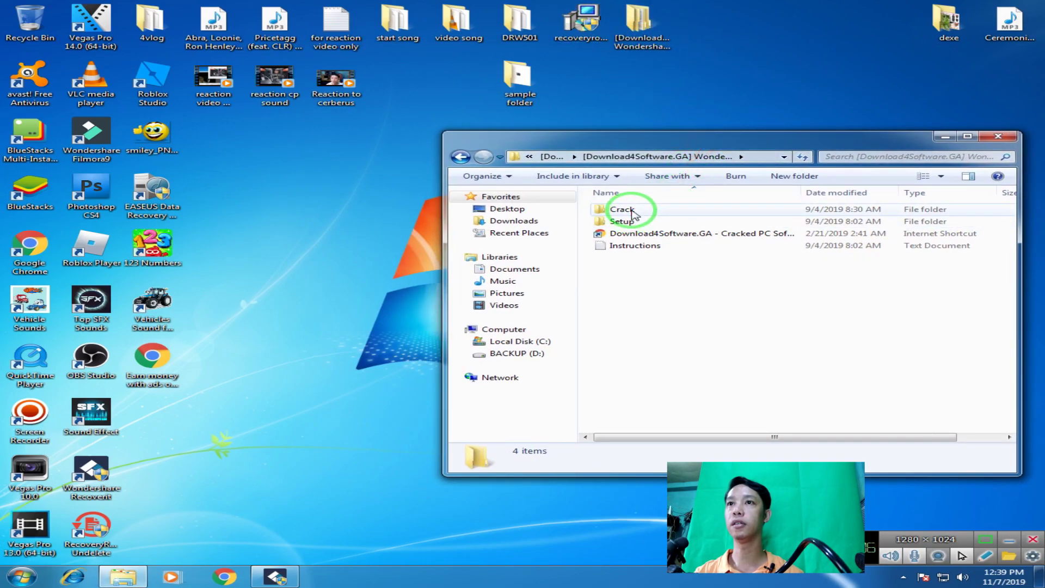
left_click(632, 212)
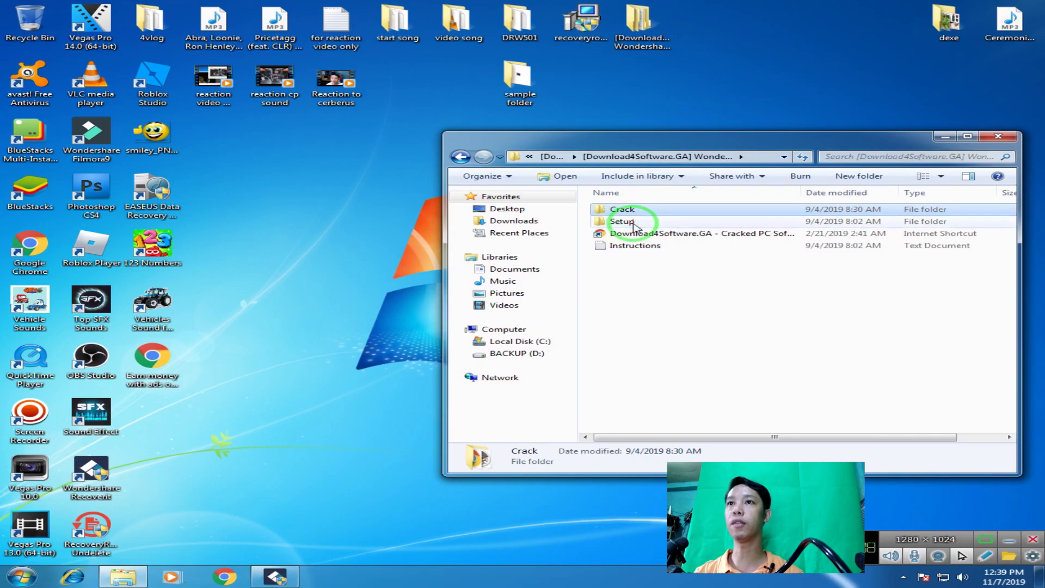
left_click(633, 223)
double_click(632, 223)
Examine the launch options for the recoverit_64bit application, including running it as administrator, without starting it
left_click(681, 223)
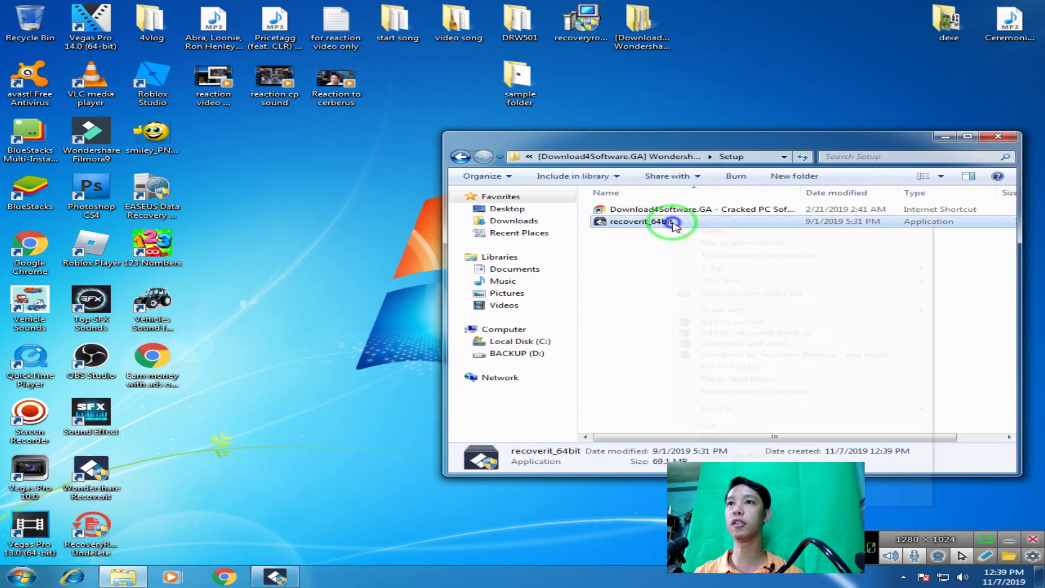
right_click(675, 231)
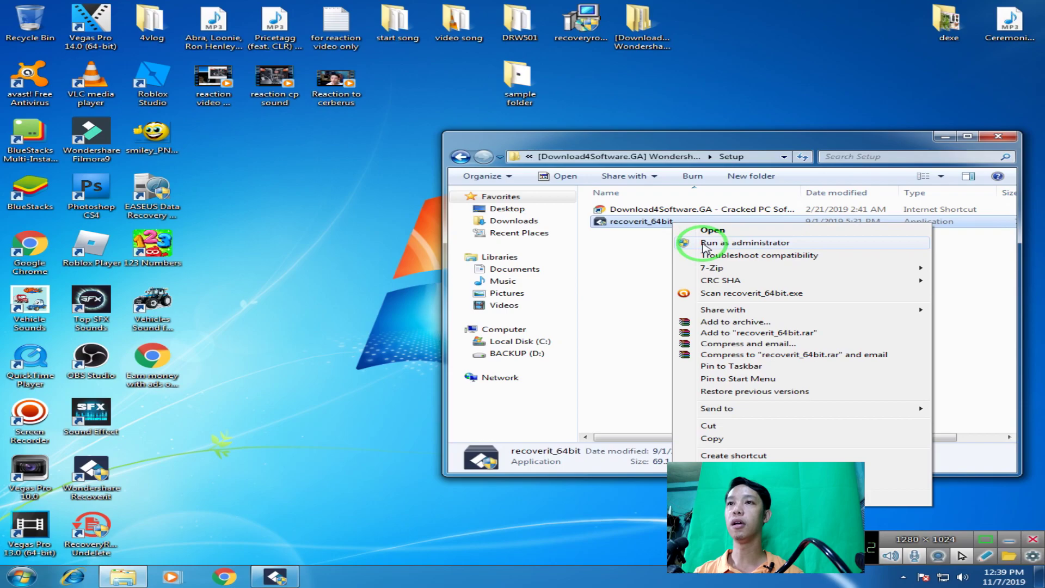
left_click(625, 263)
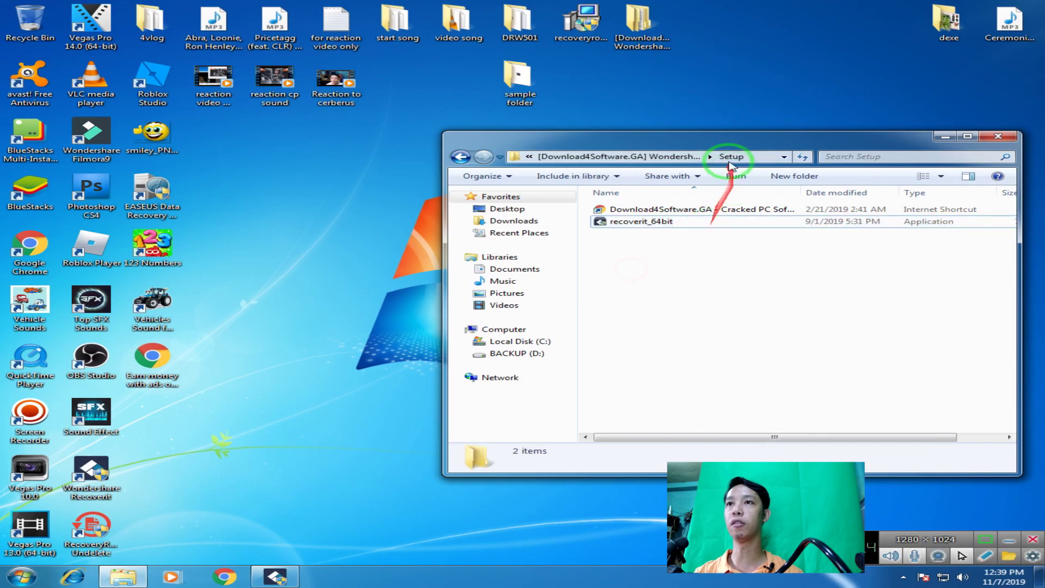
left_click_drag(746, 145, 715, 182)
right_click(725, 116)
right_click(679, 123)
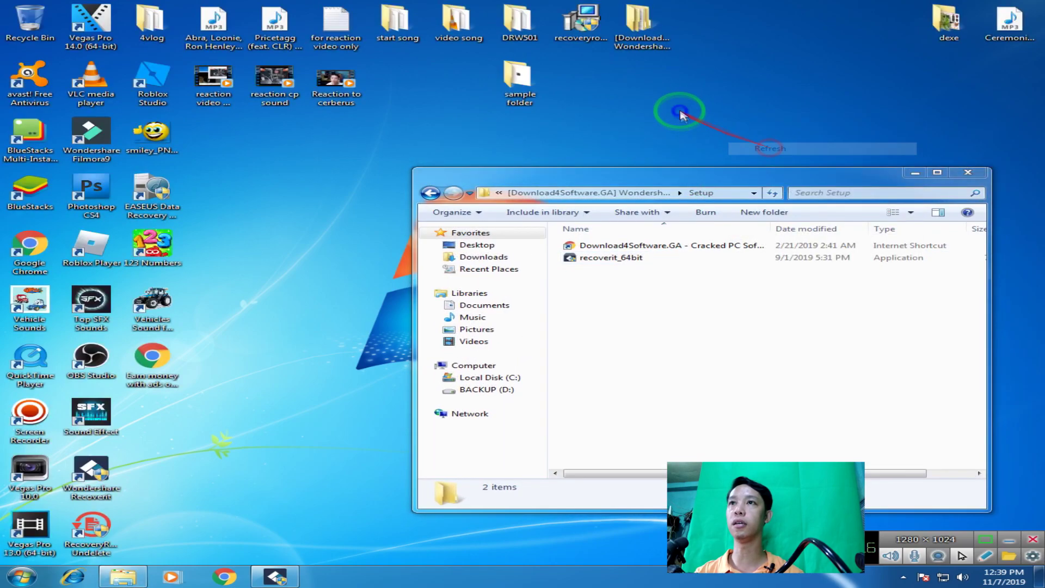
left_click(730, 156)
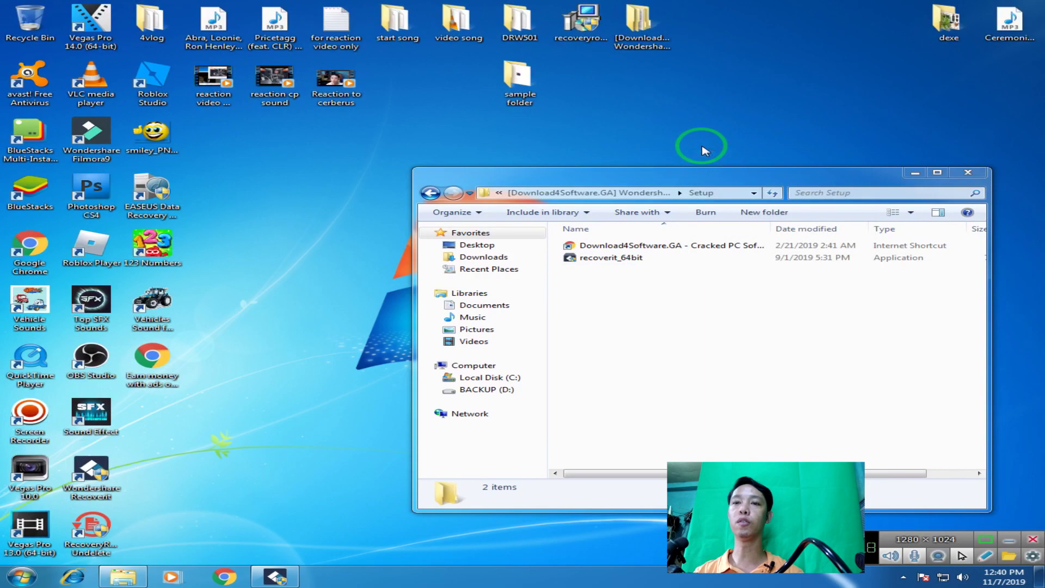
right_click(691, 120)
left_click(748, 155)
left_click_drag(741, 175, 769, 171)
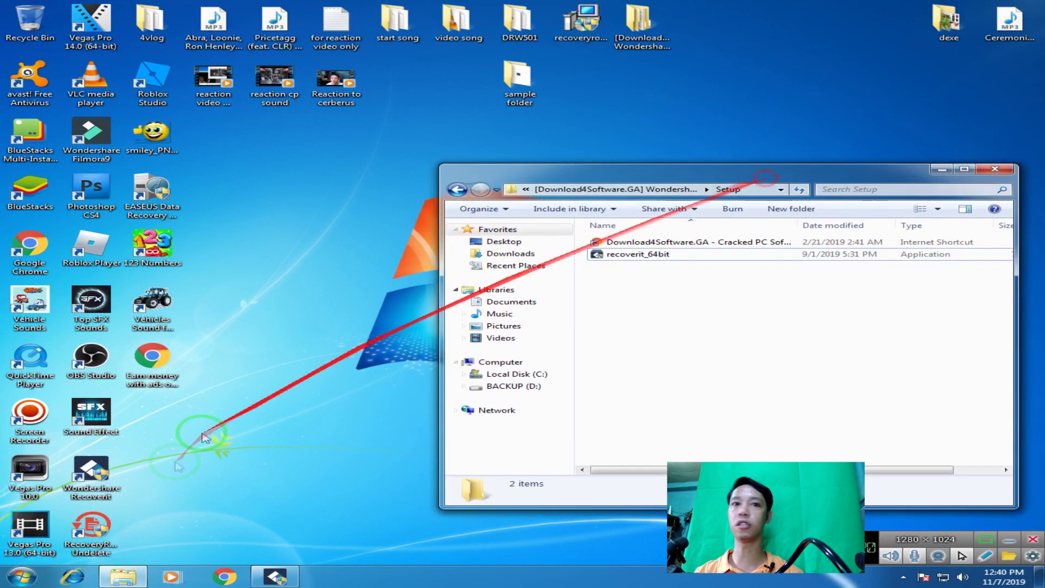
Open the computer's system properties, check the operating system type, and close the window
left_click(22, 577)
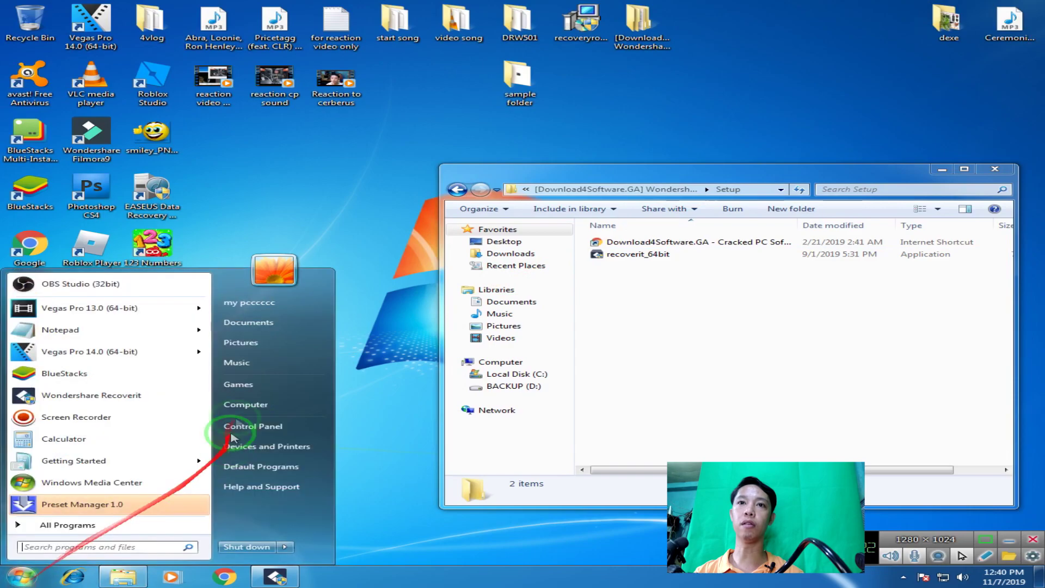
right_click(248, 405)
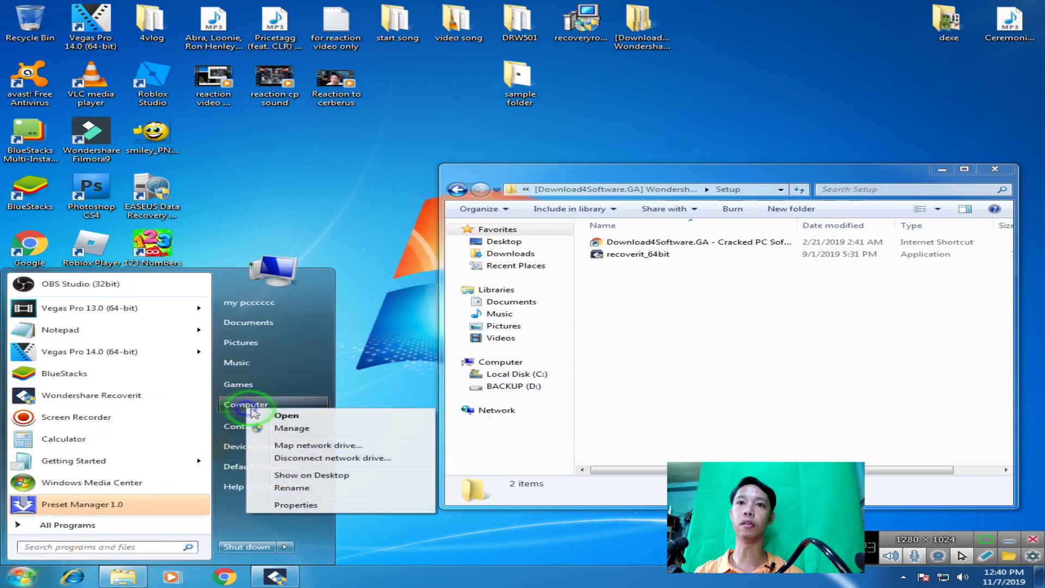
left_click(301, 510)
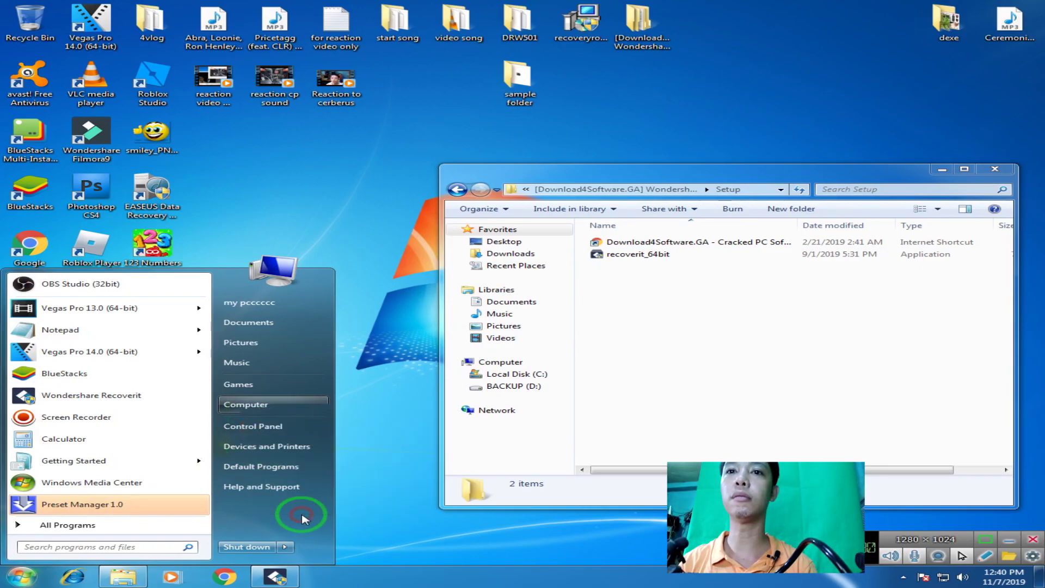
right_click(265, 406)
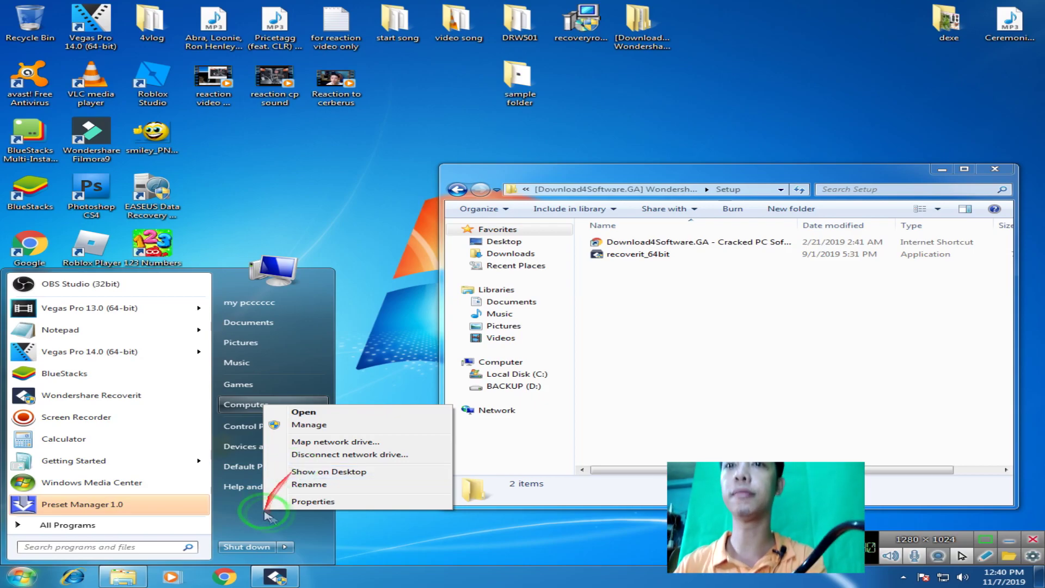
left_click(334, 503)
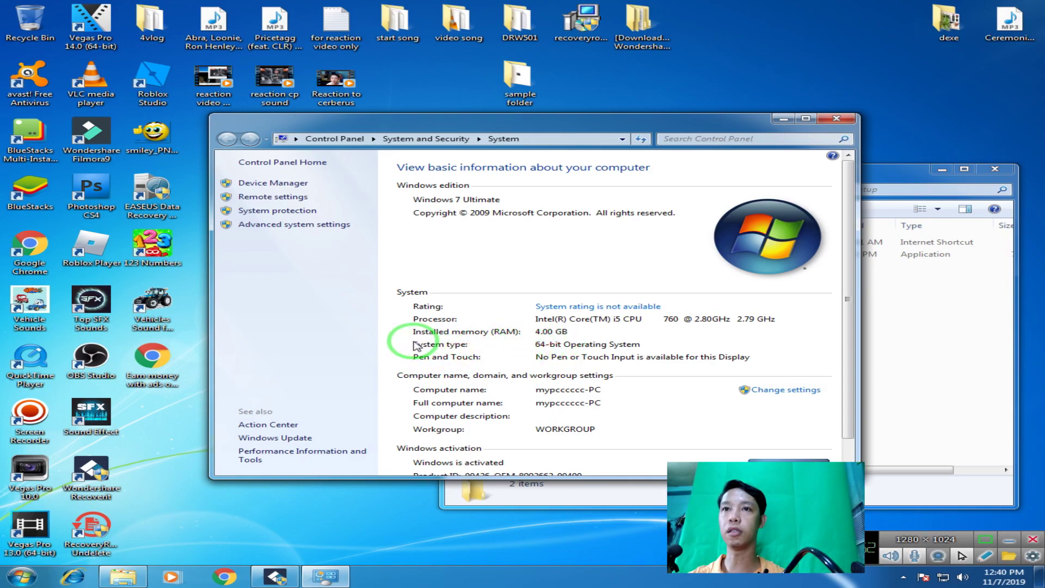
left_click(986, 556)
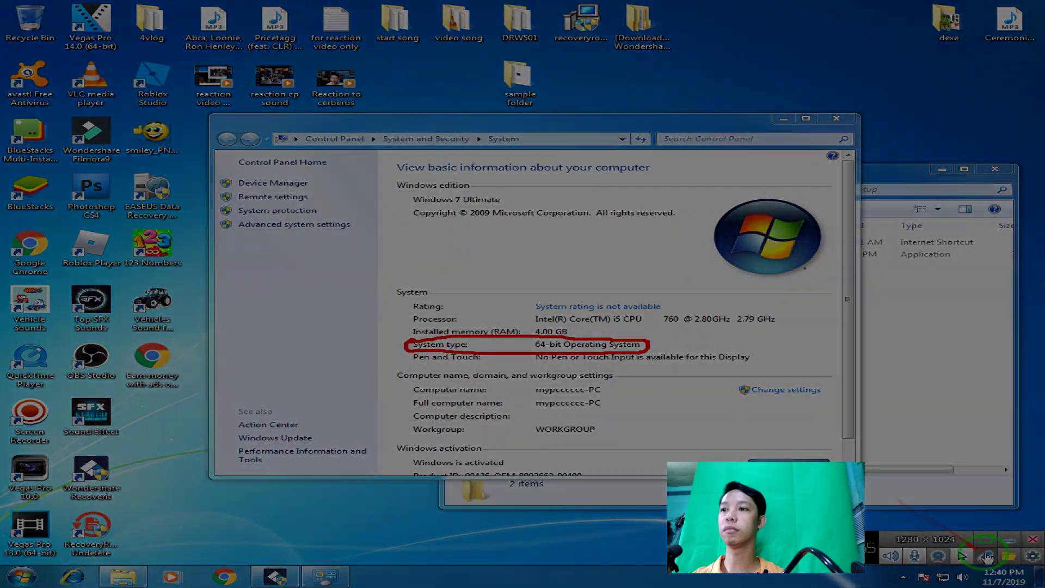
left_click(837, 119)
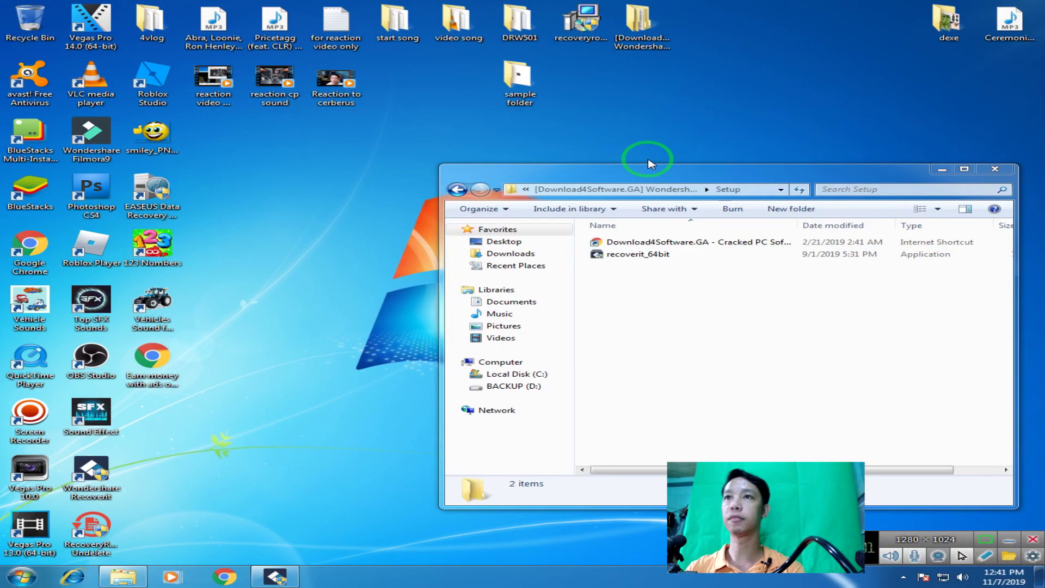
Return from the Setup folder to its parent folder and refresh the desktop
left_click_drag(670, 173, 648, 200)
right_click(700, 108)
left_click(727, 141)
right_click(657, 122)
left_click(699, 154)
left_click(459, 180)
right_click(670, 126)
left_click(721, 163)
right_click(586, 129)
left_click(648, 162)
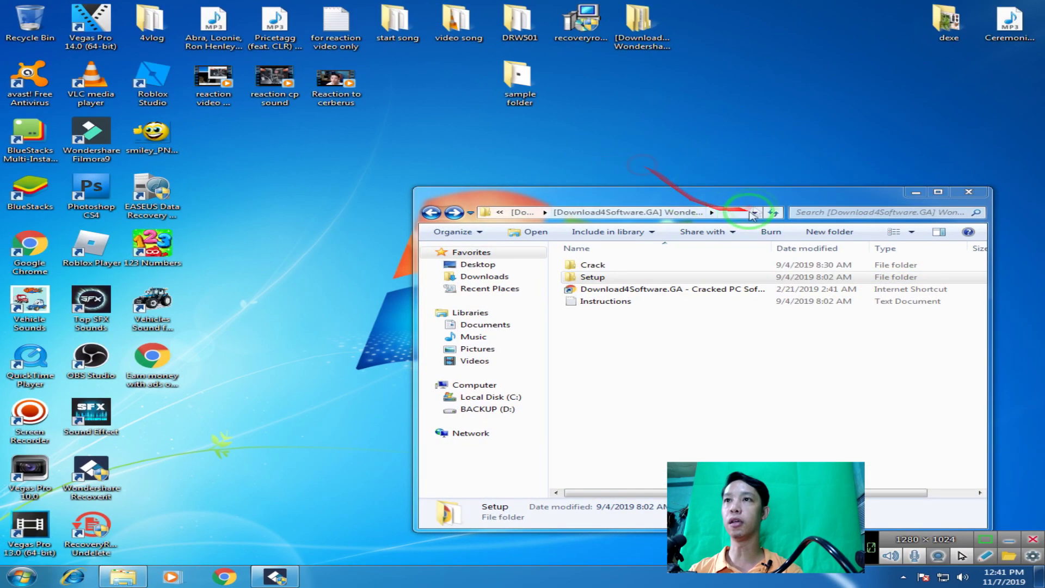
left_click_drag(756, 204, 741, 203)
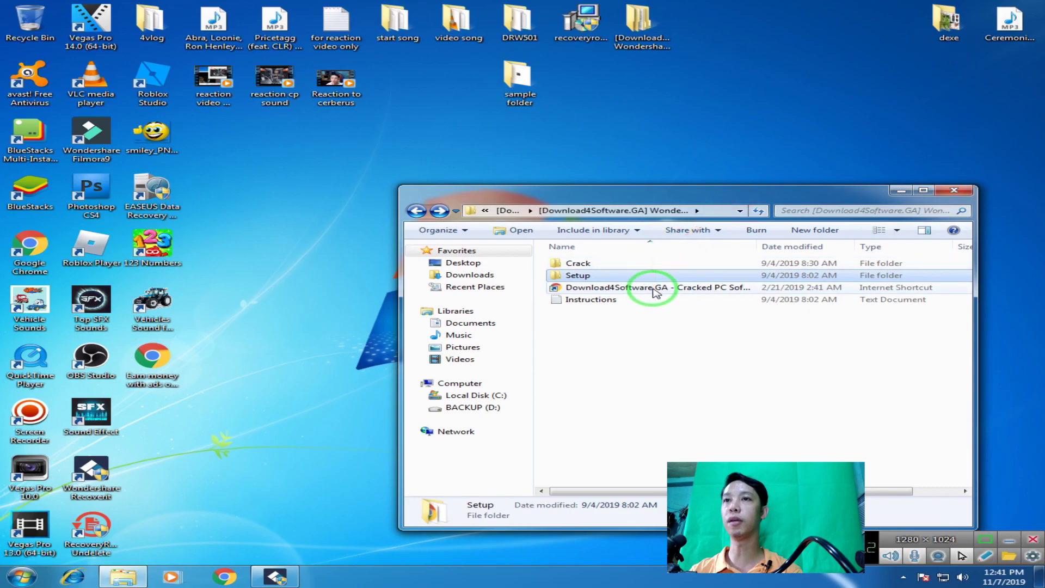
left_click_drag(672, 185, 652, 179)
right_click(670, 127)
left_click(707, 160)
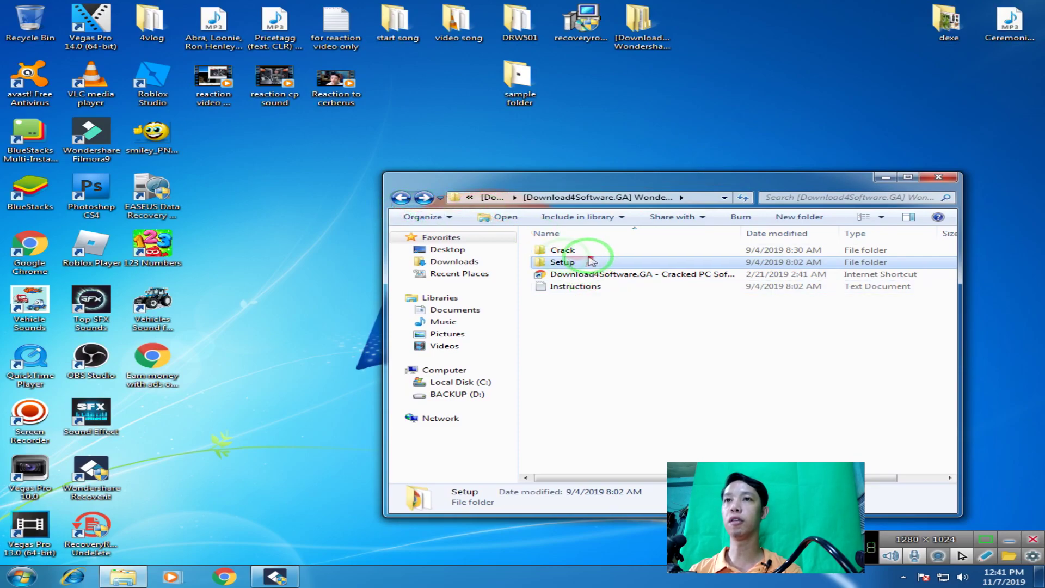
left_click_drag(611, 176, 597, 176)
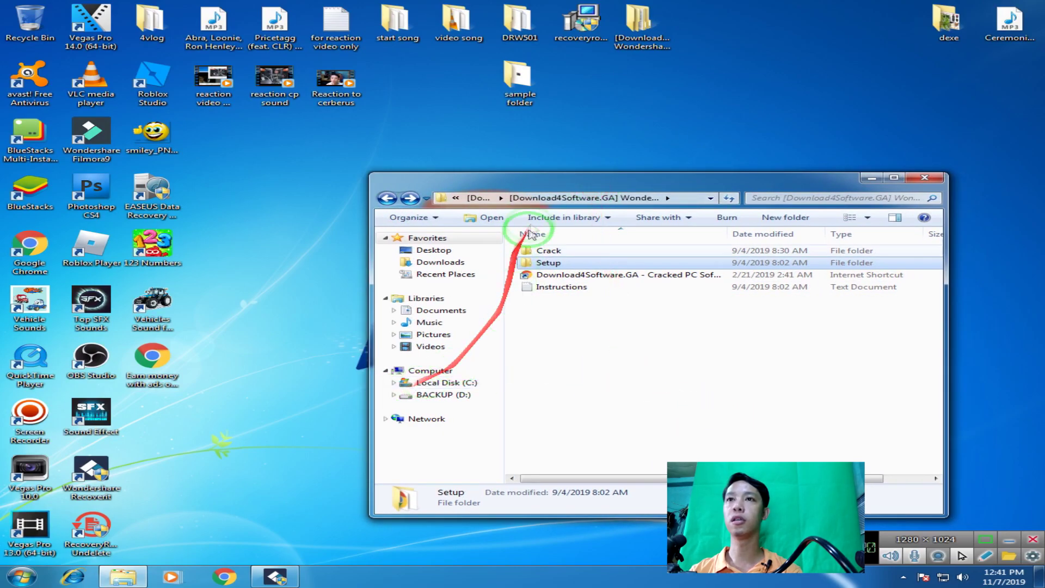
left_click_drag(577, 188, 595, 167)
right_click(338, 183)
left_click(431, 220)
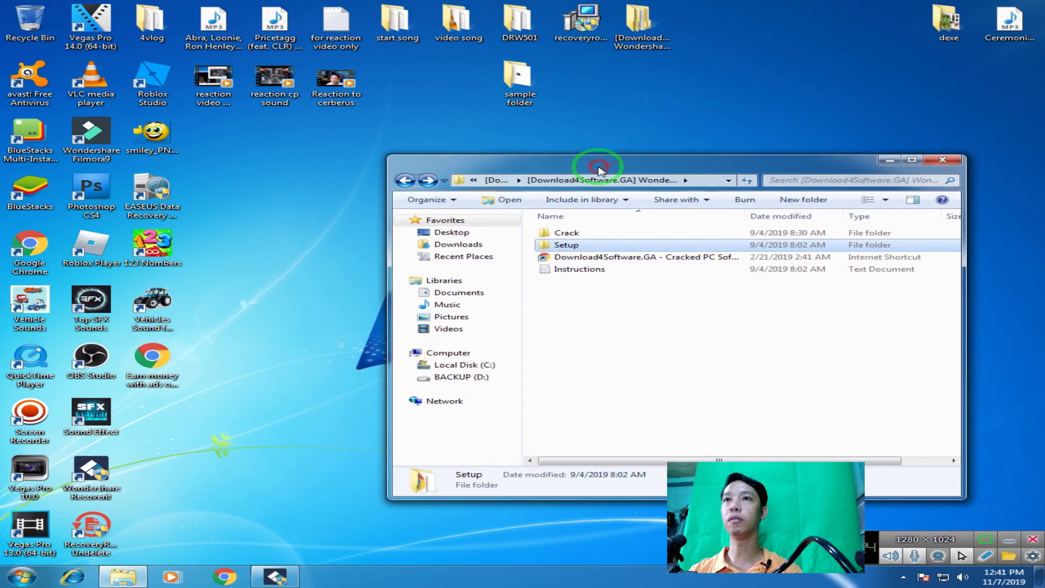
Reopen the Setup subfolder containing the recoverit_64bit installer
left_click(576, 246)
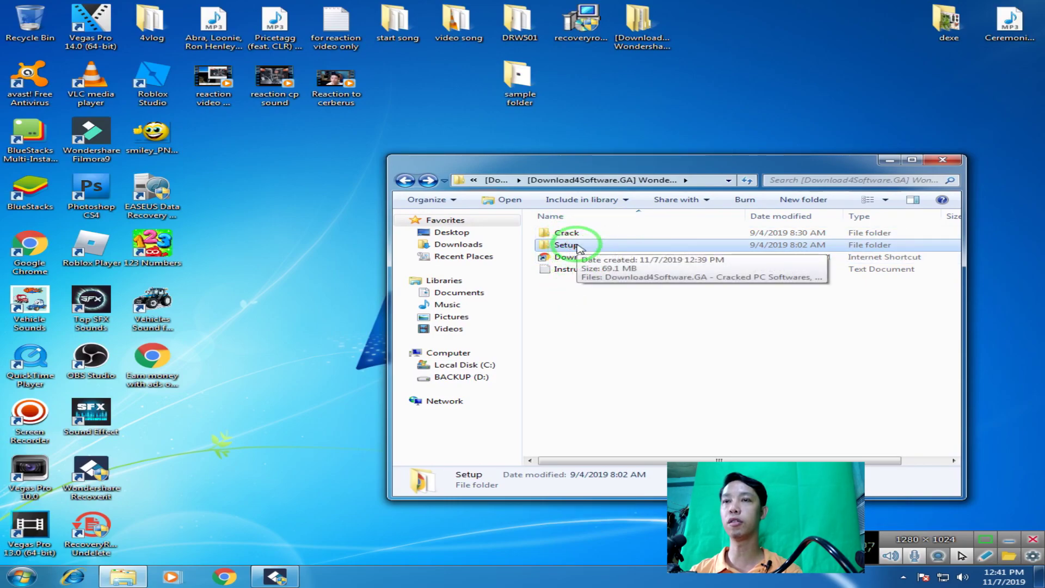
double_click(578, 246)
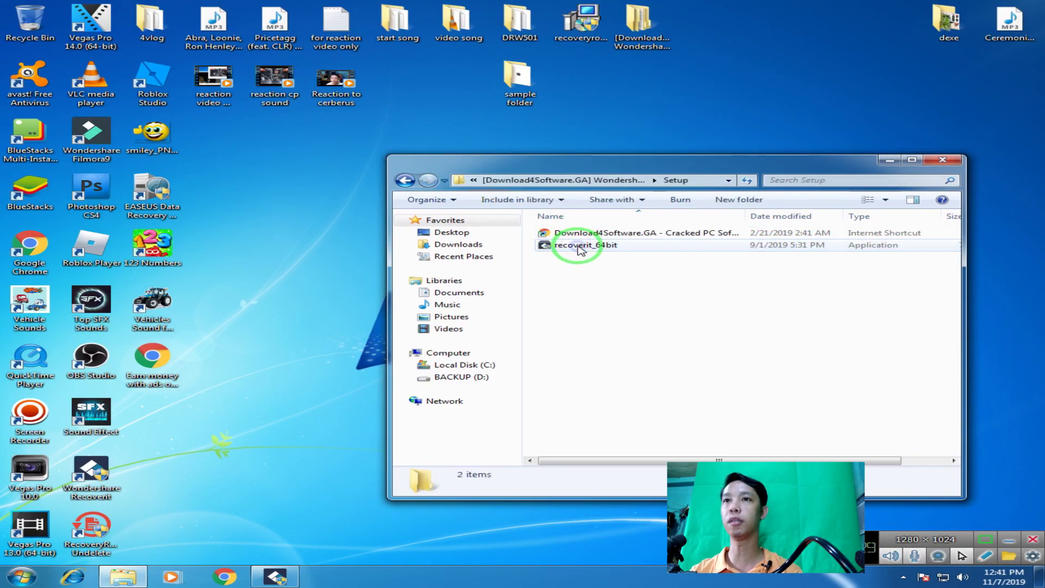
Examine the launch options of the recoverit_64bit installer, including running it as administrator, without starting it
right_click(581, 249)
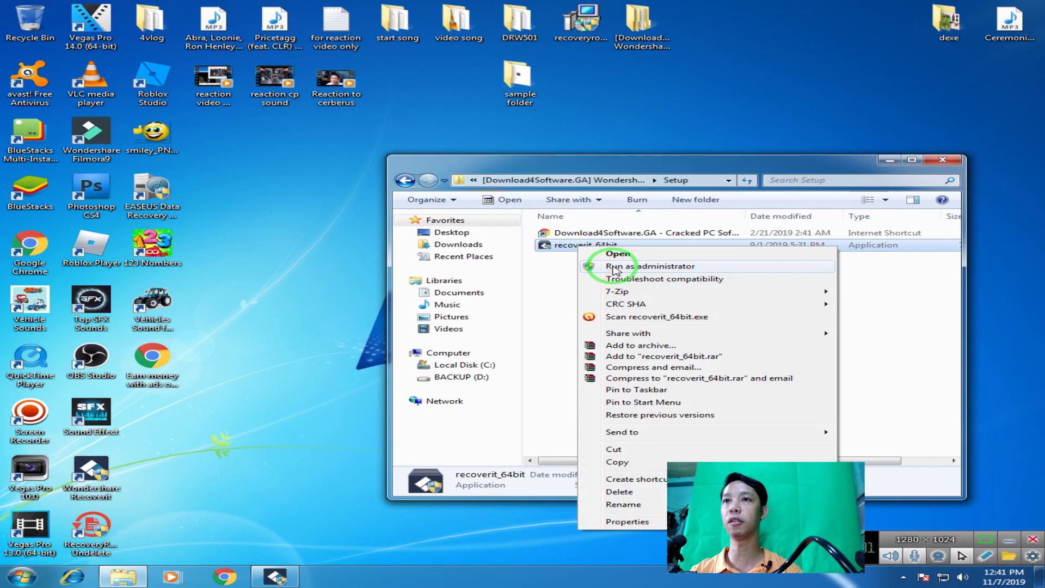
left_click(555, 270)
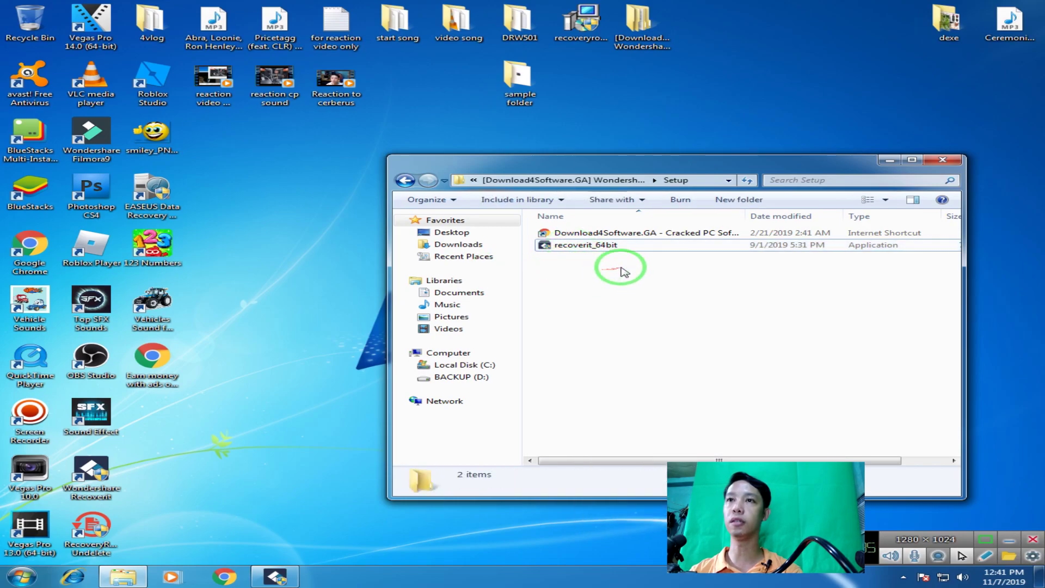
right_click(607, 249)
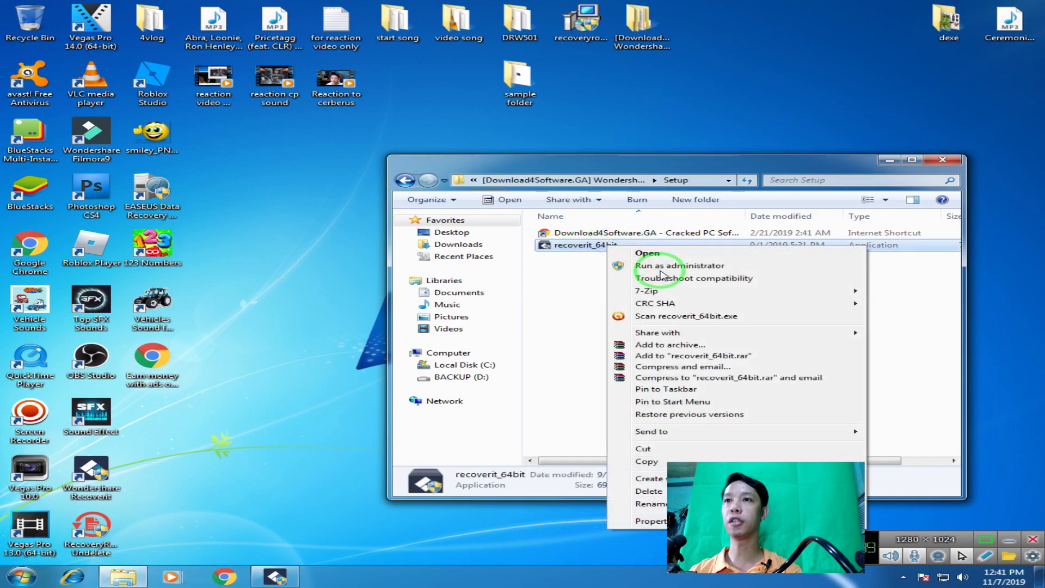
left_click(566, 284)
right_click(596, 250)
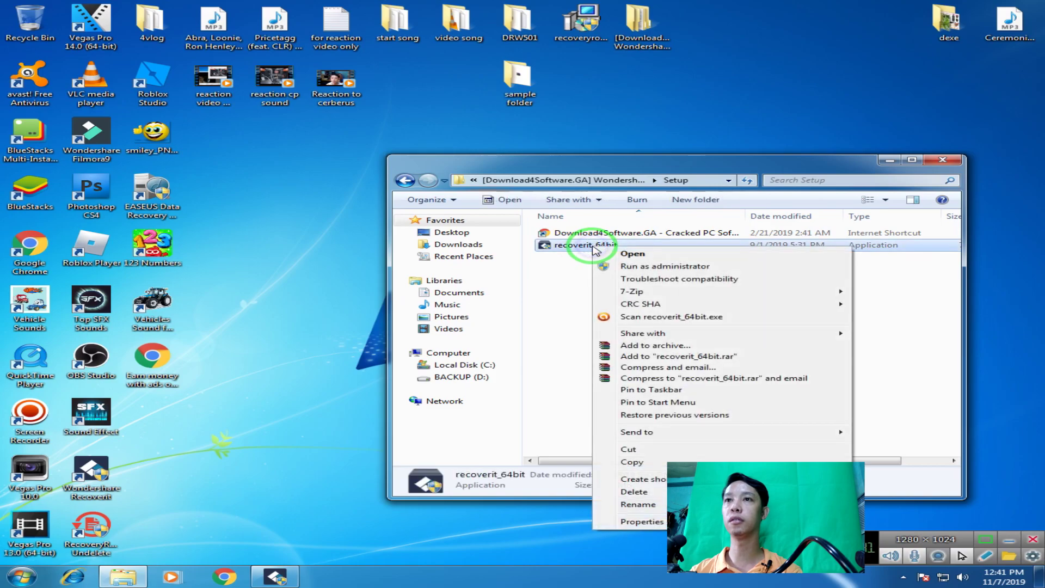
left_click(590, 284)
right_click(581, 247)
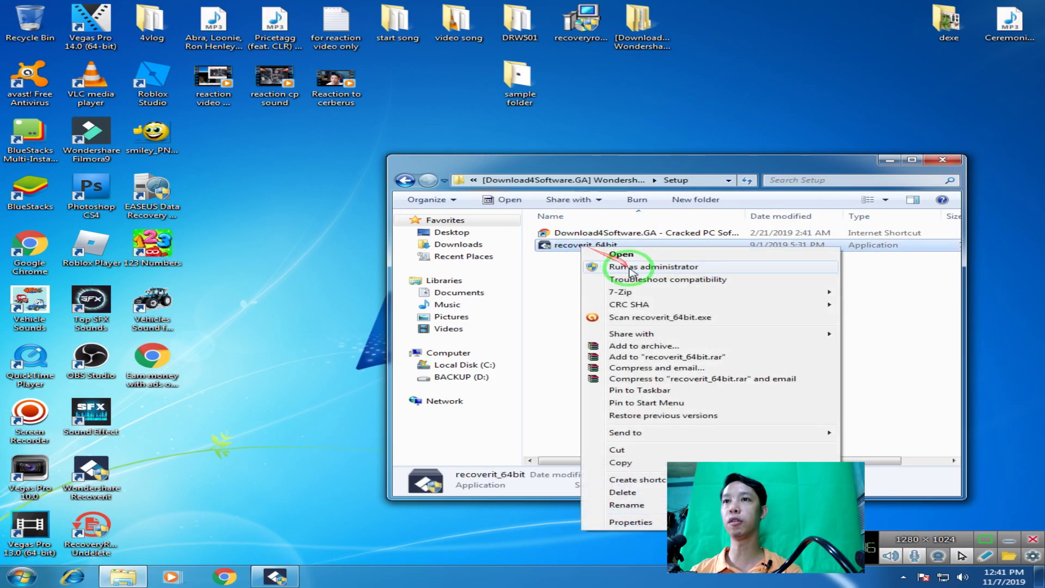
left_click(569, 281)
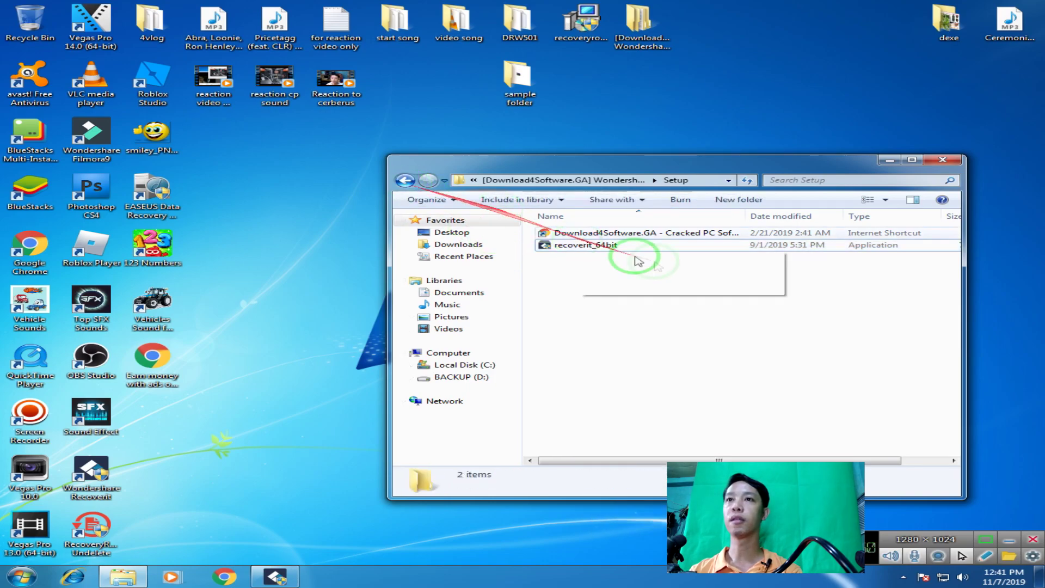
right_click(614, 251)
left_click(571, 261)
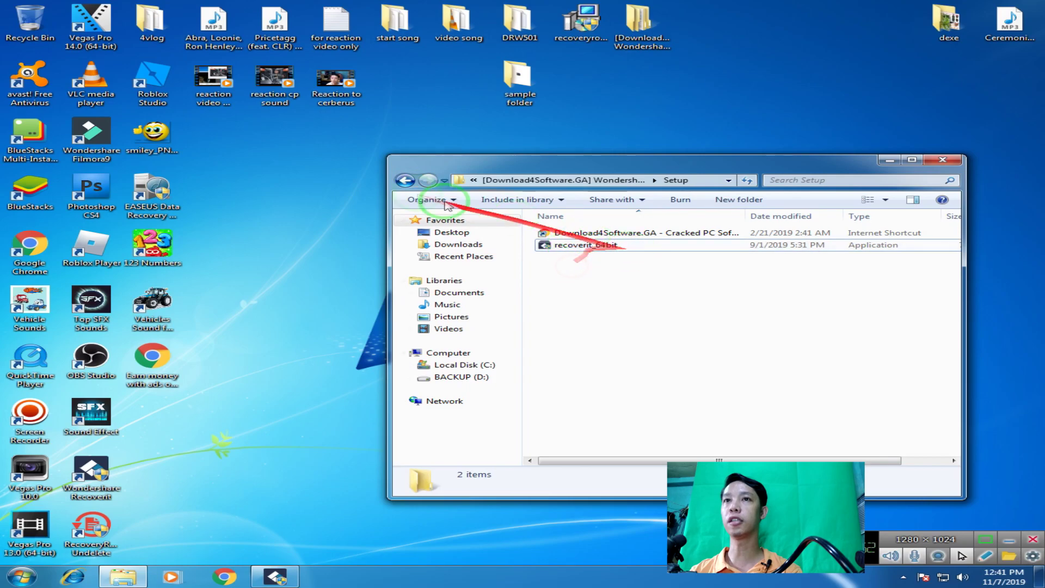
Leave and reopen the Setup folder, and run the recoverit_64bit installer as administrator
left_click(404, 181)
double_click(566, 243)
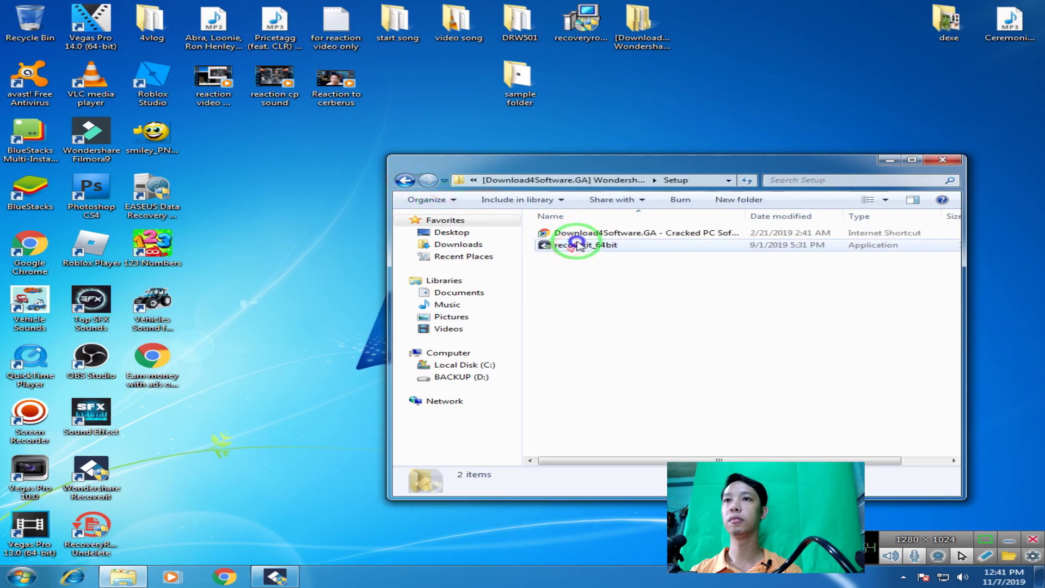
right_click(579, 245)
left_click(617, 261)
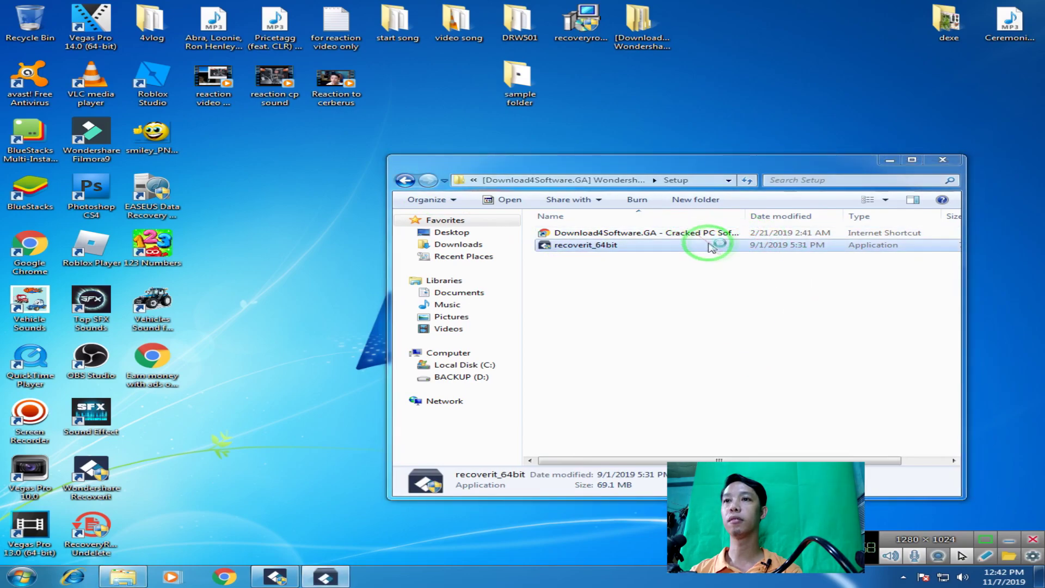
Move the Setup folder window aside, refresh the desktop, and cancel the installer's language selection
left_click_drag(603, 170, 739, 127)
right_click(409, 202)
left_click(466, 247)
right_click(407, 215)
left_click(465, 245)
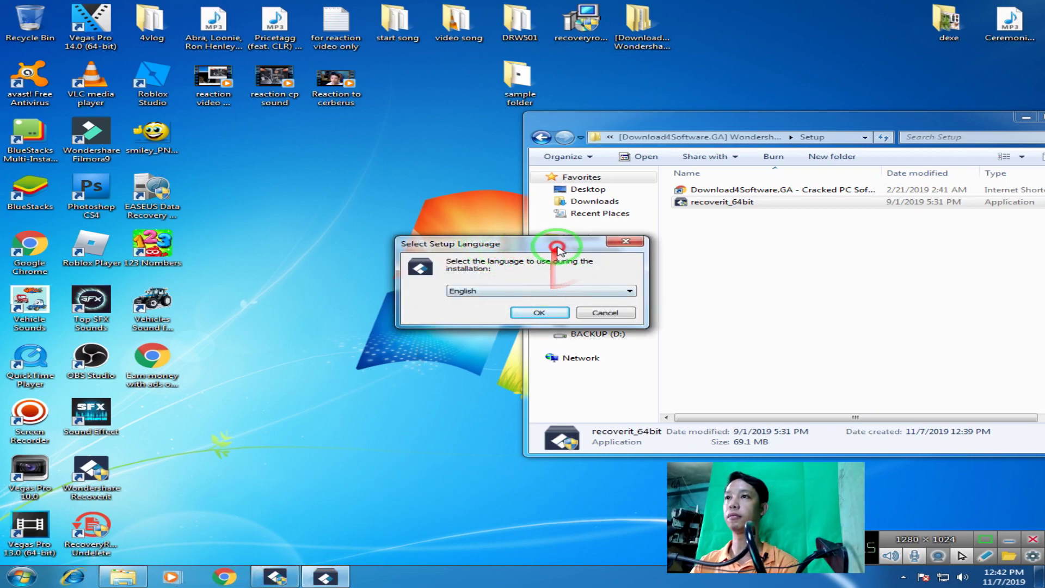
left_click(627, 307)
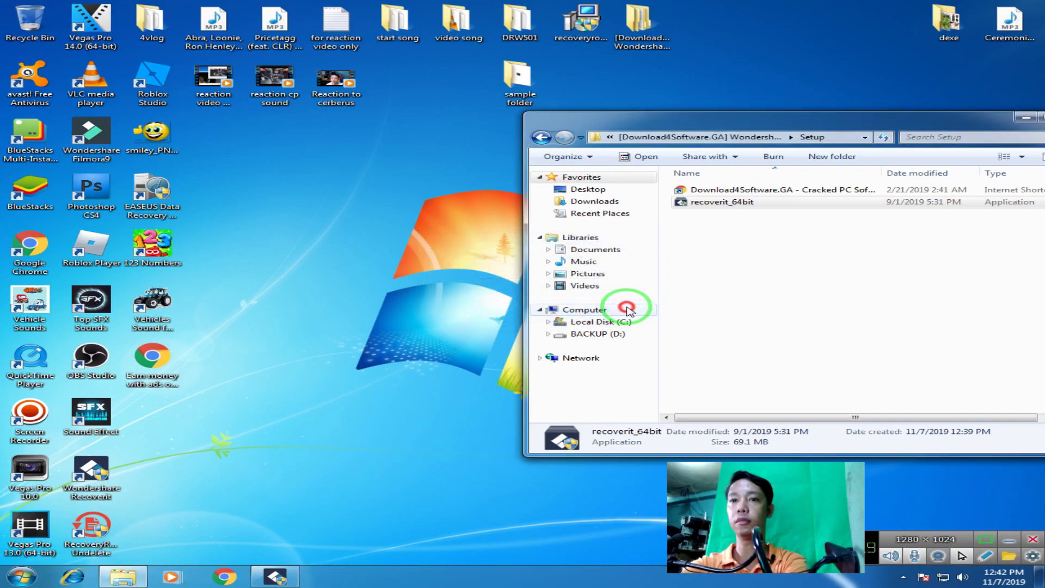
Bring up the already running Recoverit window with the BACKUP (D:) scan results, and minimize it
left_click(276, 578)
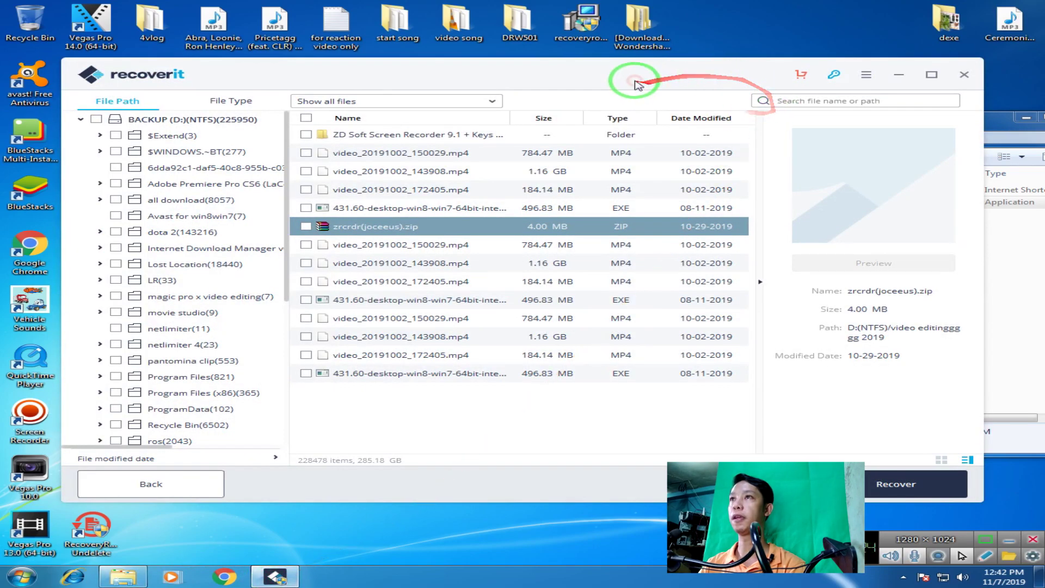
left_click_drag(625, 80, 709, 106)
left_click(191, 76)
left_click_drag(275, 103, 324, 100)
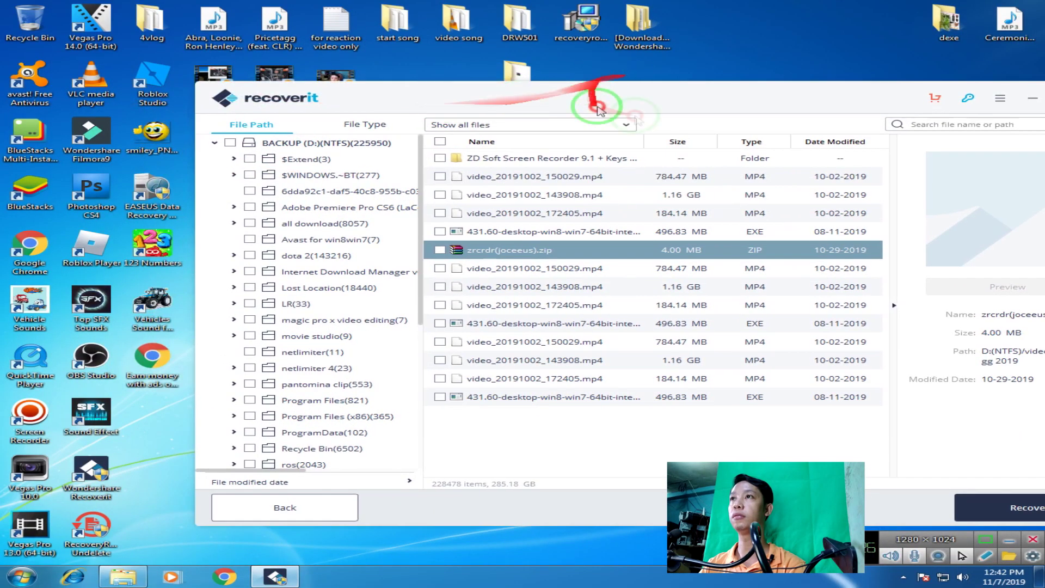
left_click(1031, 99)
Move the Setup folder window back into full view and check the recoverit_64bit file's launch options again without starting it
left_click(556, 137)
left_click(736, 203)
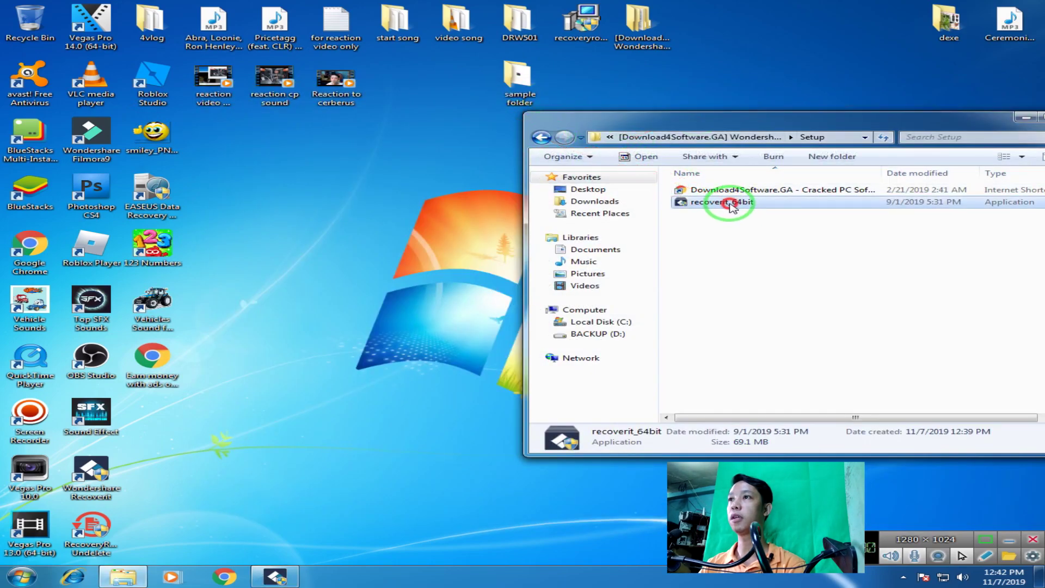
right_click(731, 205)
left_click(695, 274)
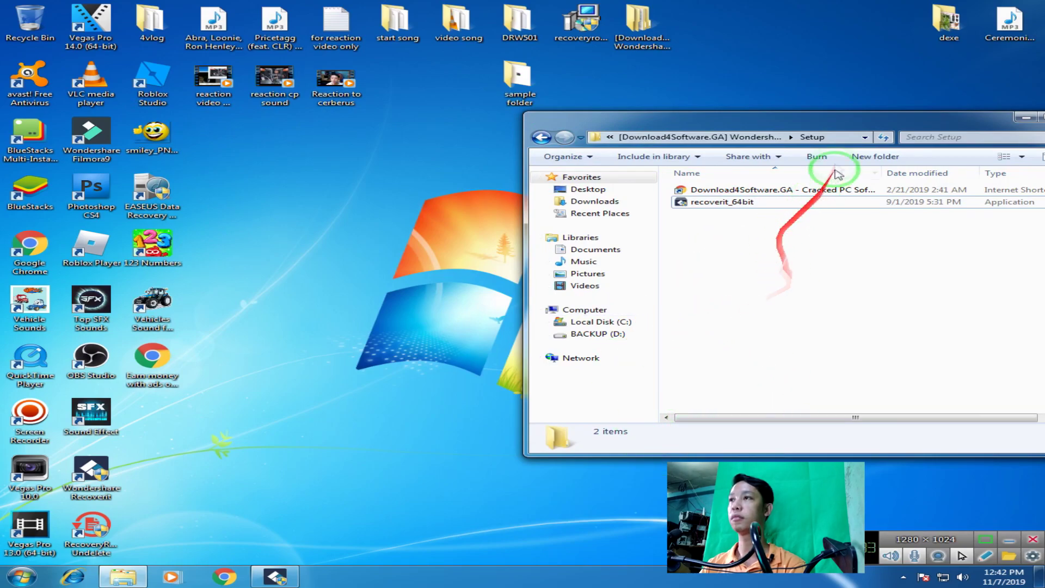
left_click_drag(846, 123, 714, 144)
left_click(679, 325)
left_click(641, 231)
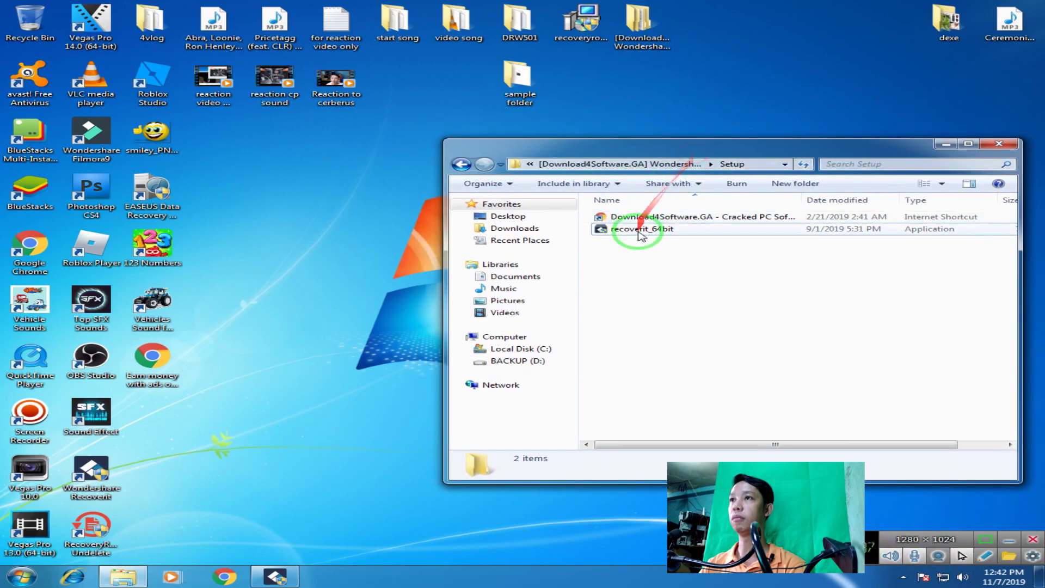
right_click(640, 232)
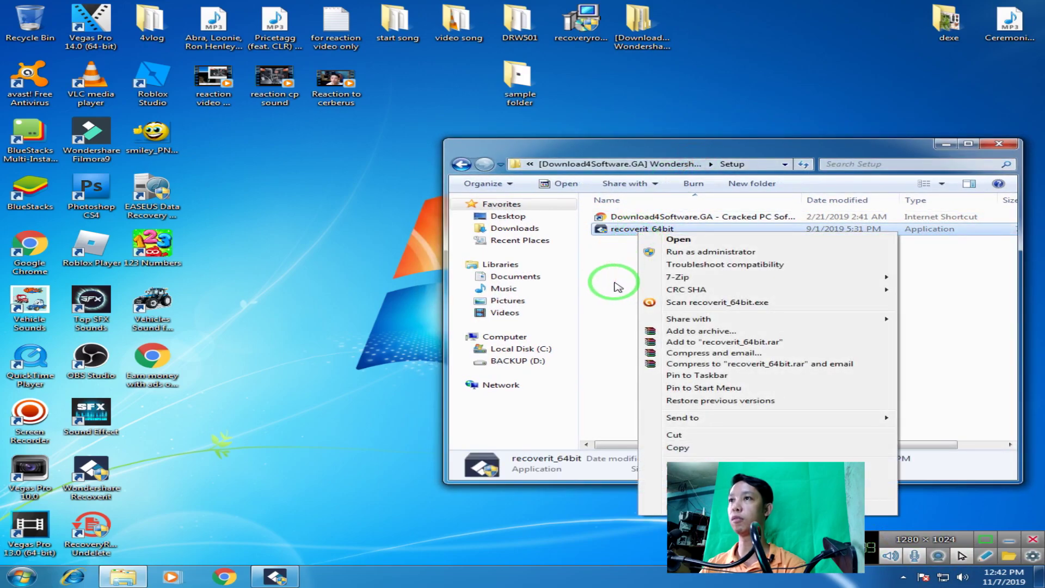
left_click(617, 287)
Open the Crack folder, view the launch options of the application inside, and return to the parent folder
left_click(461, 164)
double_click(661, 218)
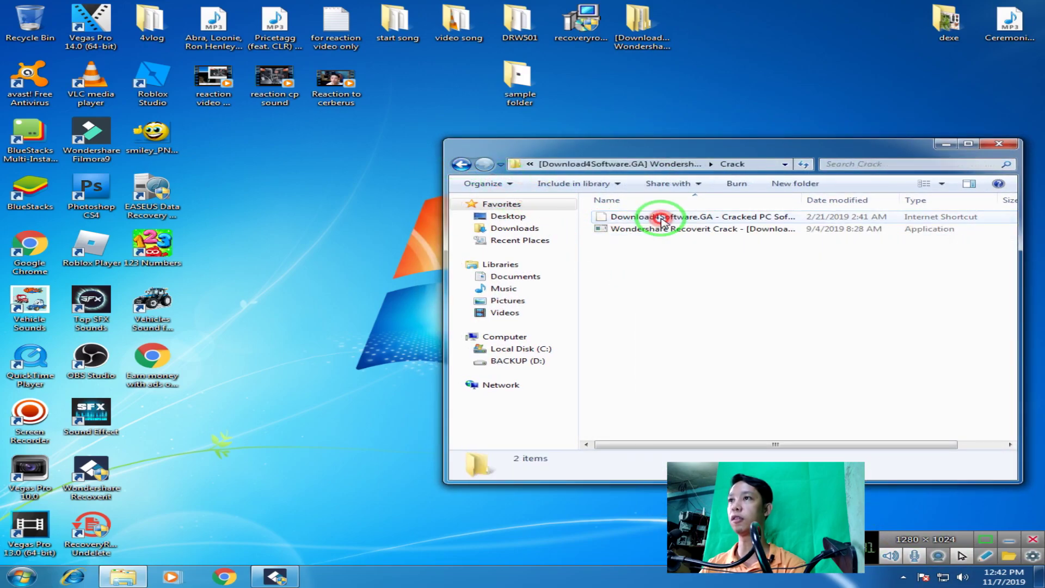
right_click(675, 229)
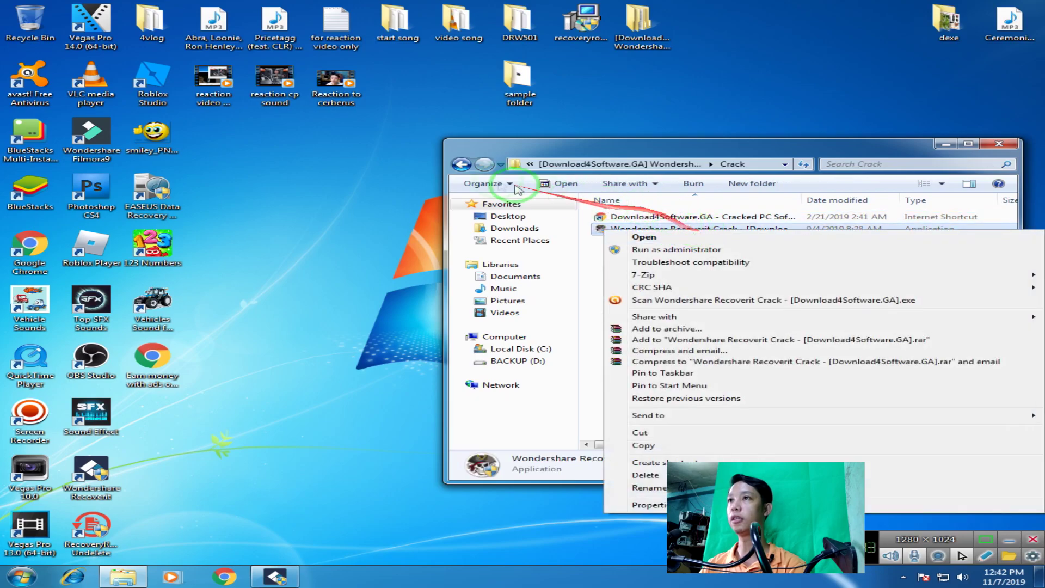
left_click(462, 164)
Open the Instructions text file and read its numbered steps, highlighting the first two
left_click(632, 254)
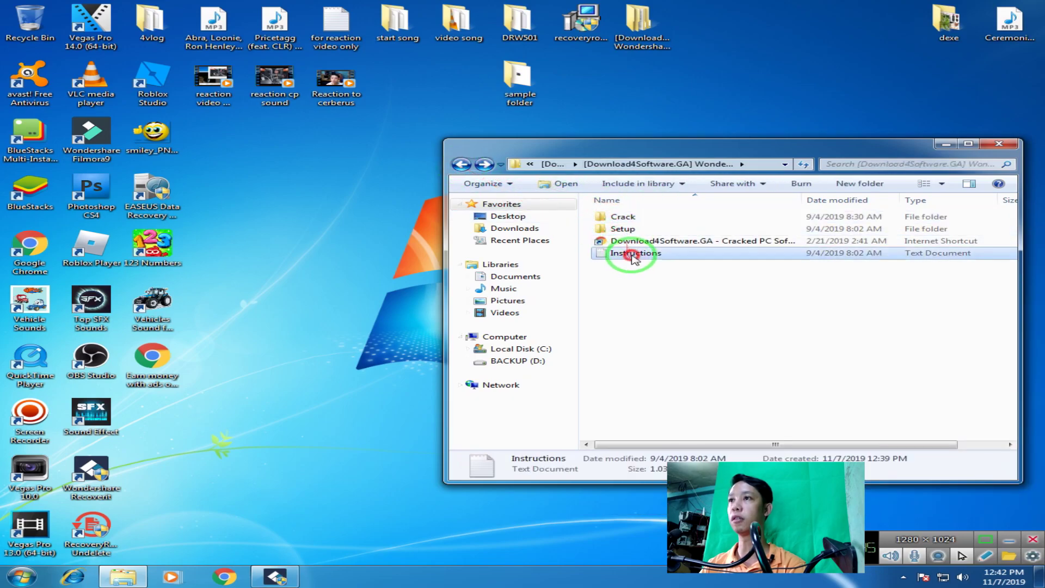
double_click(633, 255)
left_click_drag(253, 252, 604, 250)
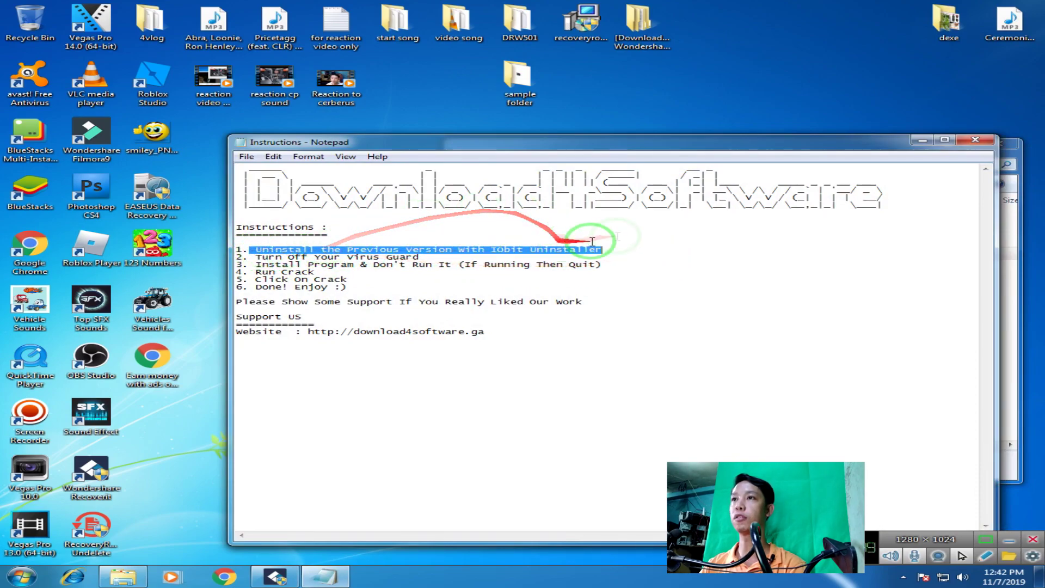
left_click(609, 245)
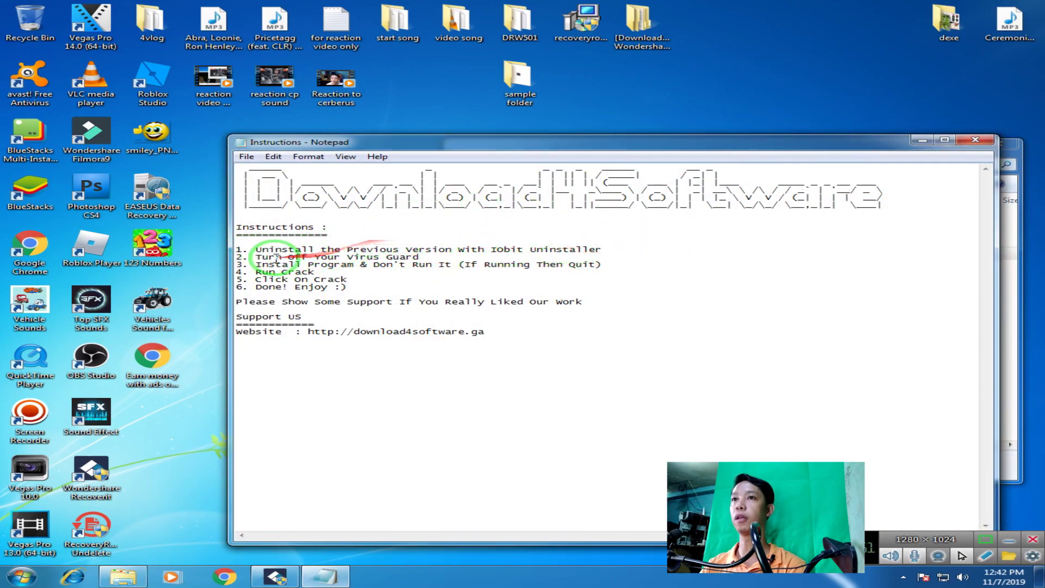
left_click_drag(473, 141, 416, 137)
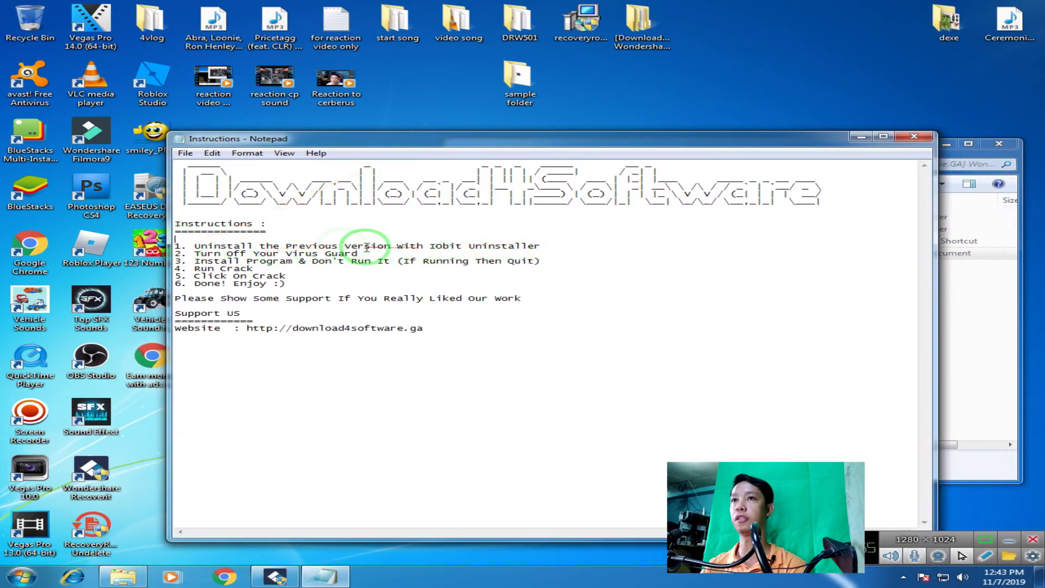
left_click_drag(196, 245, 280, 273)
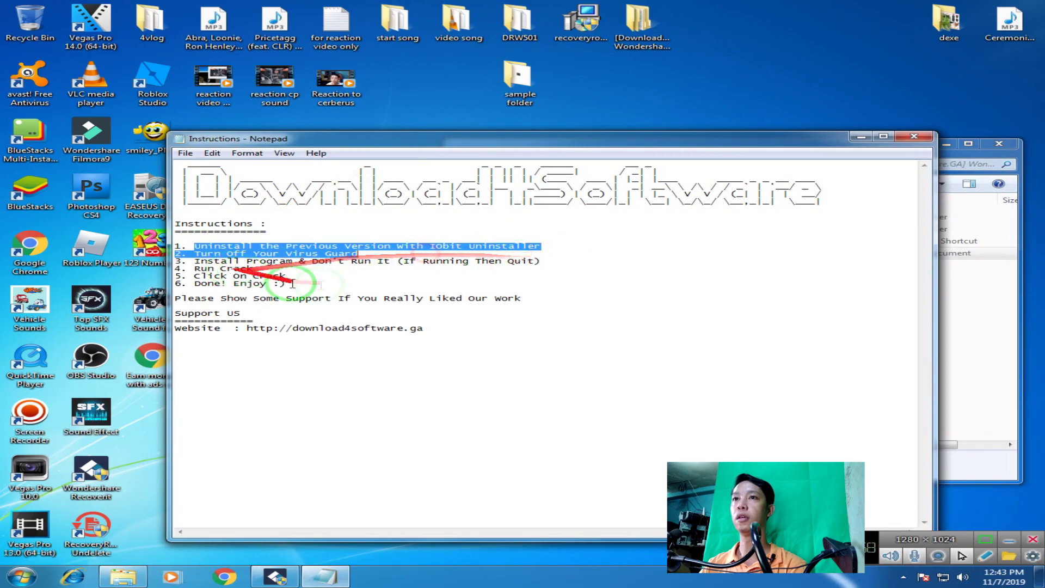
left_click(325, 279)
left_click_drag(188, 254, 357, 253)
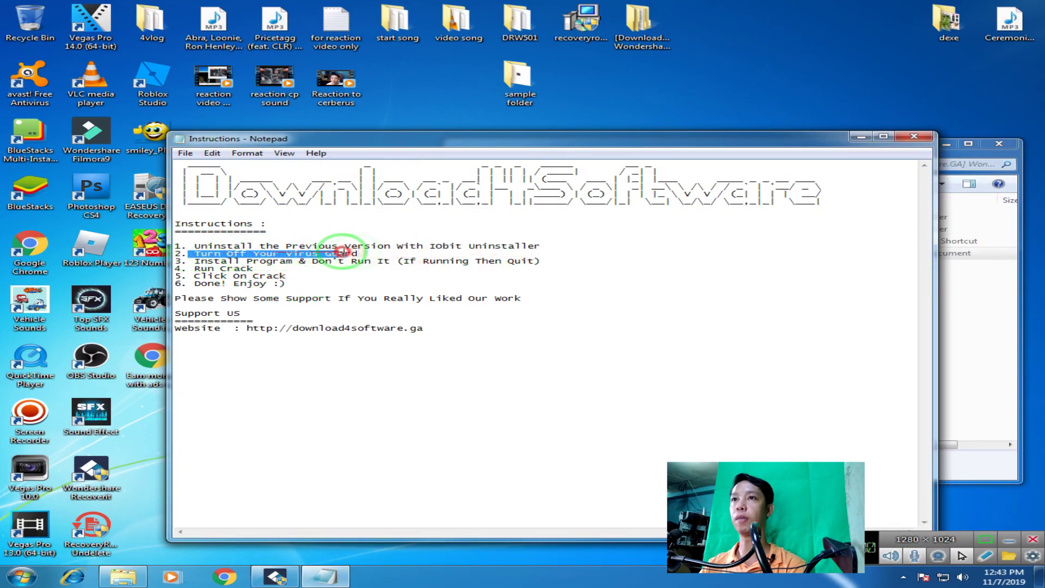
left_click_drag(578, 142, 544, 155)
left_click(659, 277)
left_click_drag(710, 148, 677, 129)
left_click(1009, 556)
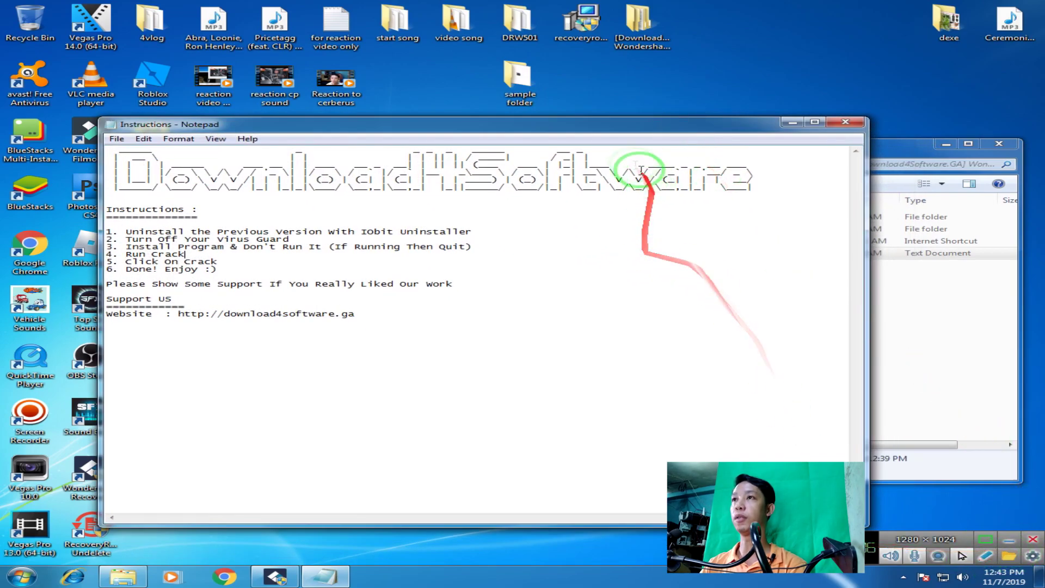
left_click_drag(625, 129, 625, 105)
left_click(635, 35)
left_click(616, 148)
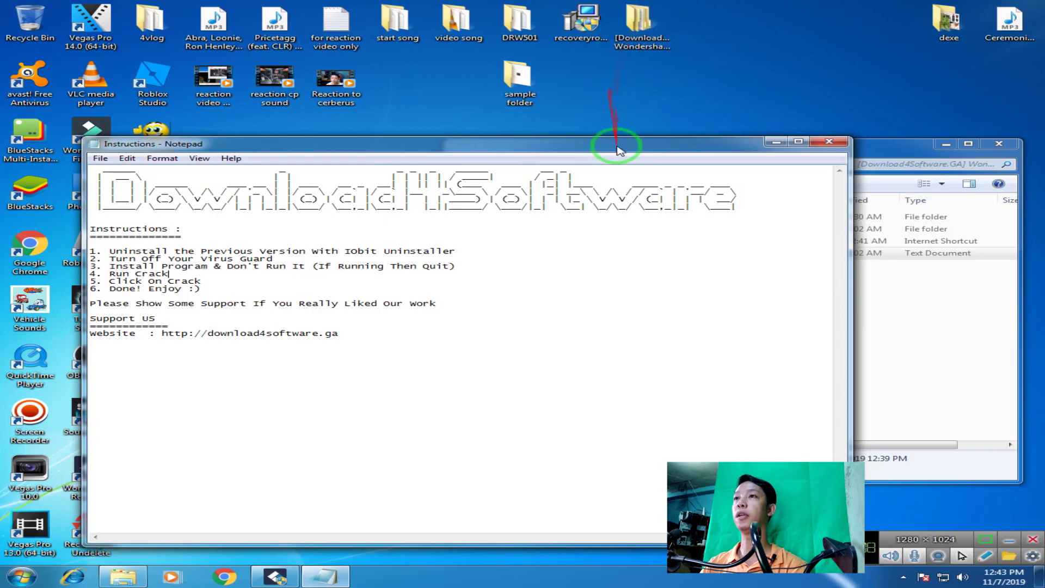
mouse_move(616, 148)
left_mouse_down()
mouse_move(648, 163)
mouse_move(638, 135)
mouse_move(621, 153)
mouse_move(684, 108)
left_mouse_up()
right_click(686, 108)
left_click(611, 112)
mouse_move(582, 140)
left_mouse_down()
mouse_move(620, 204)
mouse_move(598, 151)
left_mouse_up()
double_click(518, 79)
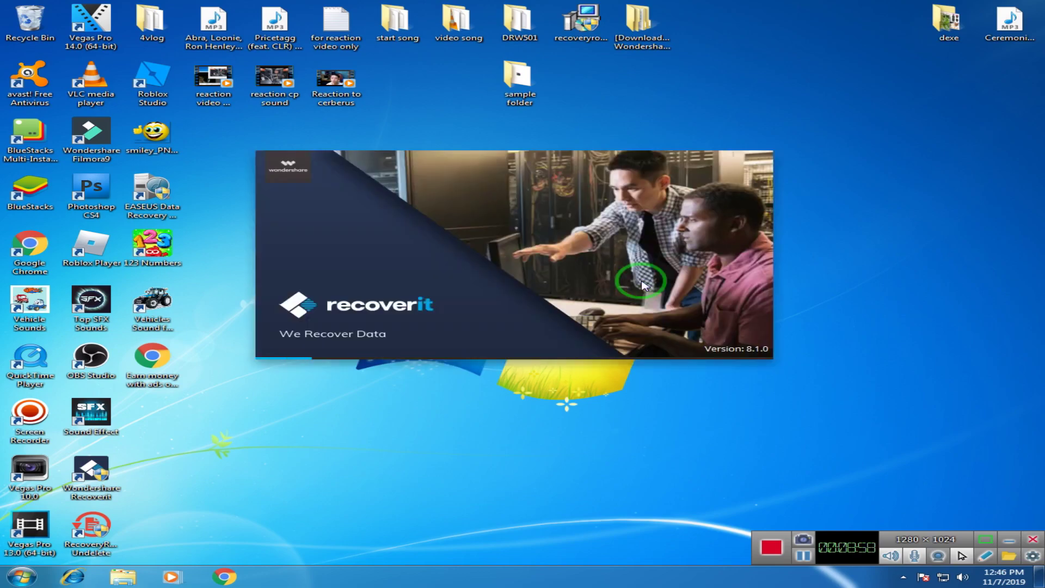
Refresh the desktop while Recoverit is loading
right_click(815, 146)
right_click(811, 124)
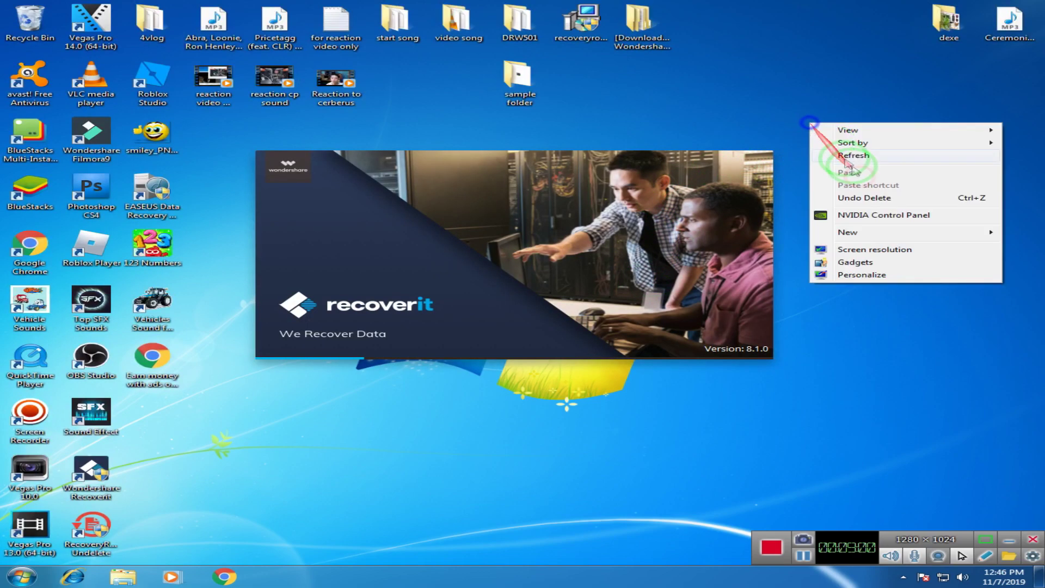
left_click(869, 157)
right_click(811, 126)
left_click(828, 157)
right_click(811, 134)
left_click(856, 168)
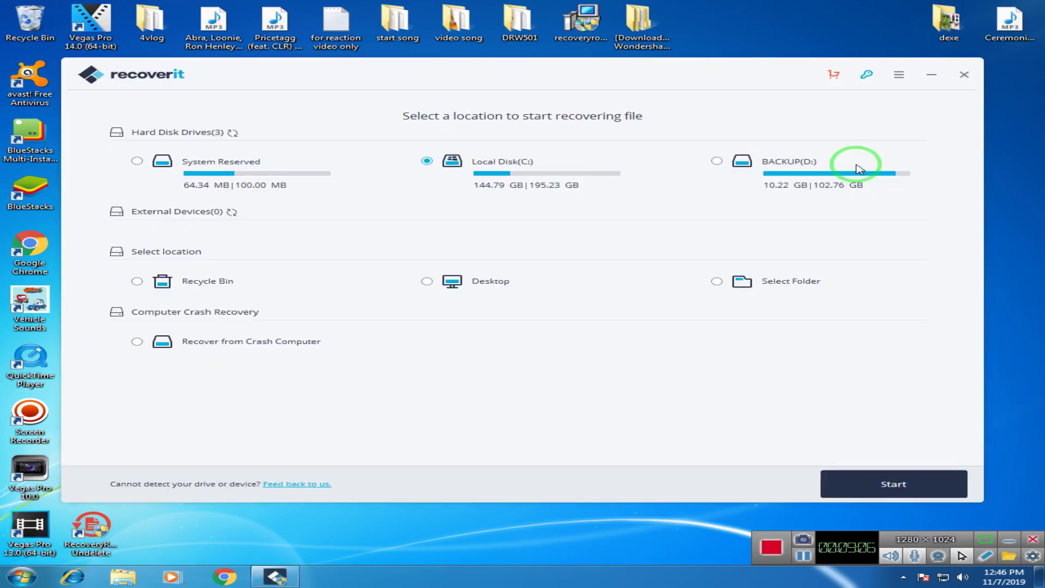
Select the BACKUP (D:) drive as the location to recover files from, and start the scan
left_click_drag(742, 70, 597, 112)
right_click(745, 70)
left_click(766, 99)
right_click(701, 59)
left_click(713, 92)
right_click(702, 77)
left_click(757, 108)
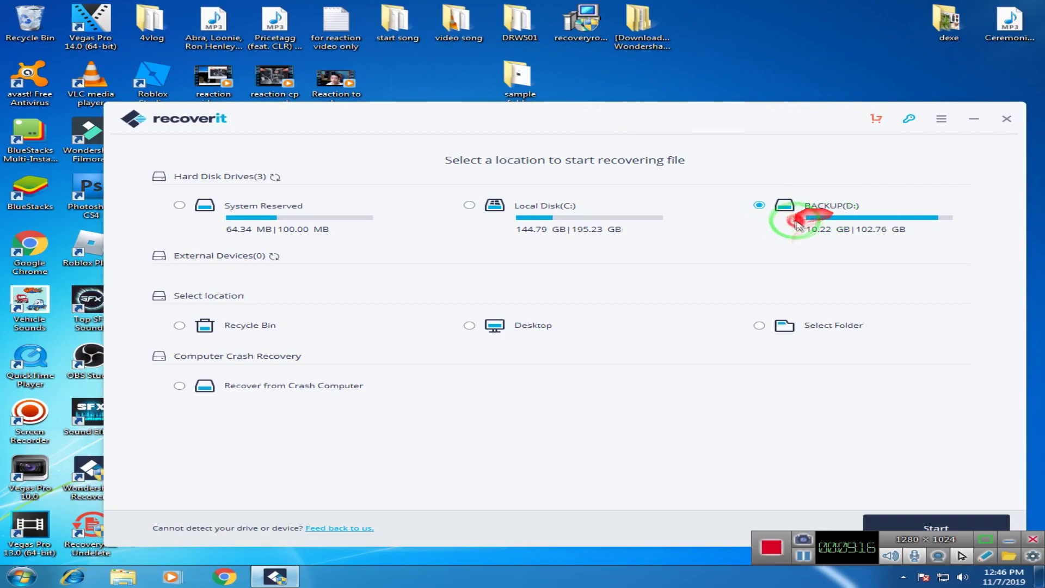
left_click_drag(782, 132, 820, 126)
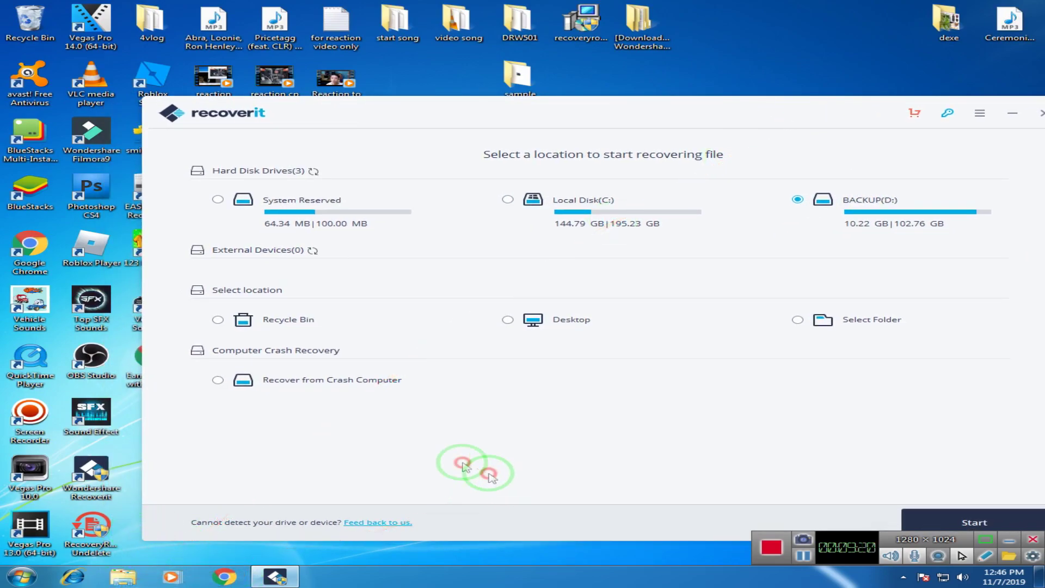
key("super")
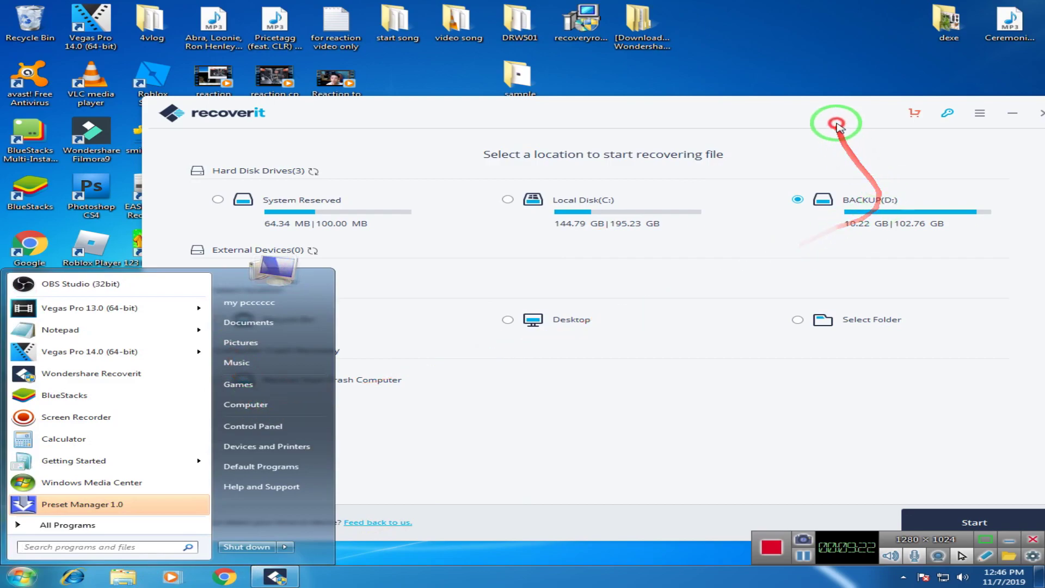
left_click_drag(838, 125, 790, 104)
left_click(918, 502)
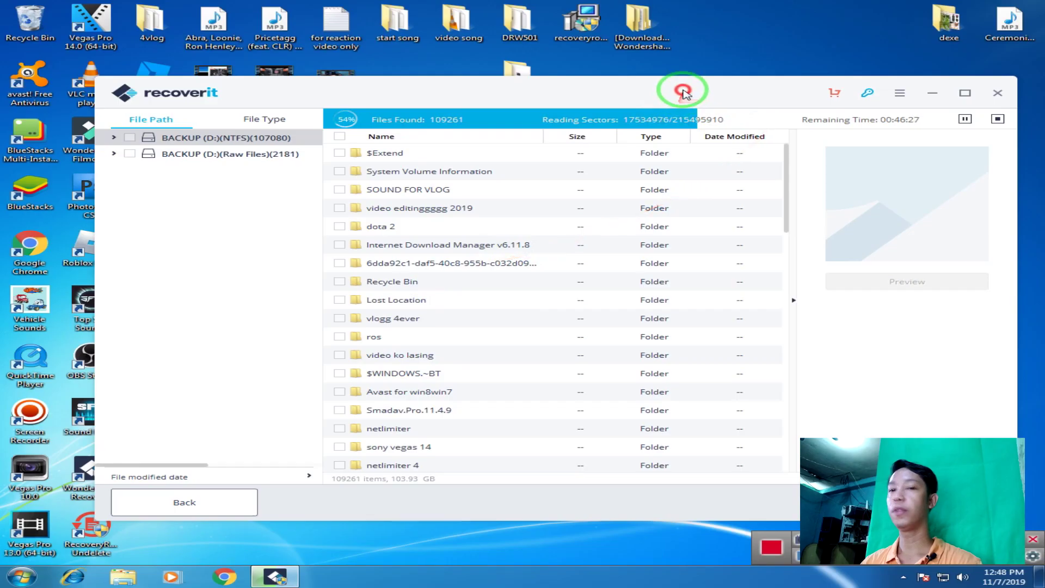
left_click_drag(676, 89, 677, 91)
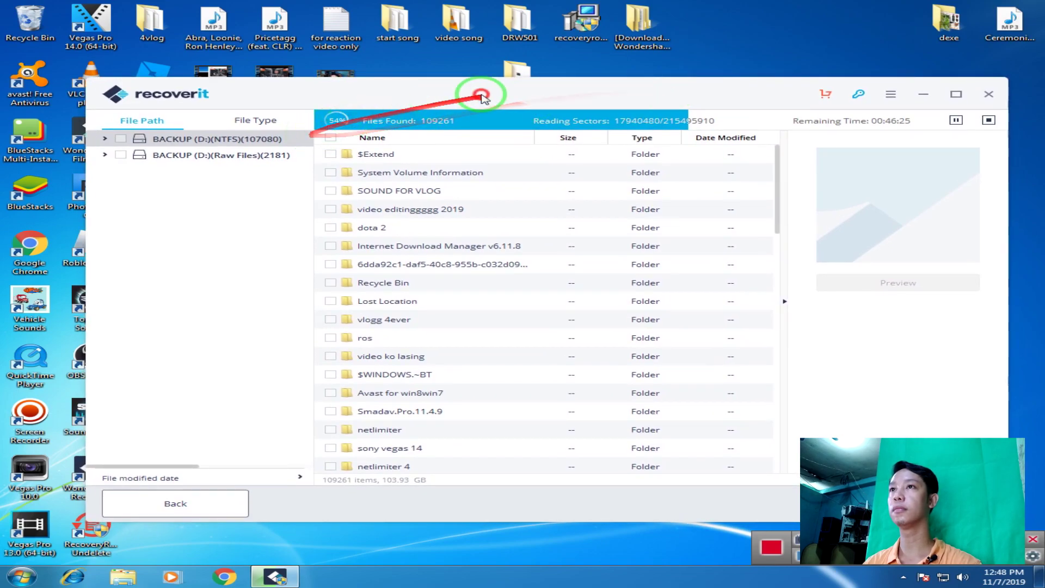
left_click_drag(486, 94, 494, 94)
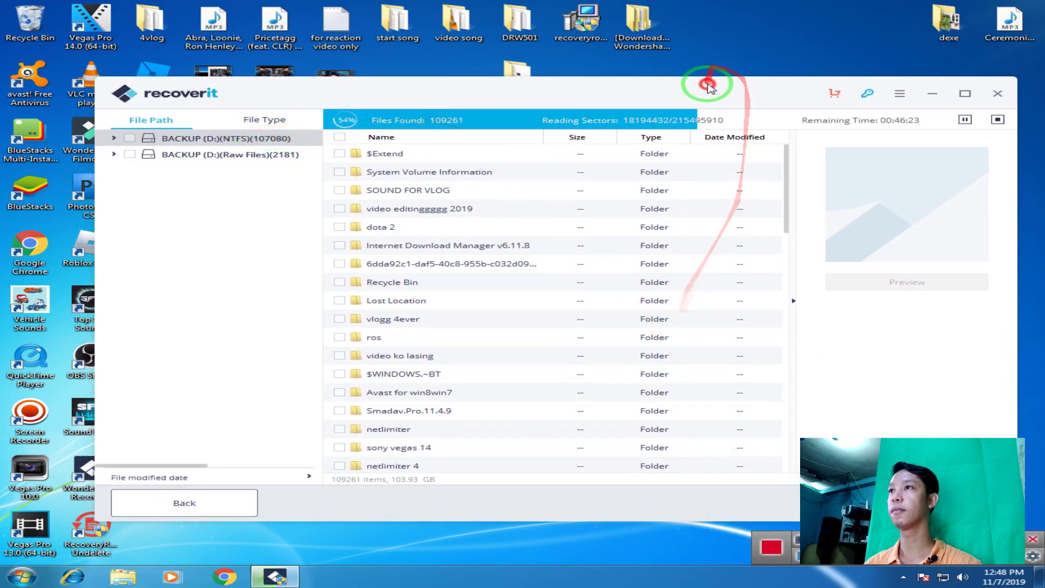
left_click_drag(709, 86, 699, 87)
left_click_drag(418, 93, 425, 92)
left_click_drag(492, 91, 476, 87)
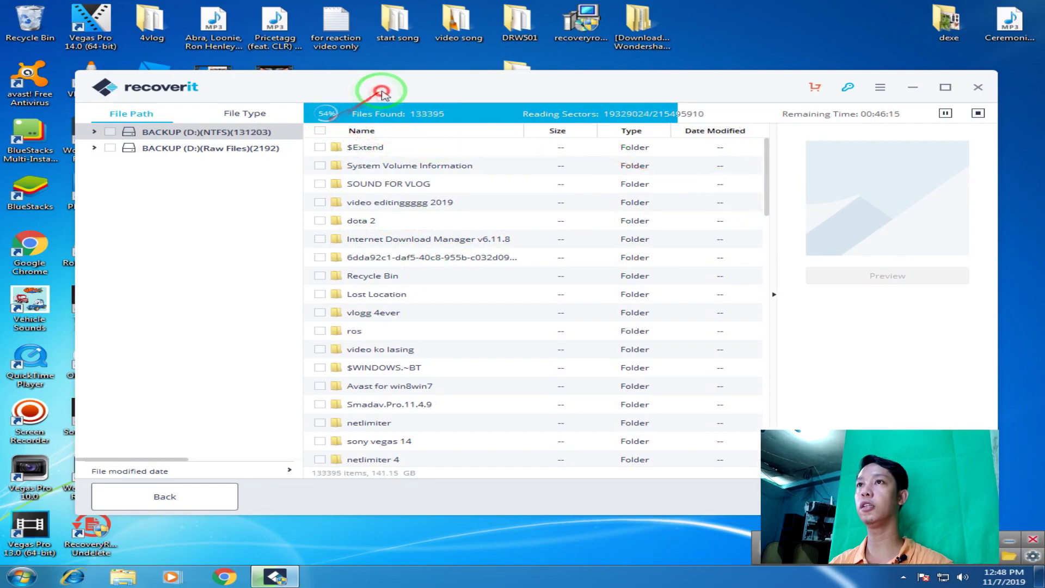
left_click_drag(371, 94, 381, 93)
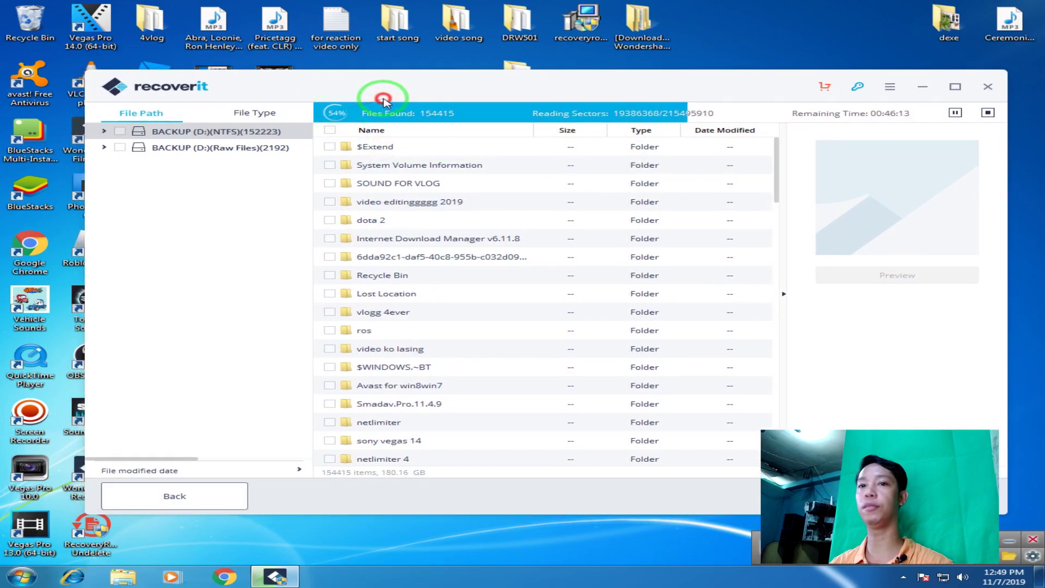
left_click_drag(409, 94, 404, 100)
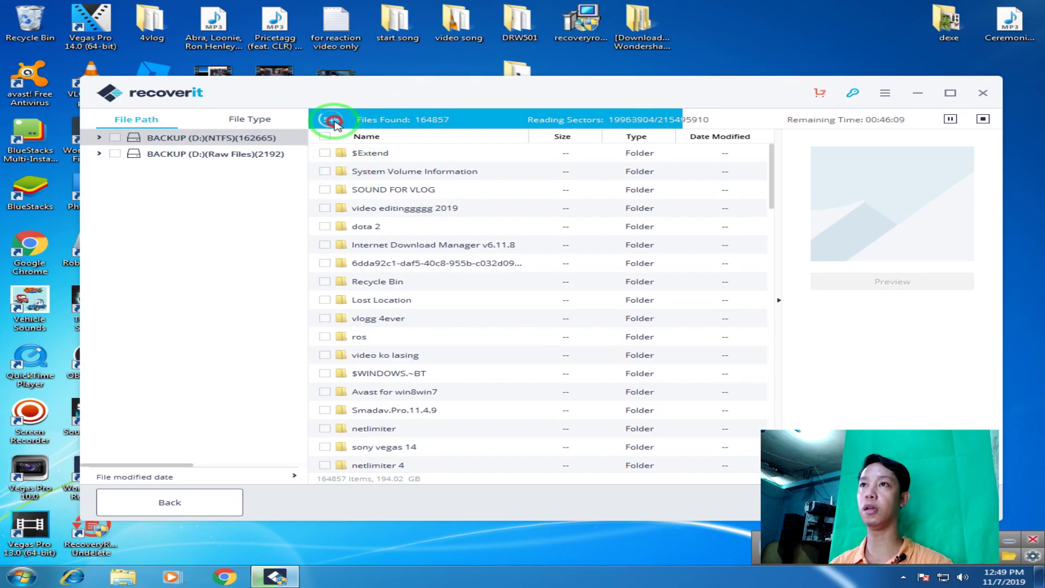
Select the video editinggggg 2019 folder in the list of found files
left_click(327, 194)
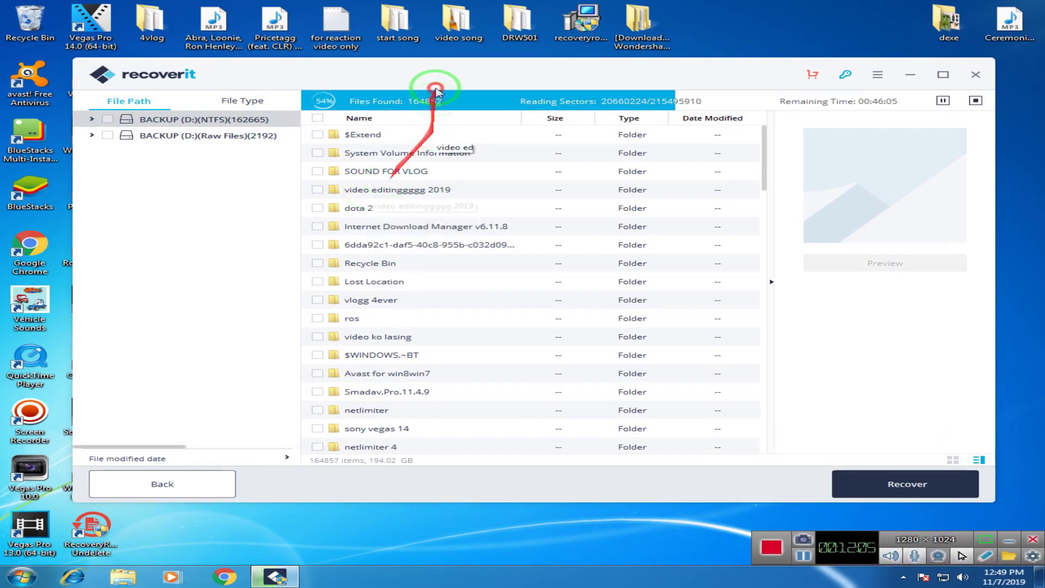
left_click(384, 189)
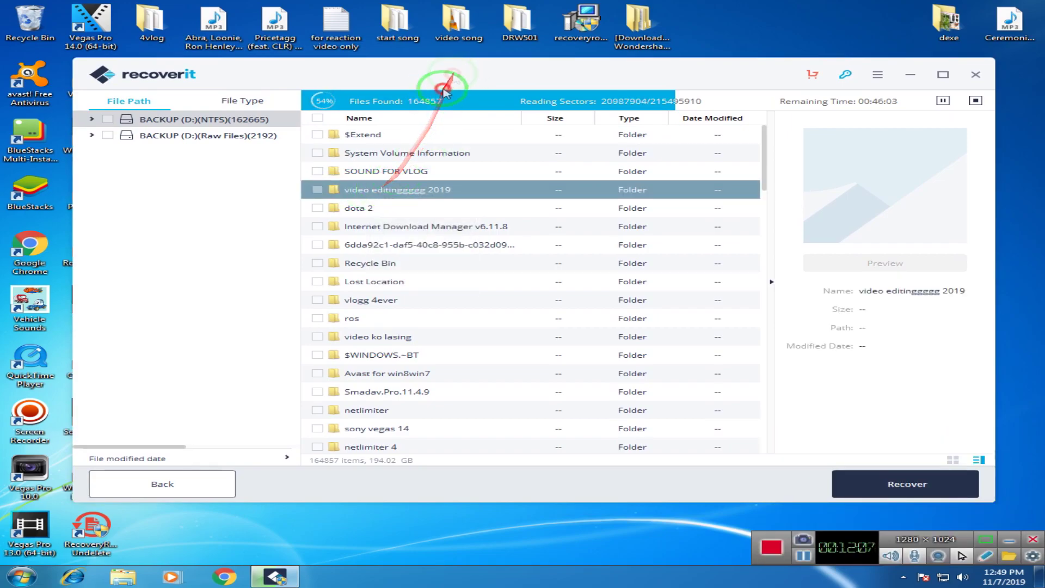
left_click_drag(497, 64, 495, 81)
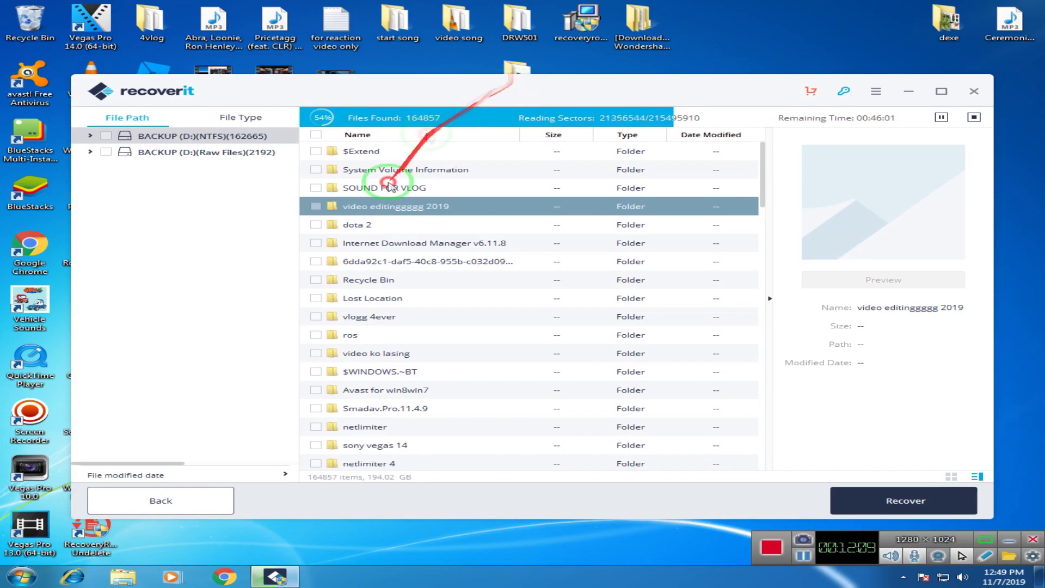
Stop the scan of the BACKUP (D:) drive before it completes and confirm
left_click(973, 119)
left_click(611, 328)
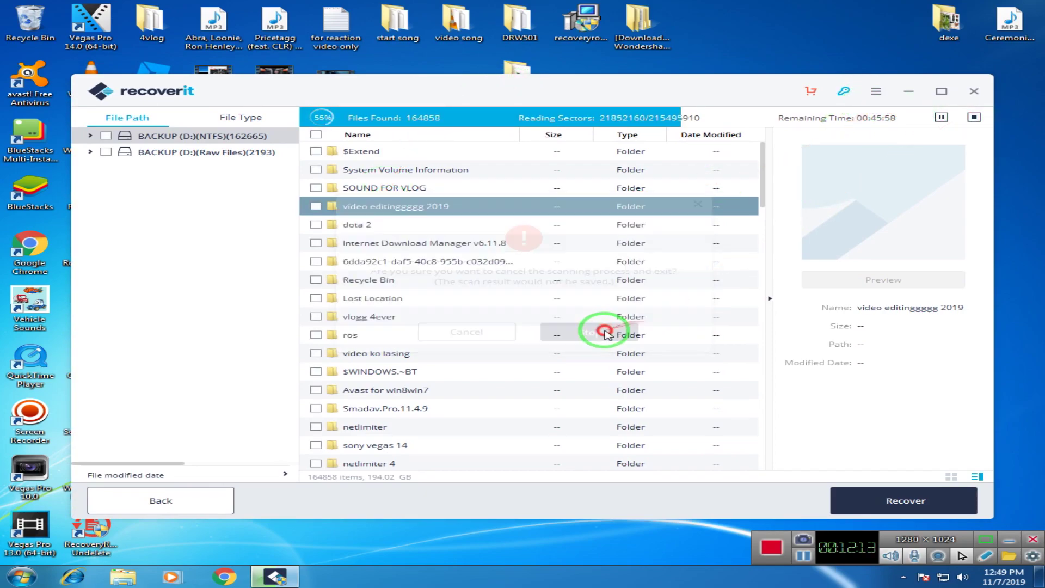
left_click(938, 120)
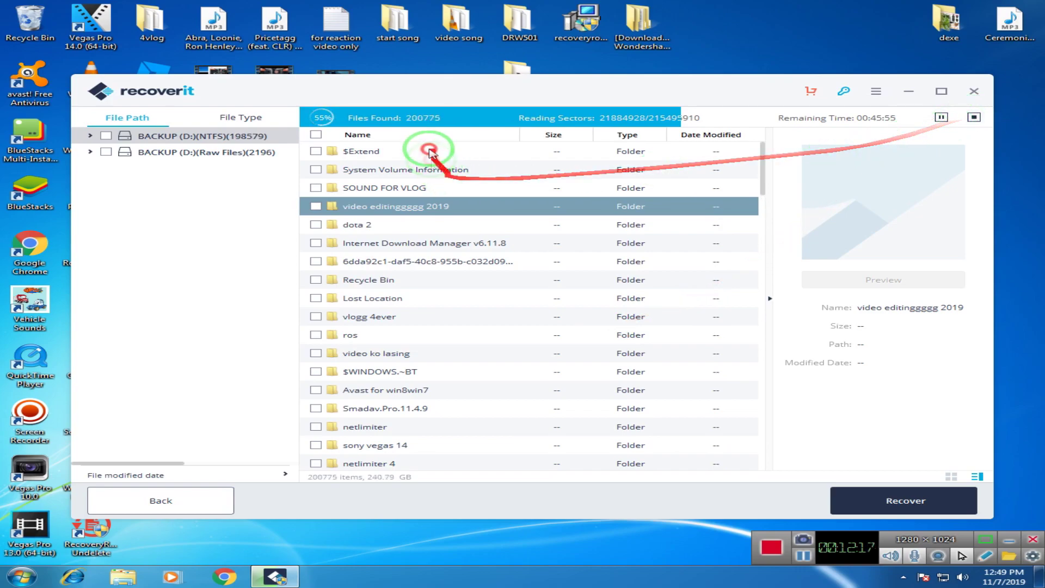
left_click(938, 119)
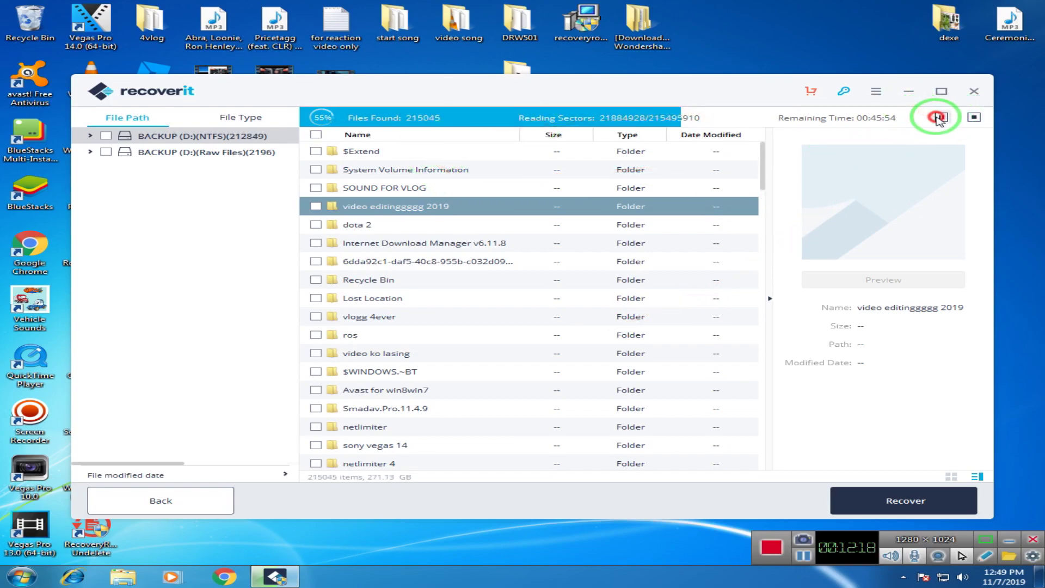
left_click(978, 118)
left_click(577, 334)
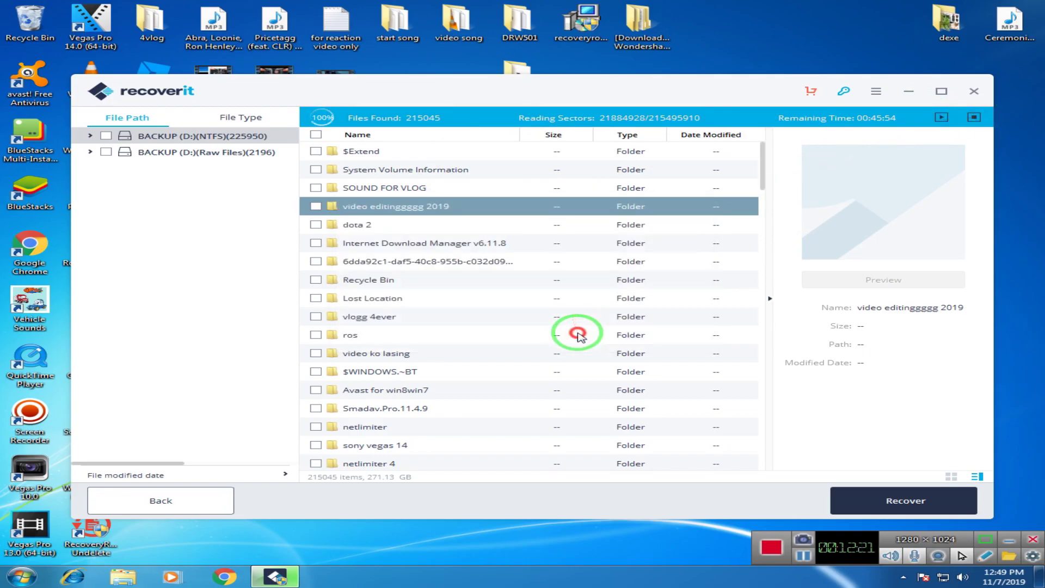
Open the video editinggggg 2019 folder in the scan results and select the 1.16 GB video_20191002_143908.mp4 file
left_click_drag(576, 91, 650, 78)
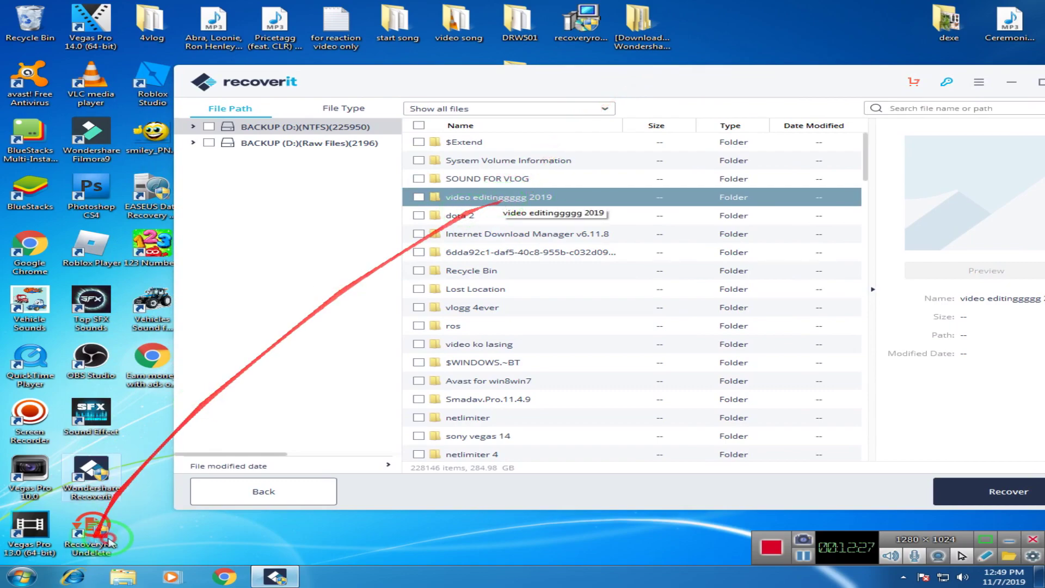
double_click(527, 199)
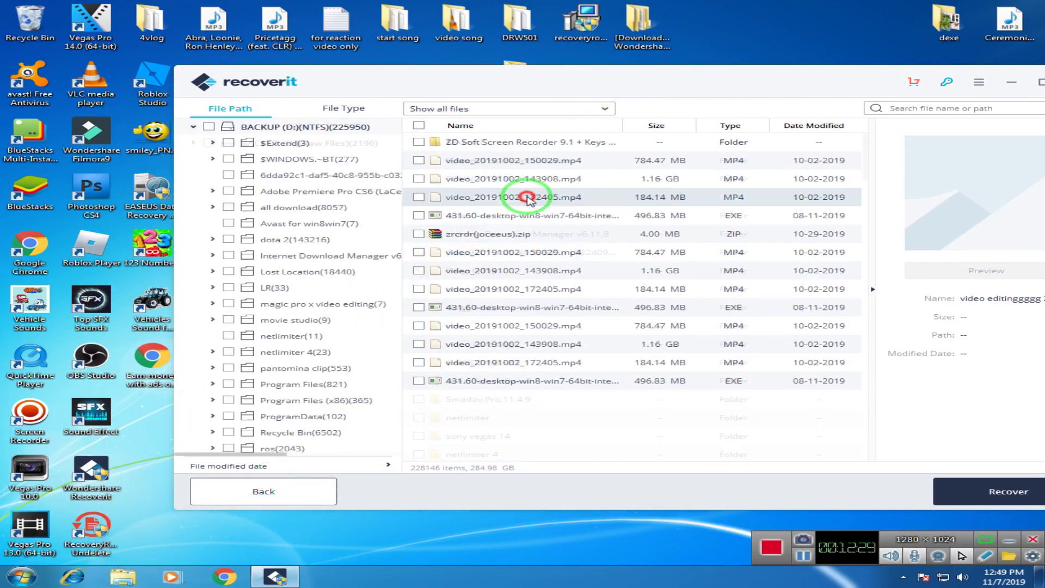
left_click(566, 176)
left_click(579, 159)
left_click(577, 172)
left_click(574, 159)
left_click(570, 183)
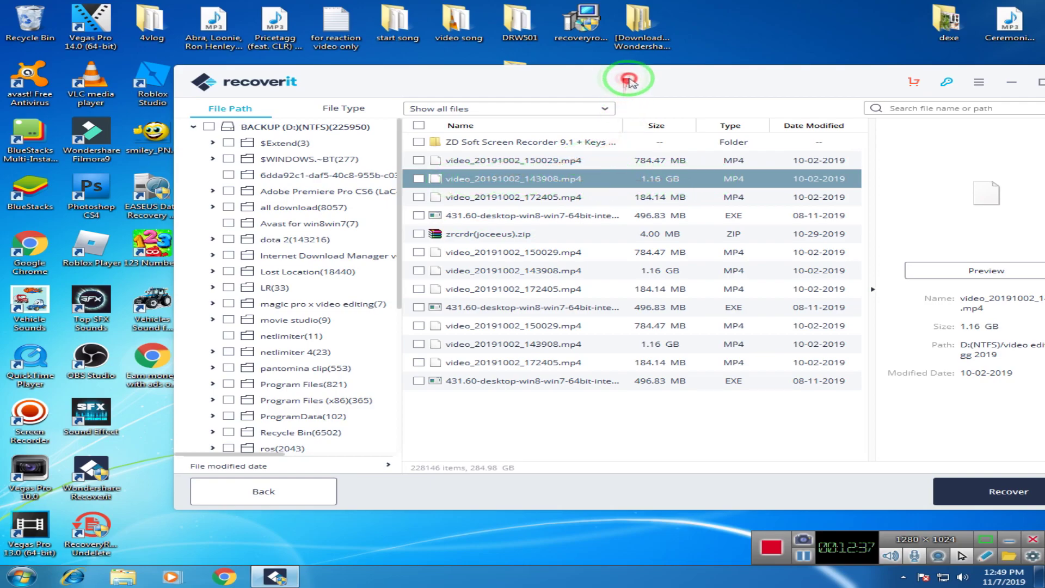
left_click_drag(625, 82, 649, 81)
left_click_drag(450, 86, 419, 93)
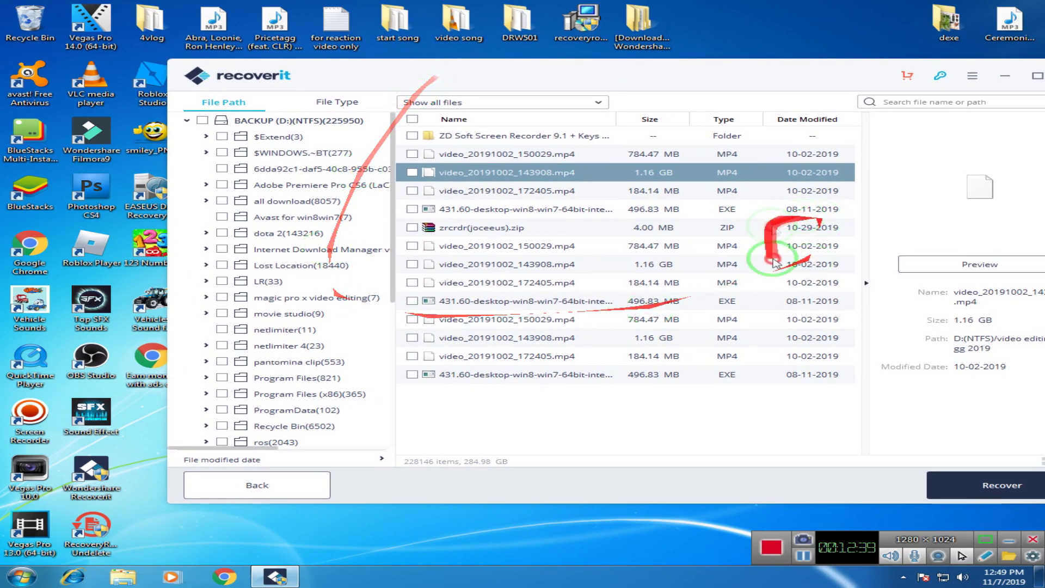
left_click_drag(877, 69, 745, 75)
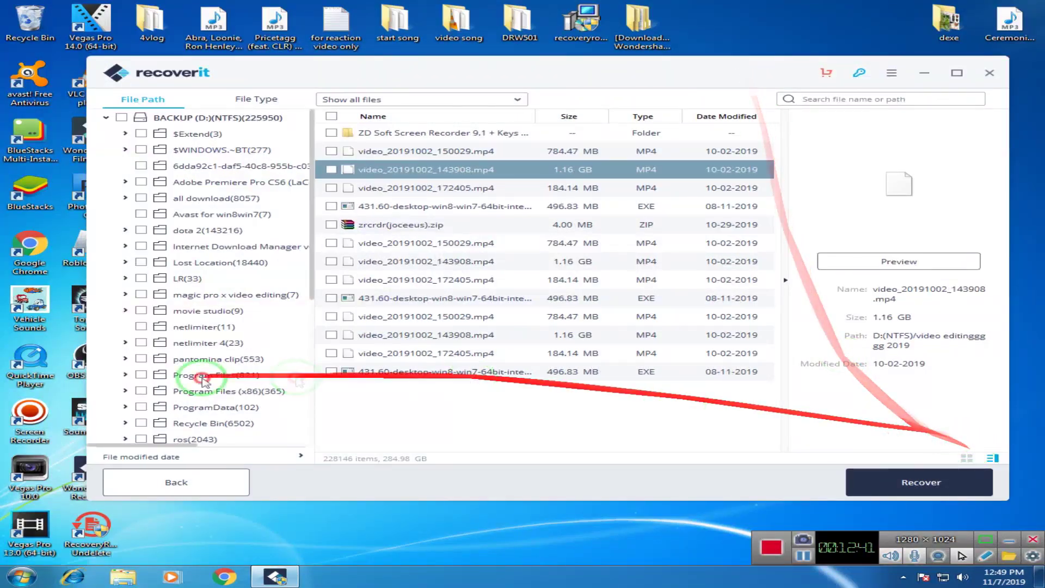
left_click(188, 478)
left_click(596, 314)
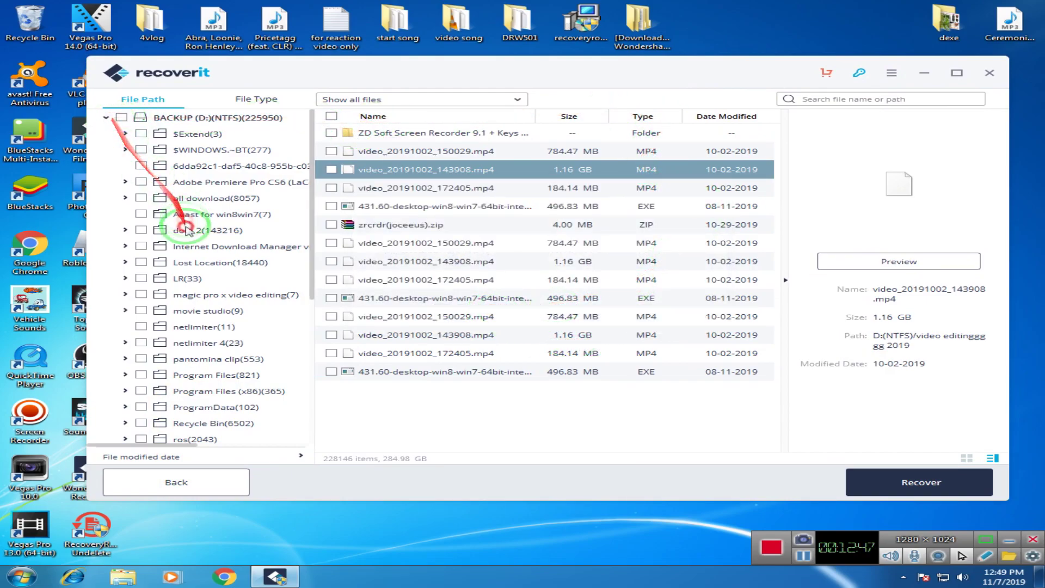
Return to the root of BACKUP (D:)(NTFS) in the scan results and select the video editinggggg 2019 folder
left_click(159, 118)
left_click_drag(427, 68, 581, 55)
left_click_drag(936, 163, 919, 97)
left_click_drag(851, 59, 772, 51)
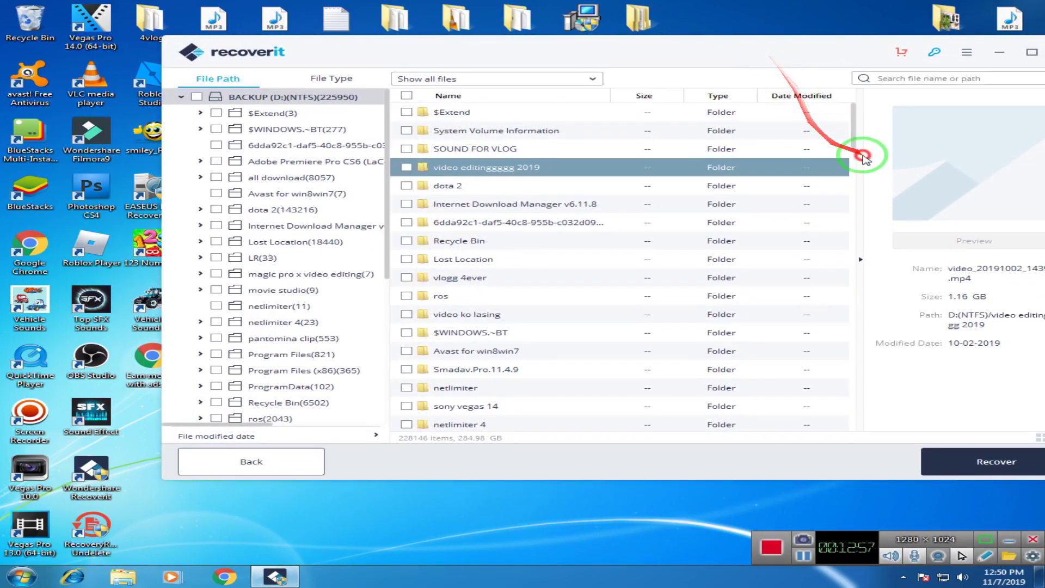
mouse_move(853, 154)
left_mouse_down()
mouse_move(856, 420)
mouse_move(857, 137)
left_mouse_up()
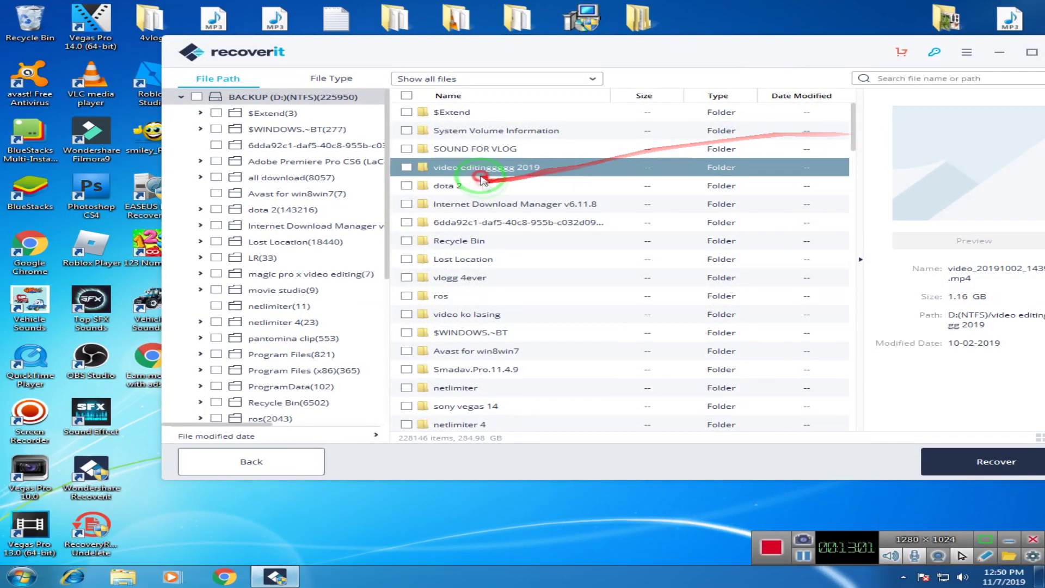
left_click(471, 149)
left_click(475, 166)
Open the BACKUP (D:) drive in Windows Explorer, maximize the window and select the SOUND FOR VLOG folder
left_click_drag(601, 69, 665, 69)
left_click(132, 572)
key("super")
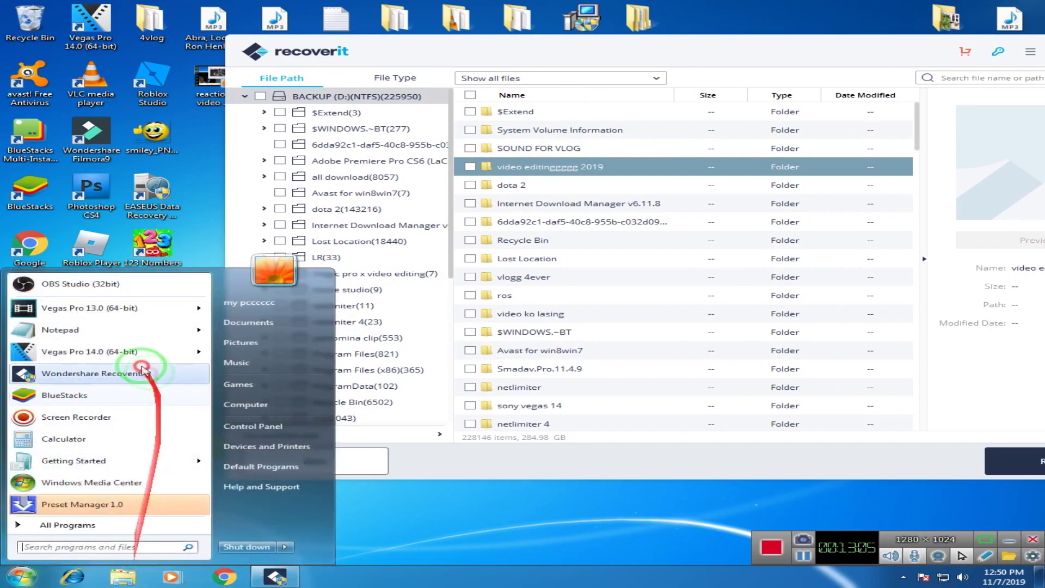
left_click(261, 401)
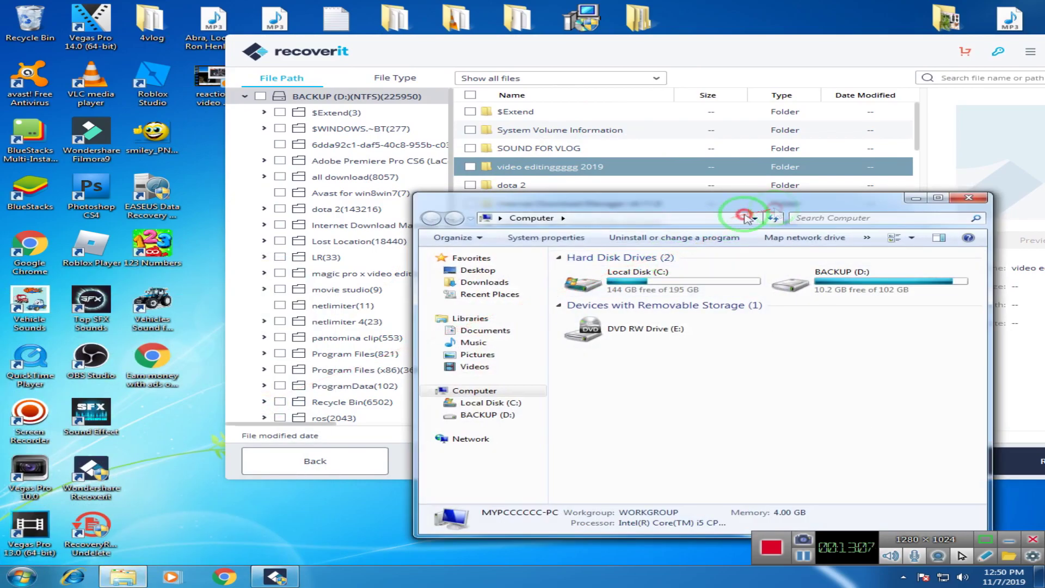
left_click_drag(766, 202, 536, 230)
double_click(626, 304)
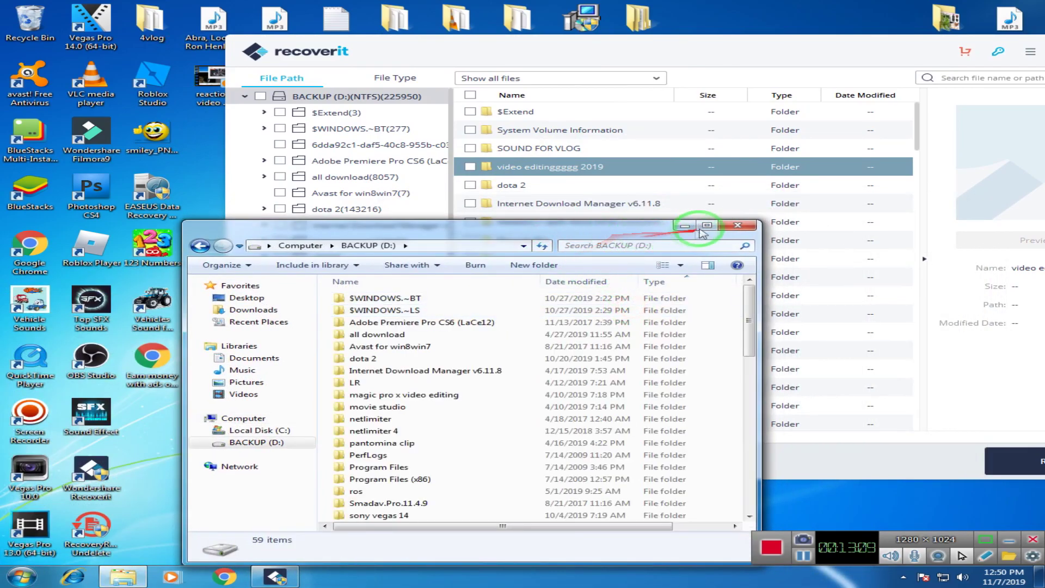
left_click(703, 227)
left_click(215, 315)
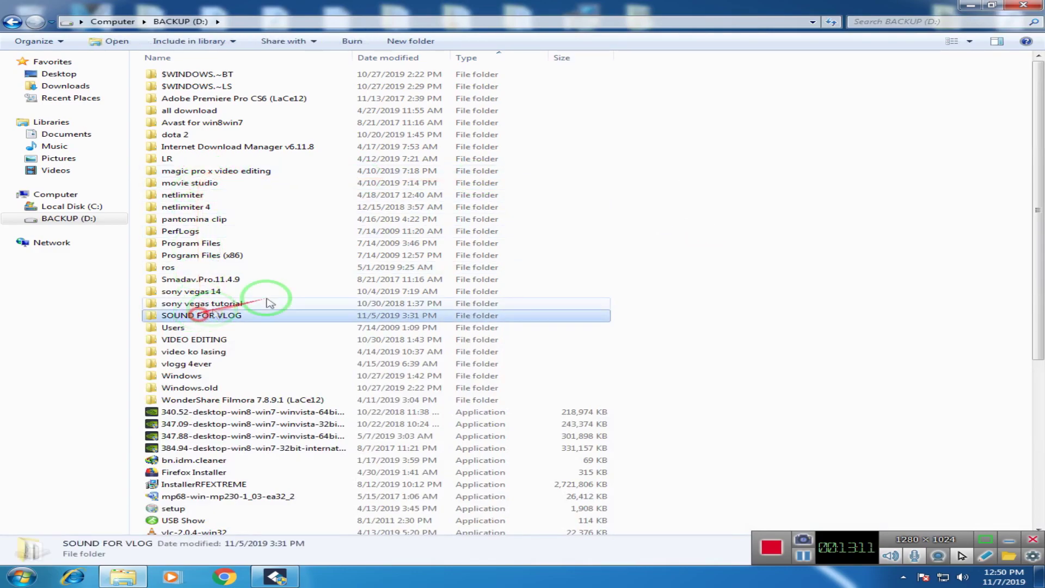
Restore the Explorer window to its smaller size and look through BACKUP (D:) for items whose names start with V
left_click(992, 5)
left_click_drag(552, 183, 640, 239)
left_click(472, 438)
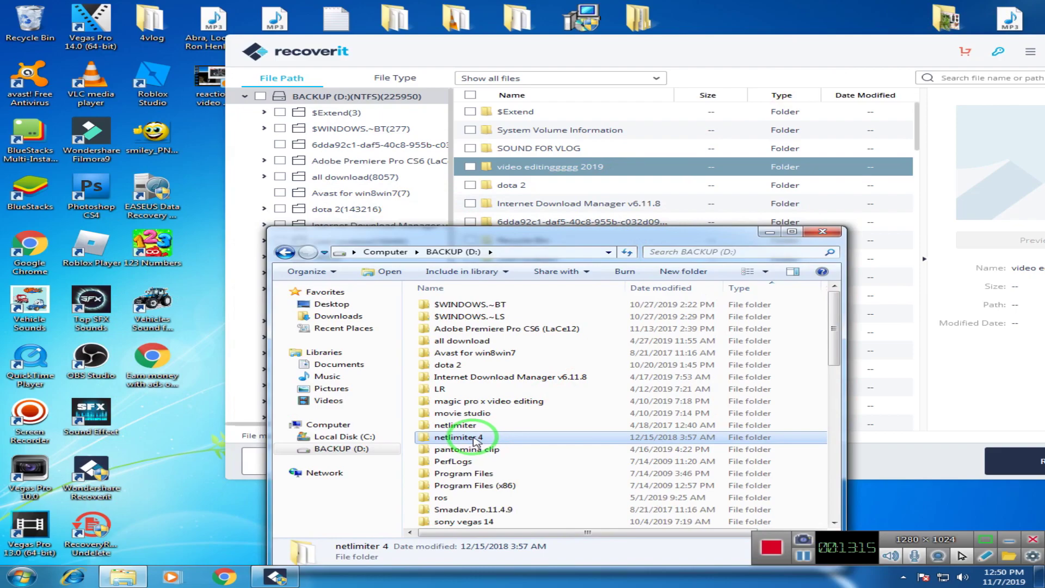
scroll(466, 401, "down", 7)
left_click(479, 325)
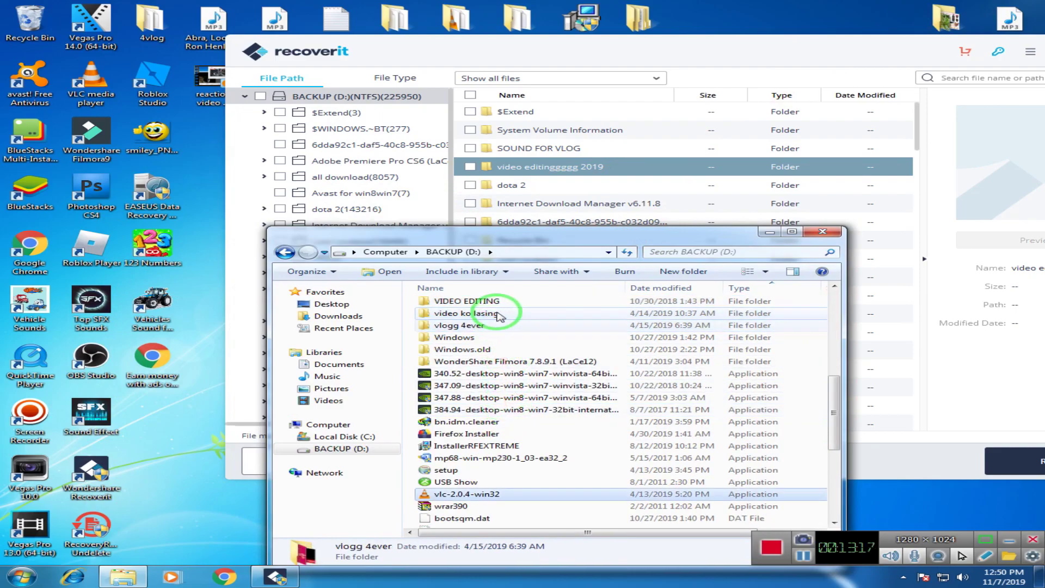
key("v")
key("v")
Compare the video editinggggg 2019 folder in the Recoverit results with the folders listed on BACKUP (D:) in Explorer
left_click(508, 174)
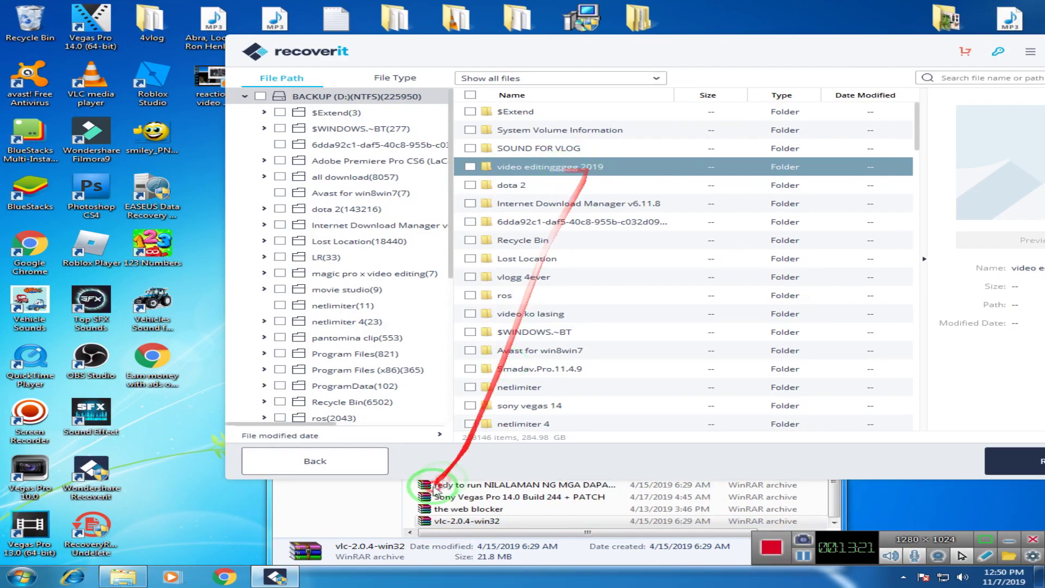
left_click(361, 501)
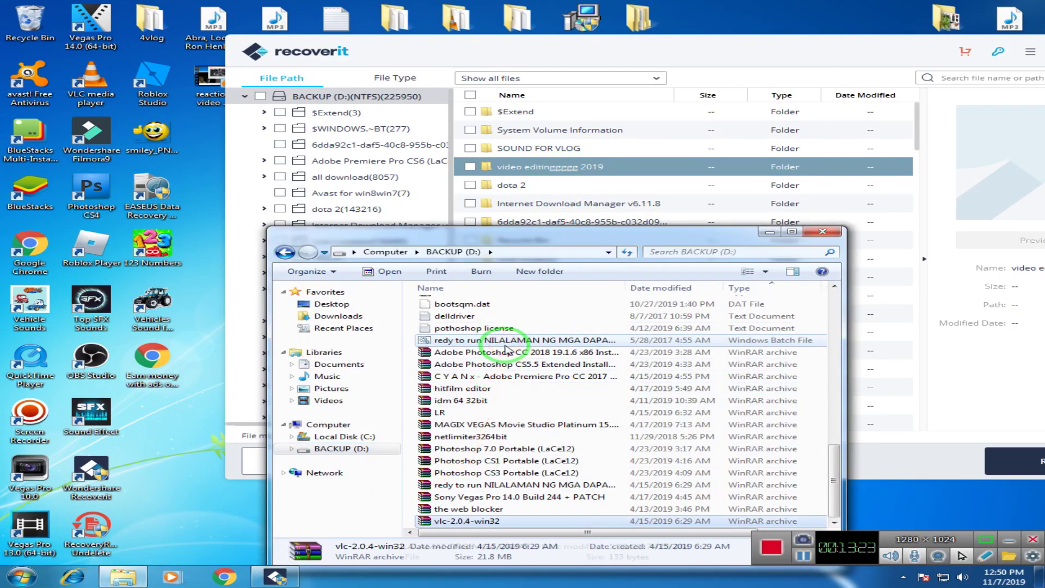
key("v")
left_click_drag(625, 232, 513, 241)
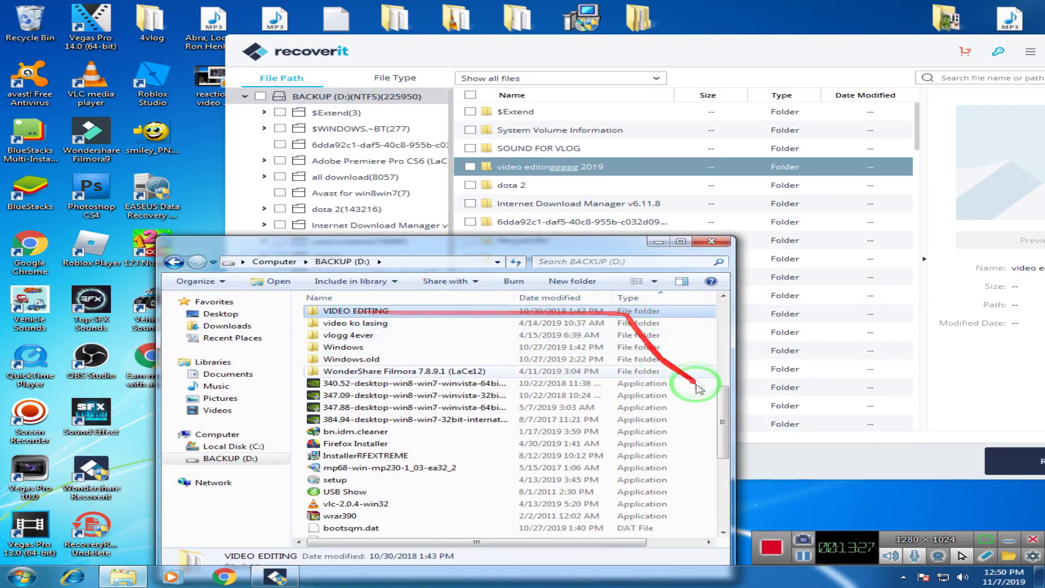
left_click_drag(729, 427, 725, 326)
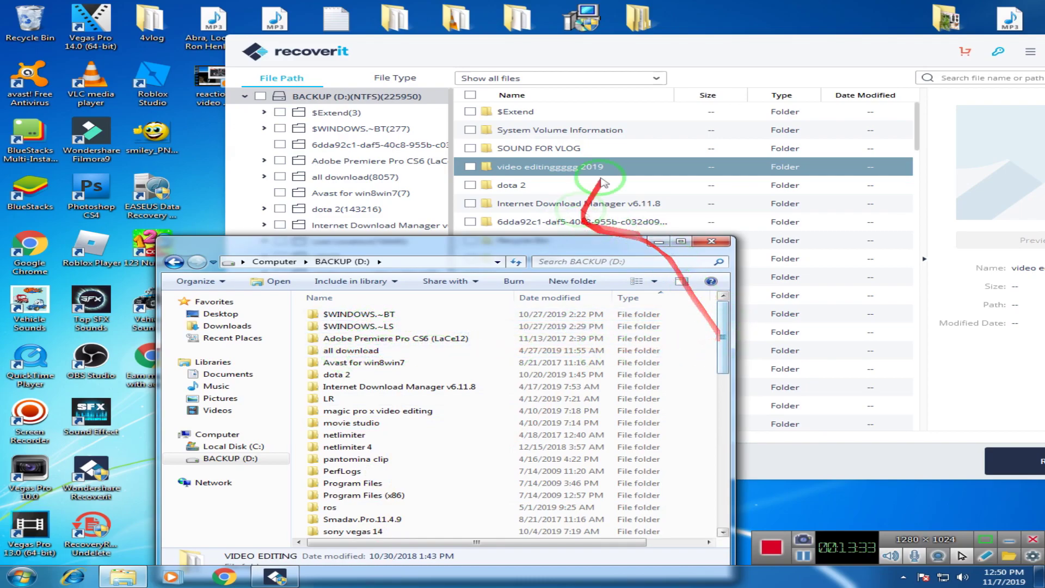
Browse the found folders in Recoverit, from $WINDOWS.~BT up to Lost Location, and select vlogg 4ever
left_click(727, 54)
left_click(532, 324)
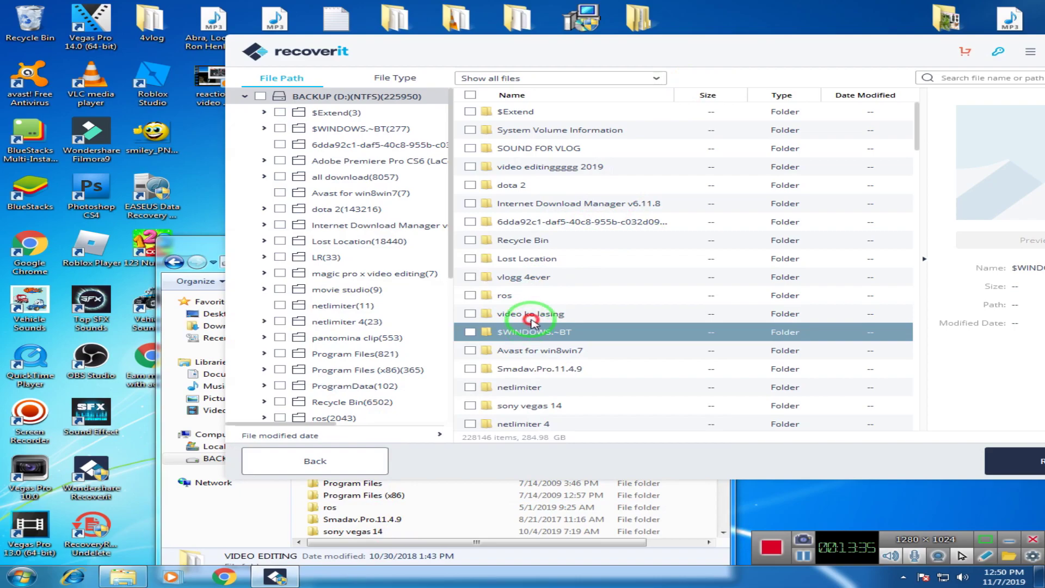
left_click(532, 317)
left_click(509, 295)
left_click(509, 276)
left_click(539, 261)
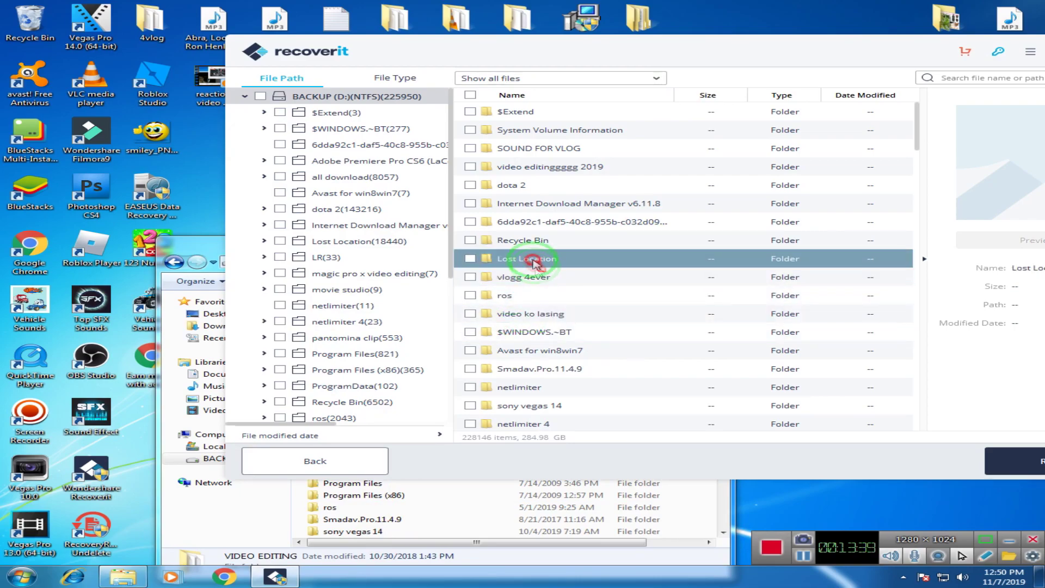
left_click(521, 279)
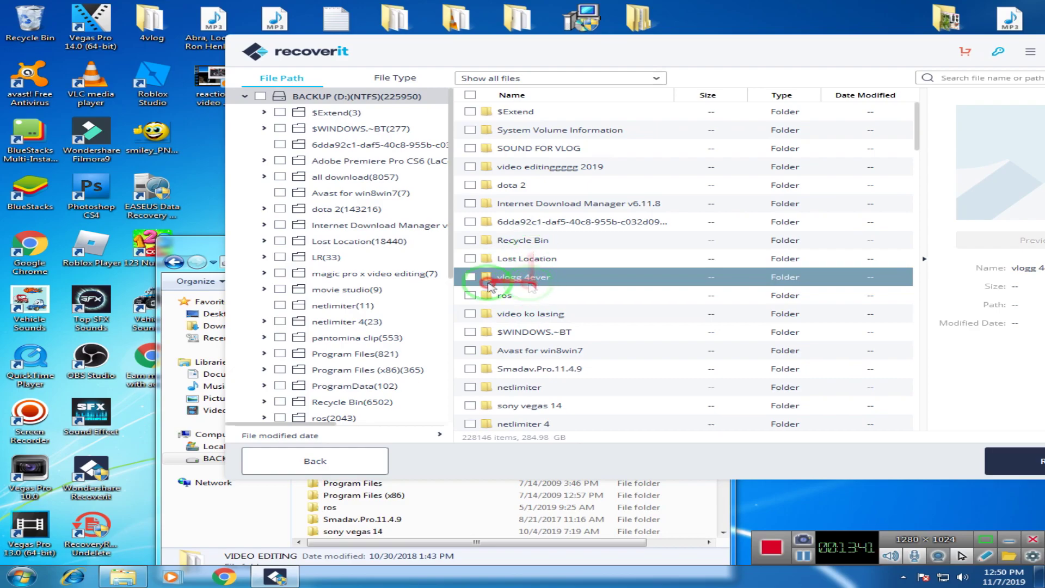
Locate the vlogg 4ever folder on BACKUP (D:) in Explorer and place the window below the matching Recoverit entry for comparison
left_click(195, 254)
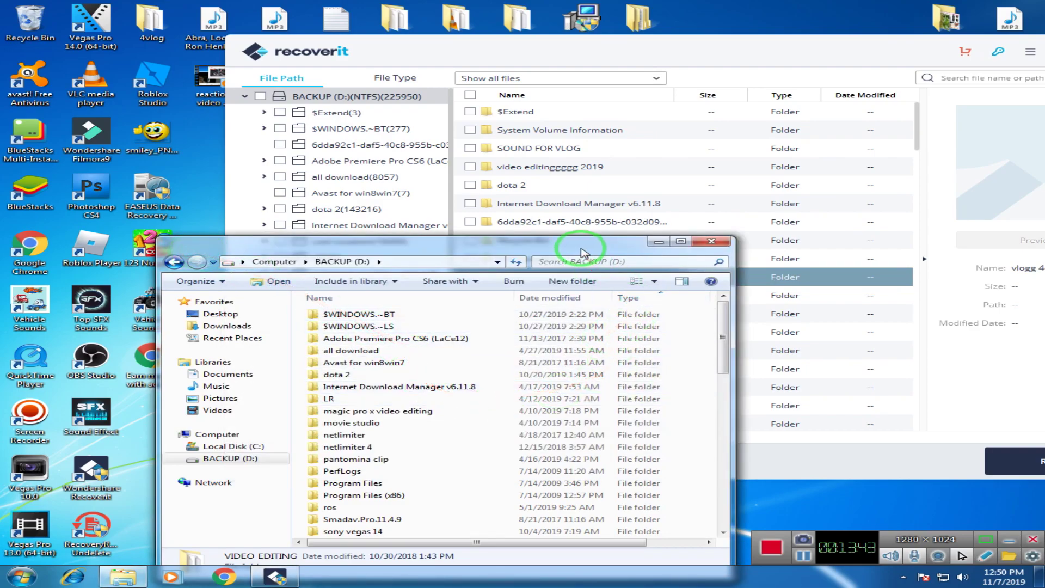
left_click_drag(583, 253, 601, 170)
left_click(382, 413)
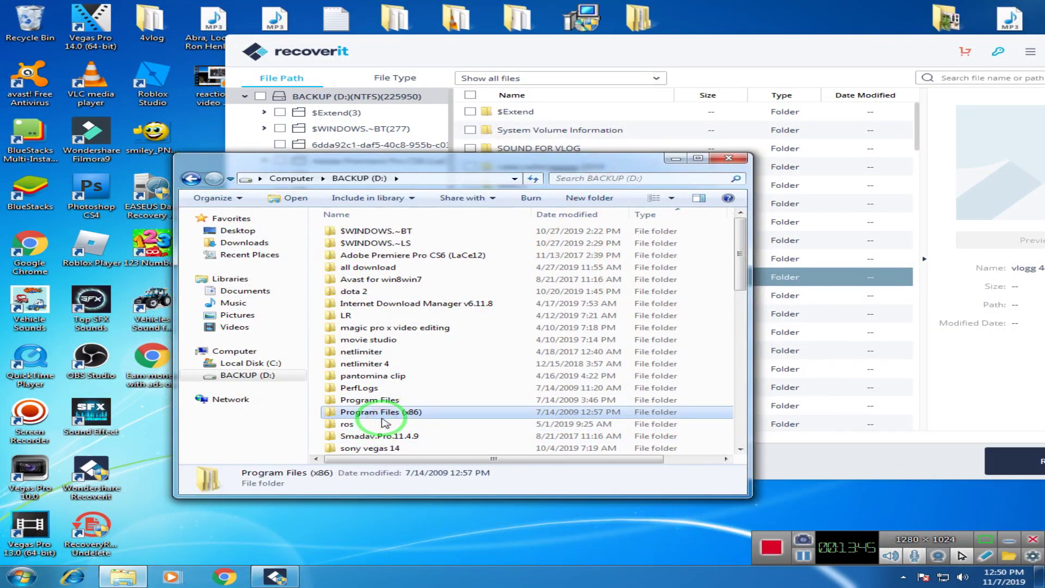
scroll(408, 401, "down", 5)
key("v")
key("v")
left_click(381, 253)
left_click_drag(539, 159, 673, 328)
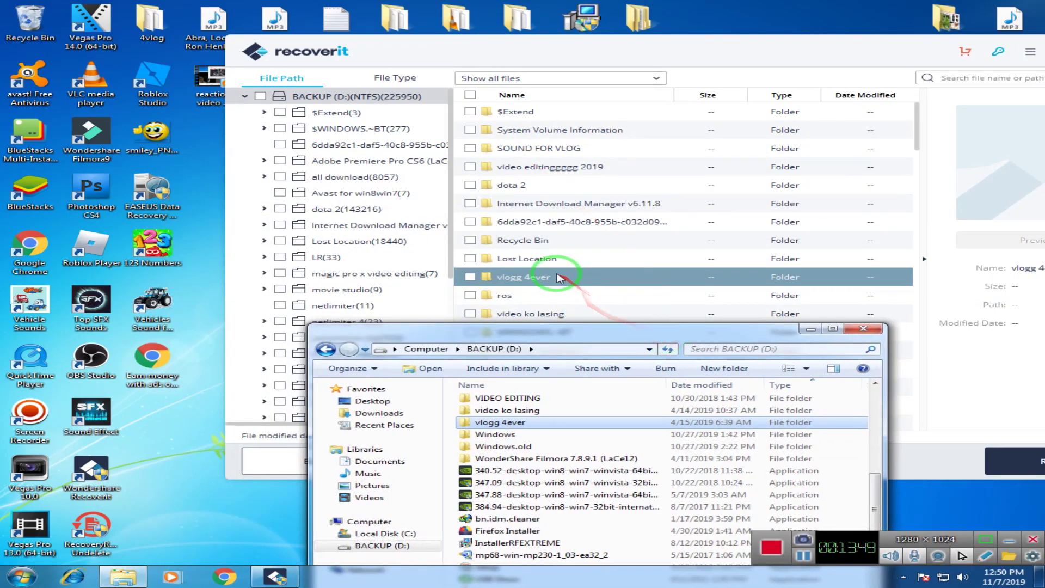
Open the vlogg 4ever folder both on BACKUP (D:) in Explorer and in the Recoverit results to compare their contents
double_click(507, 422)
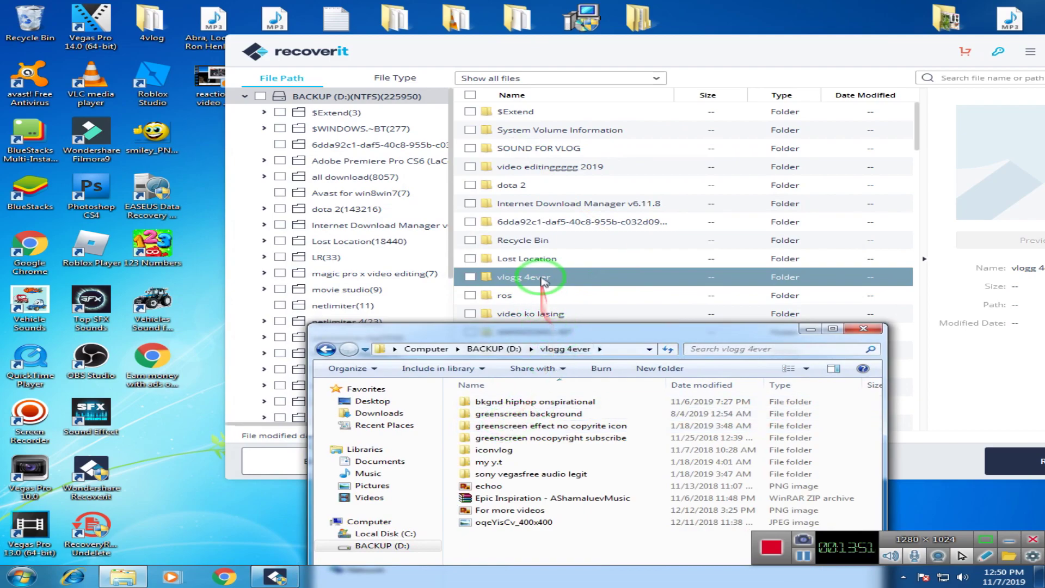
double_click(542, 279)
left_click(560, 284)
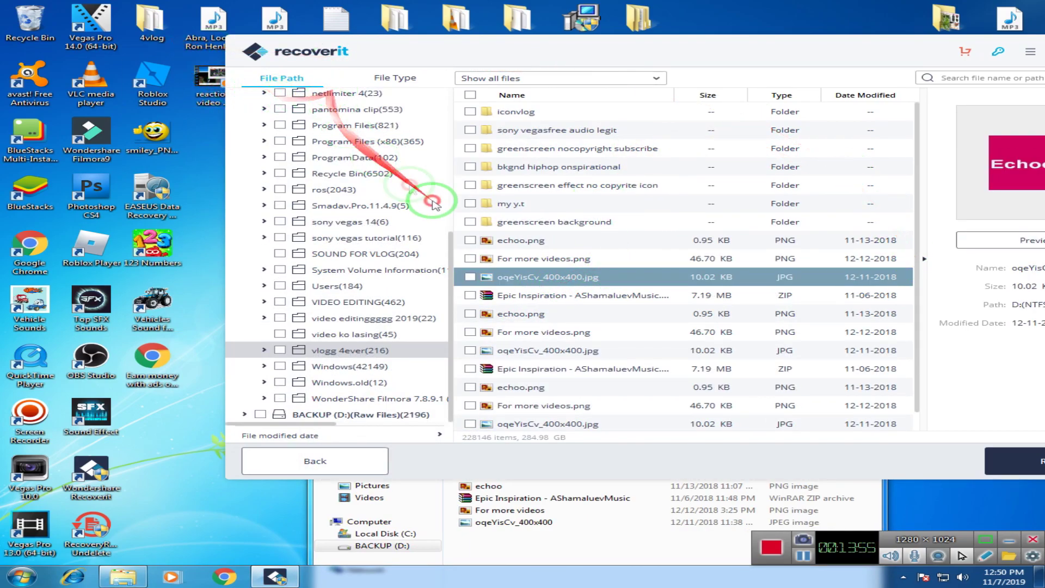
Return to the root of BACKUP (D:) in the Recoverit results and open the video editinggggg 2019 folder
left_click_drag(452, 277, 483, 103)
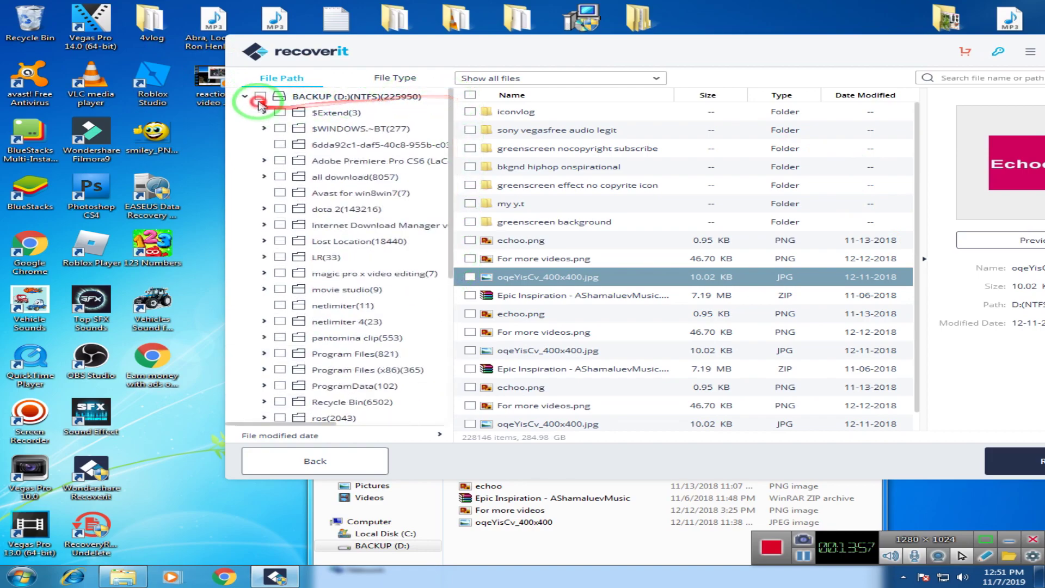
left_click(299, 98)
double_click(544, 165)
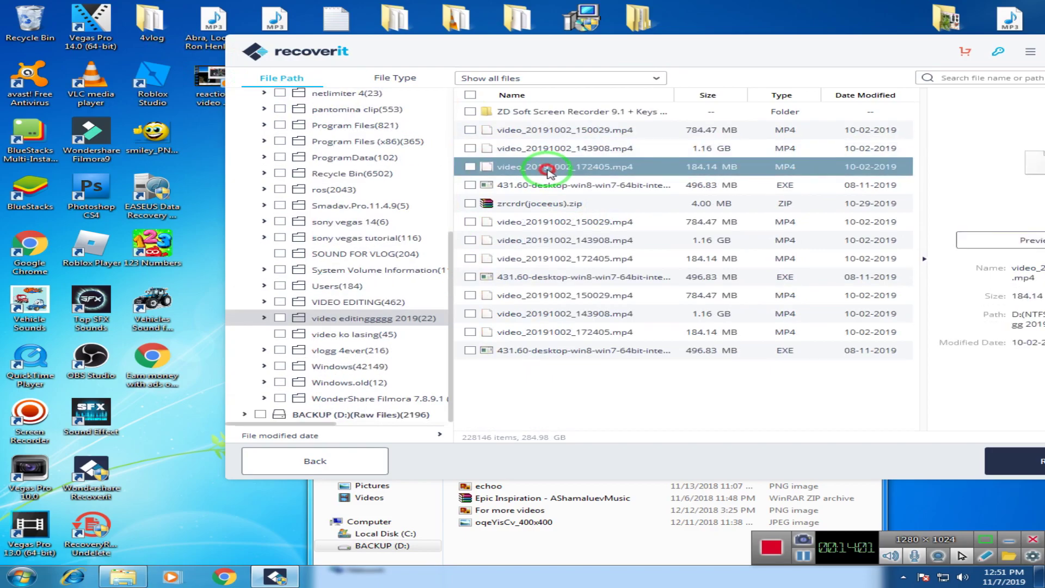
left_click_drag(734, 43, 694, 43)
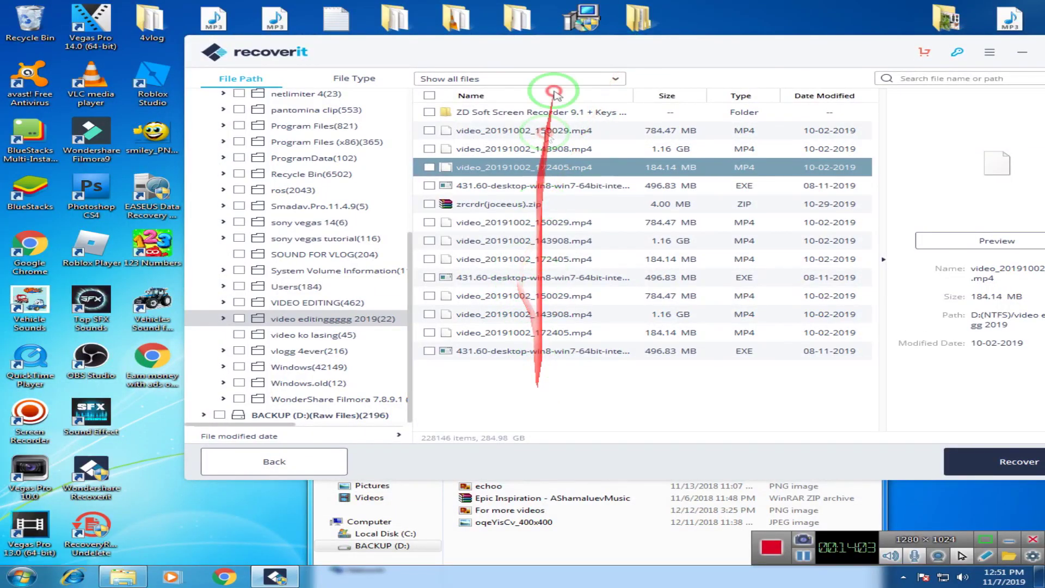
Go back to the BACKUP (D:) folder listing in Explorer and place its window below the Recoverit file list for comparison
left_click(580, 543)
left_click_drag(599, 359, 490, 229)
left_click(311, 331)
left_click_drag(779, 349, 808, 298)
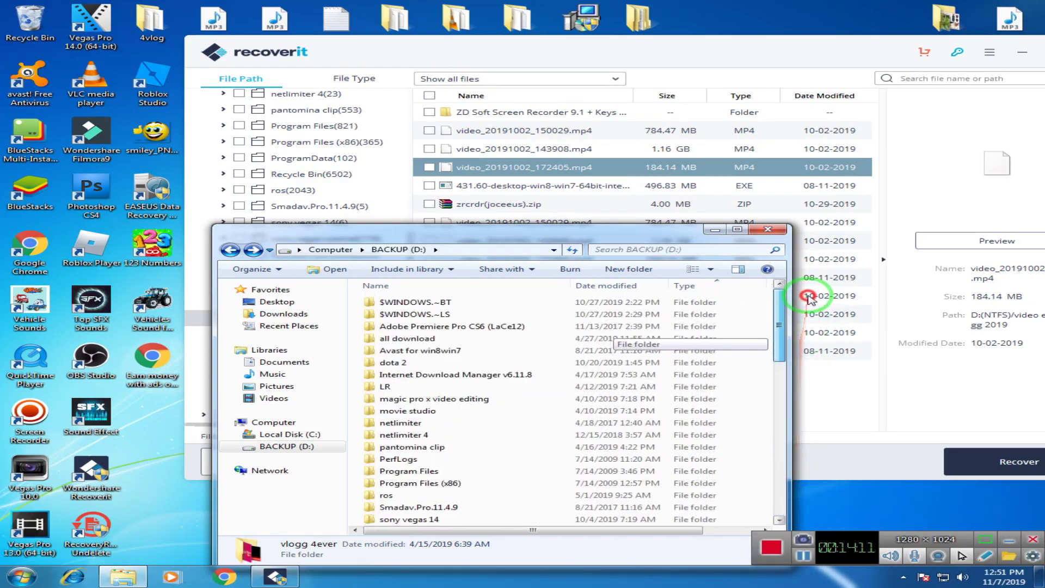
left_click_drag(663, 238, 773, 356)
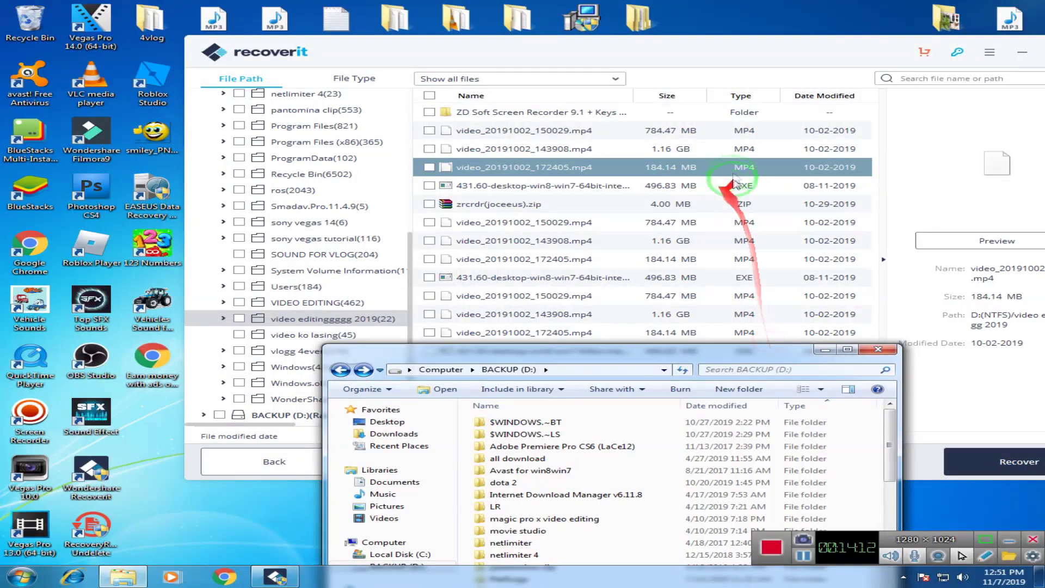
Mark the 1.16 GB file video_20191002_143908.mp4 for recovery and reposition the Recoverit window so its recovery controls are fully accessible
left_click(676, 149)
left_click(429, 148)
left_click_drag(705, 51, 622, 110)
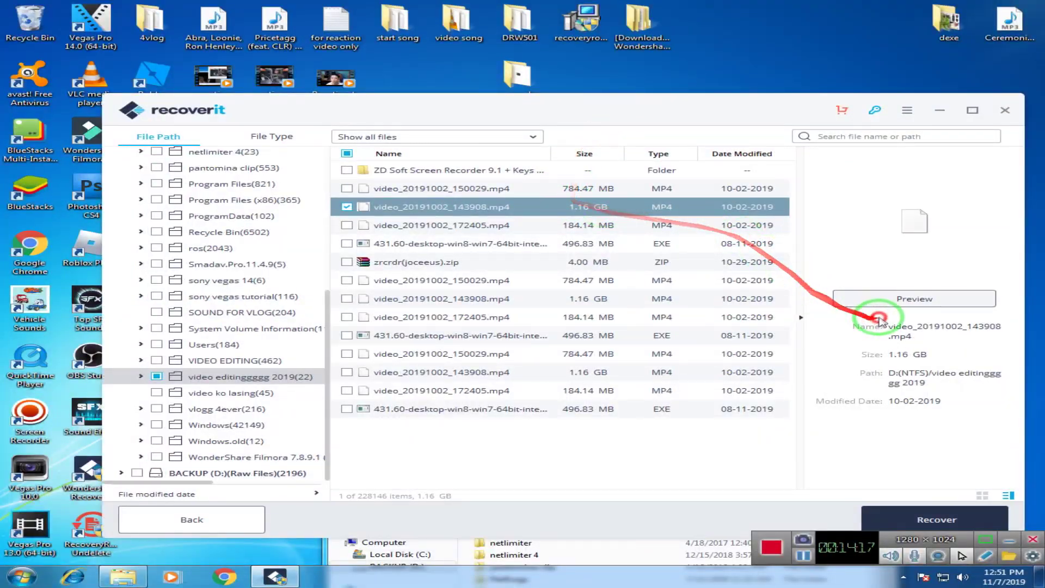
left_click_drag(789, 113, 717, 54)
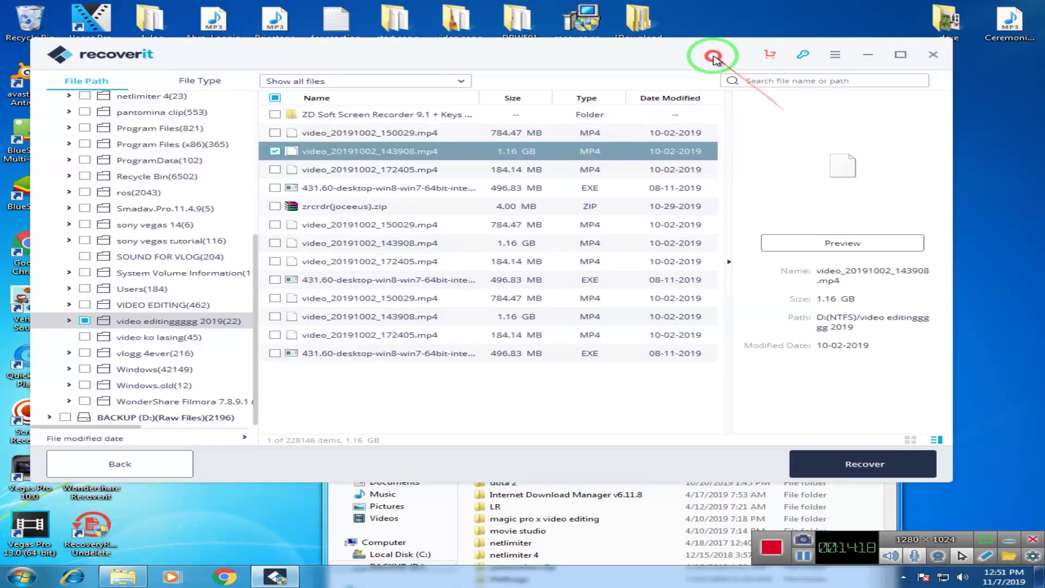
Start recovering the marked video and select C:[Local Disk] as the save location
left_click(864, 464)
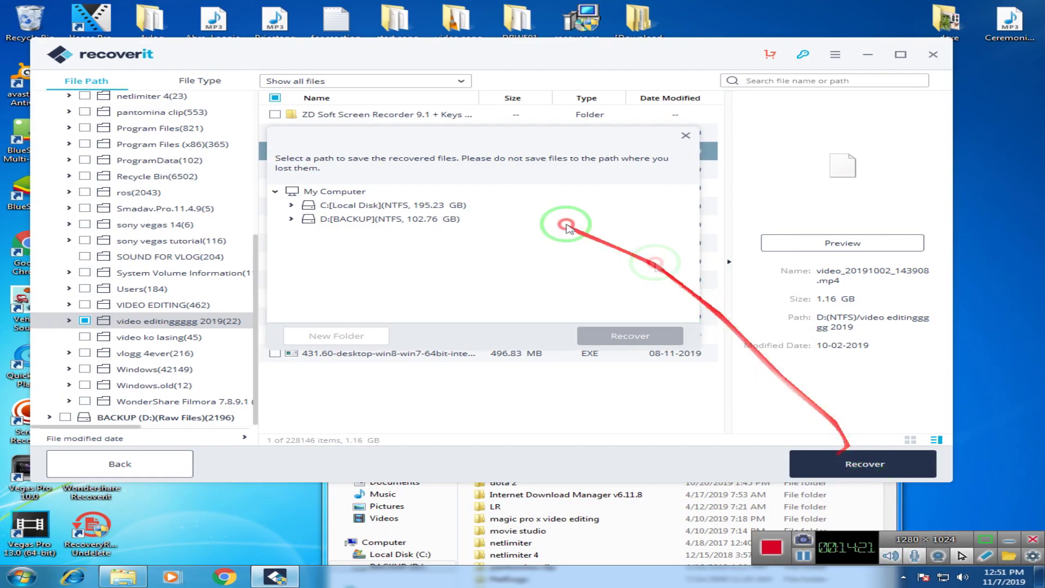
left_click(292, 206)
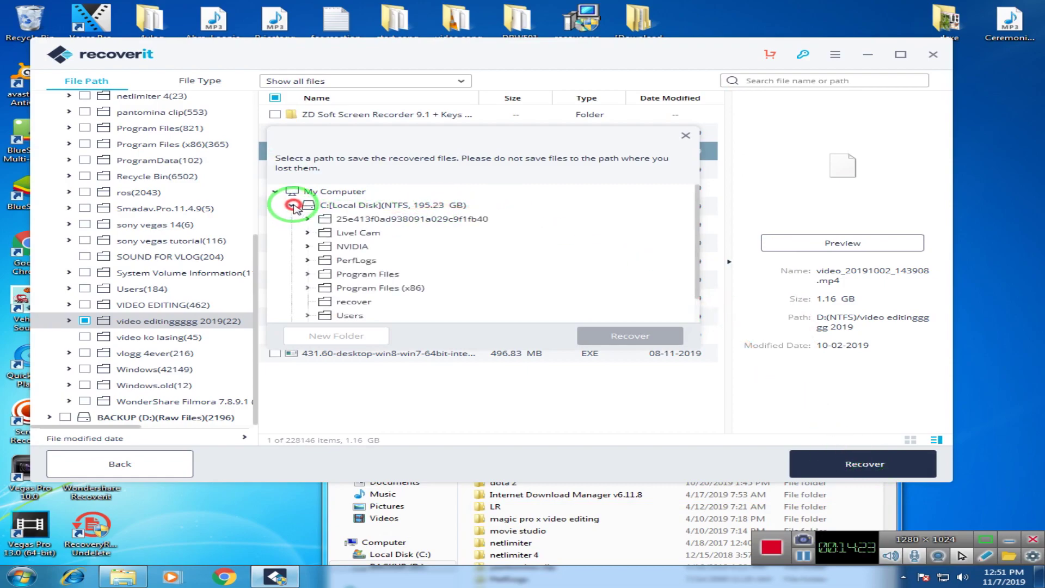
left_click(292, 206)
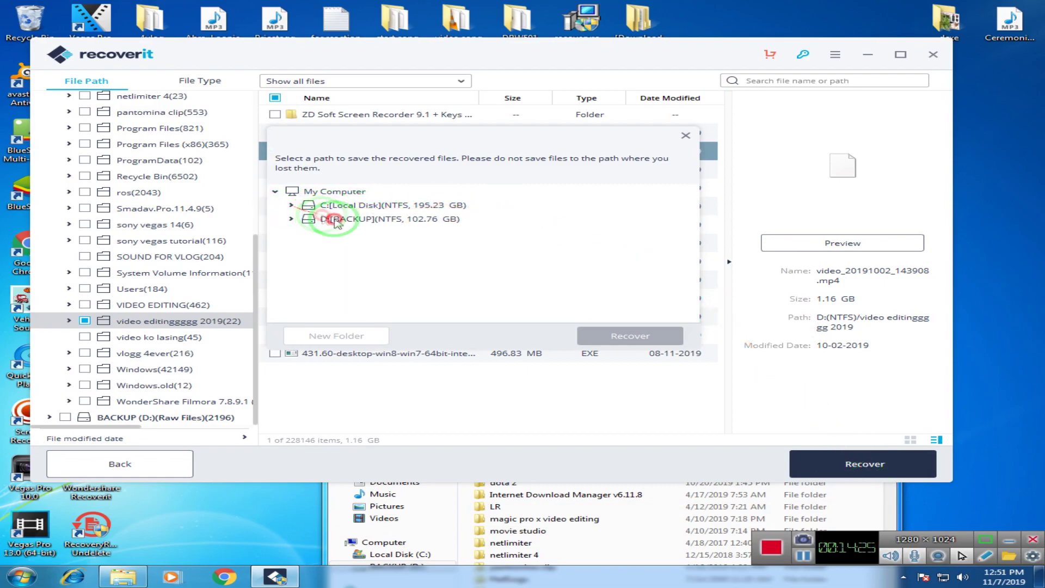
left_click(401, 206)
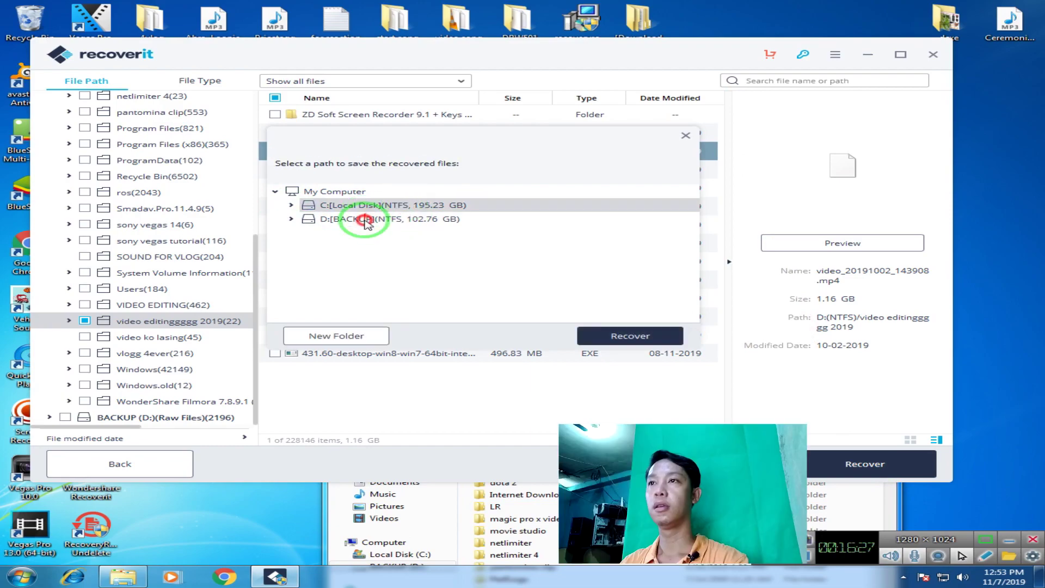
Create a folder named sample recover on C:[Local Disk] and recover the marked video into it
left_click_drag(559, 137, 599, 146)
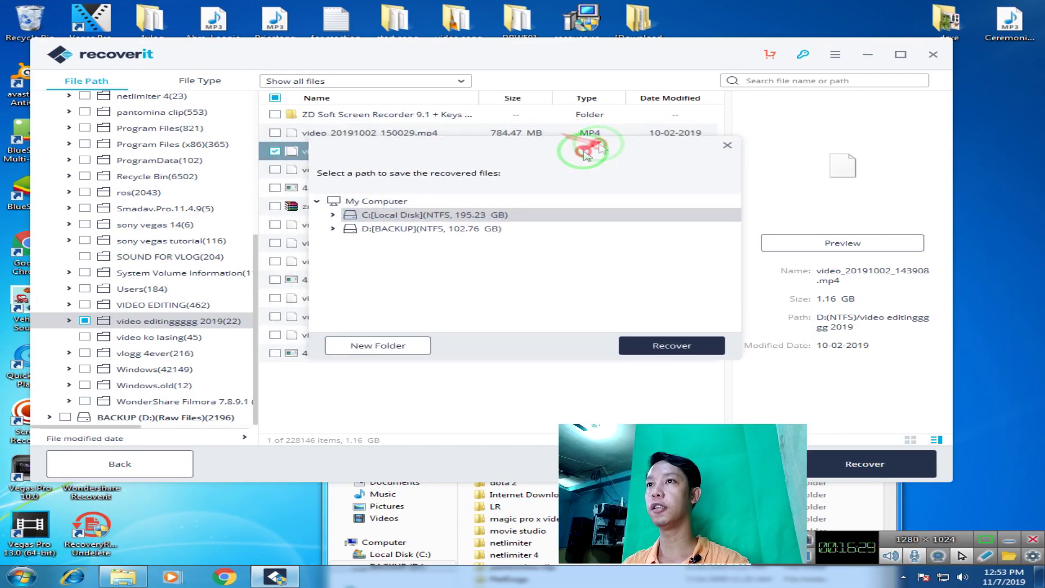
left_click(333, 215)
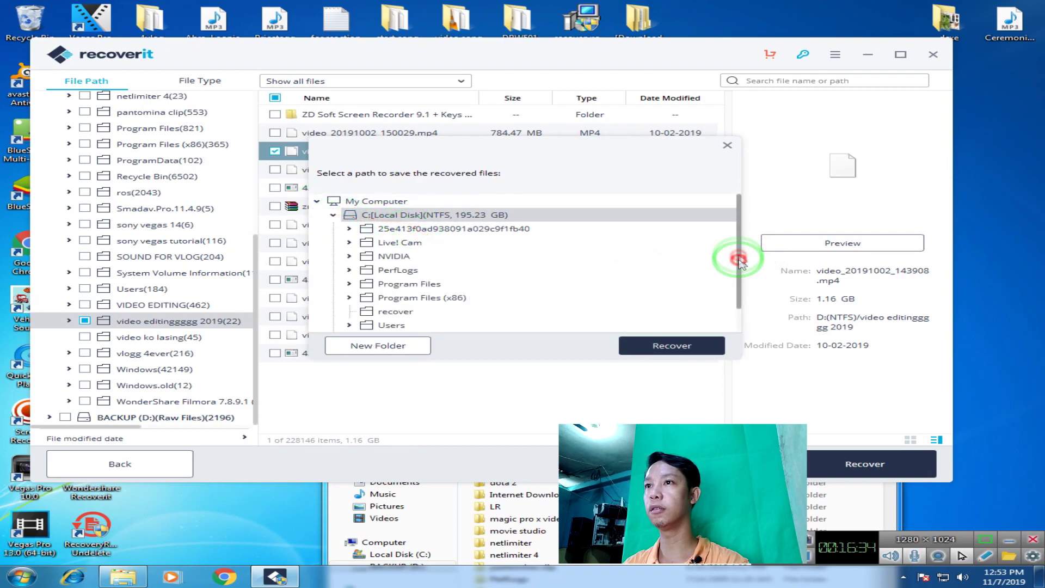
scroll(738, 256, "down", 1)
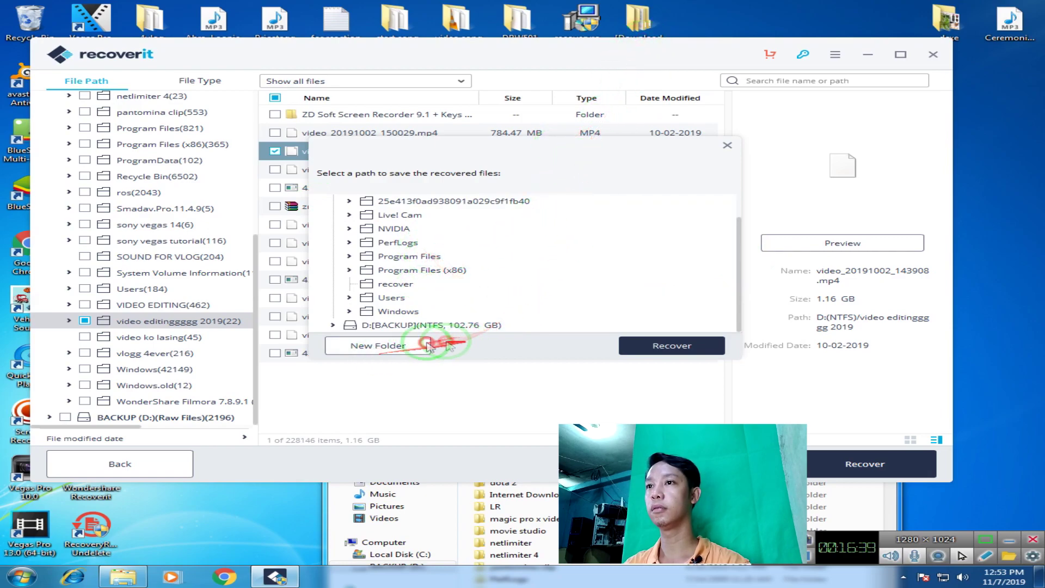
left_click(389, 347)
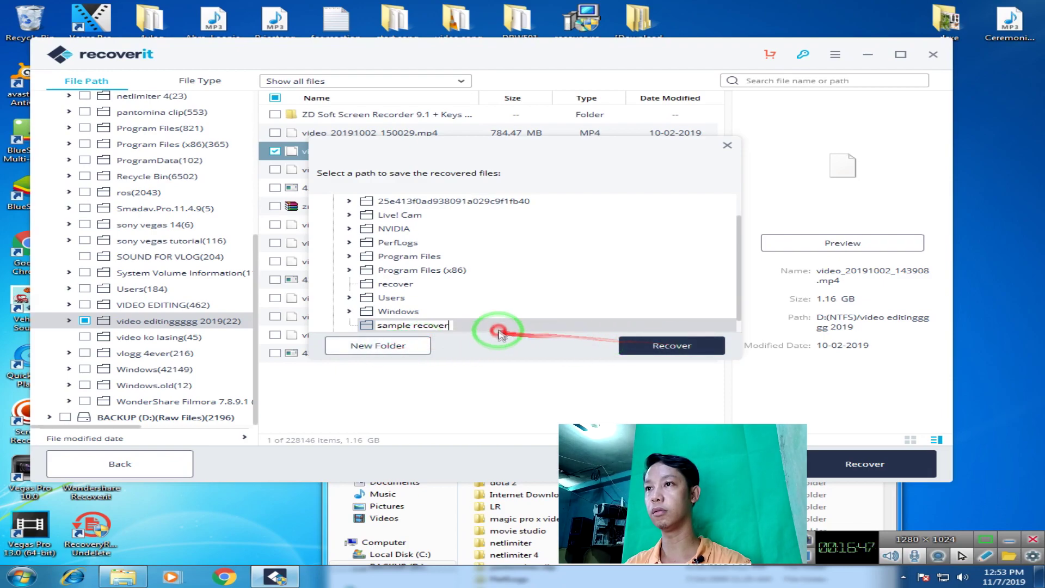
mouse_move(409, 316)
left_mouse_down()
mouse_move(426, 354)
mouse_move(426, 327)
left_mouse_up()
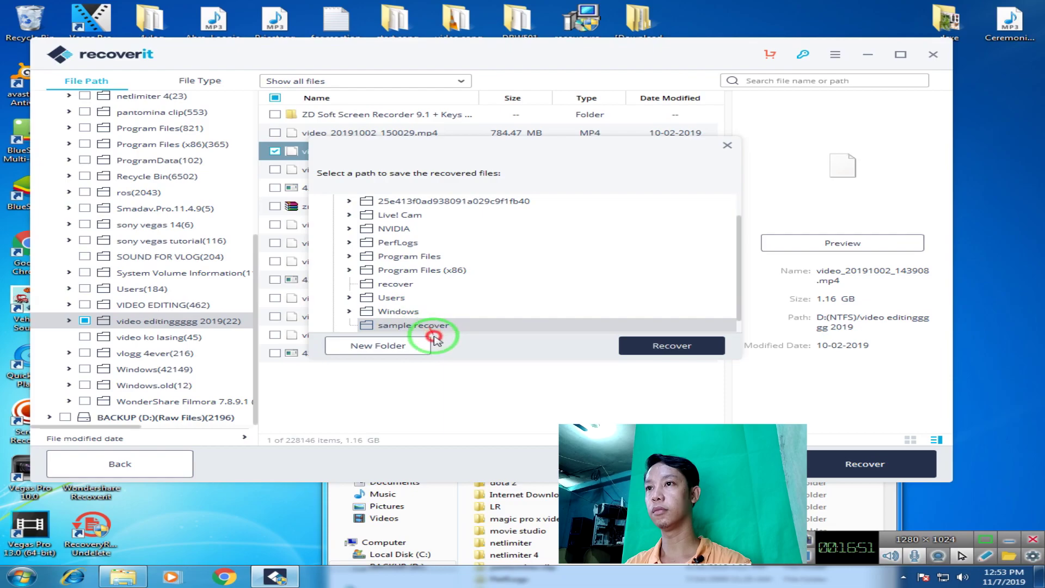
left_click(675, 345)
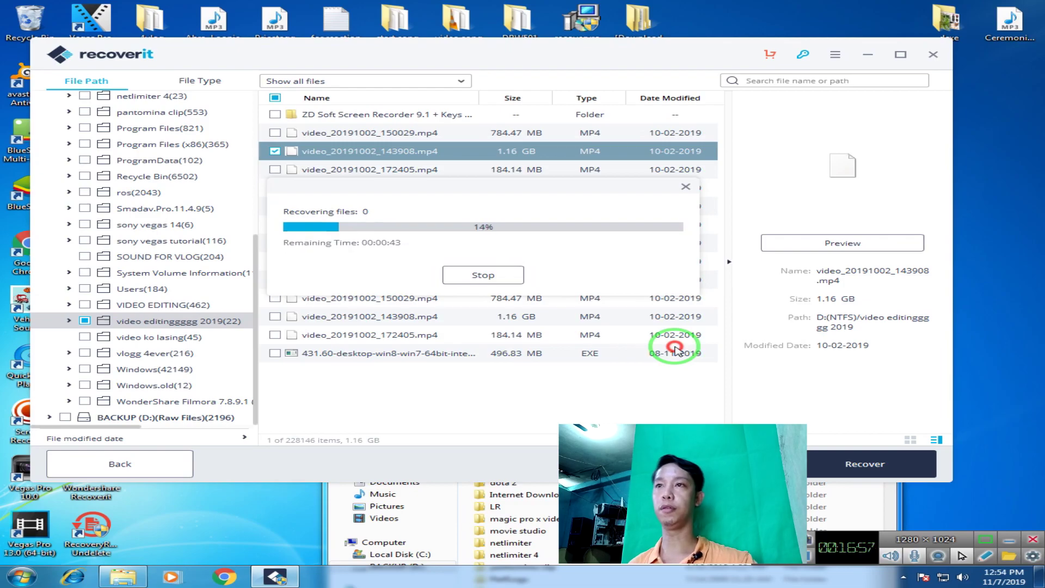
mouse_move(675, 348)
left_mouse_down()
mouse_move(493, 218)
mouse_move(346, 243)
mouse_move(433, 243)
mouse_move(427, 272)
mouse_move(367, 252)
left_mouse_up()
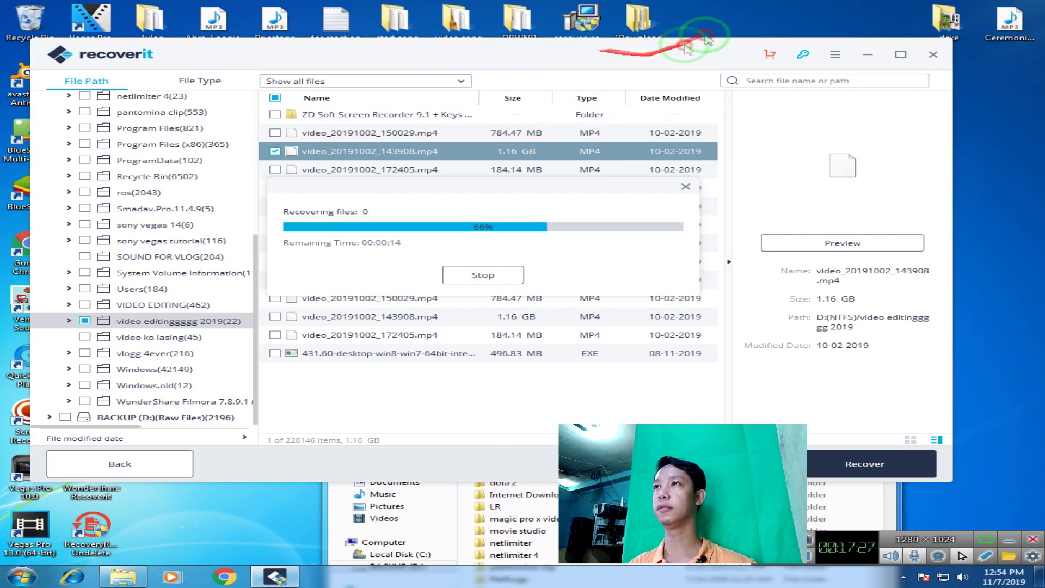
right_click(747, 5)
left_click(780, 38)
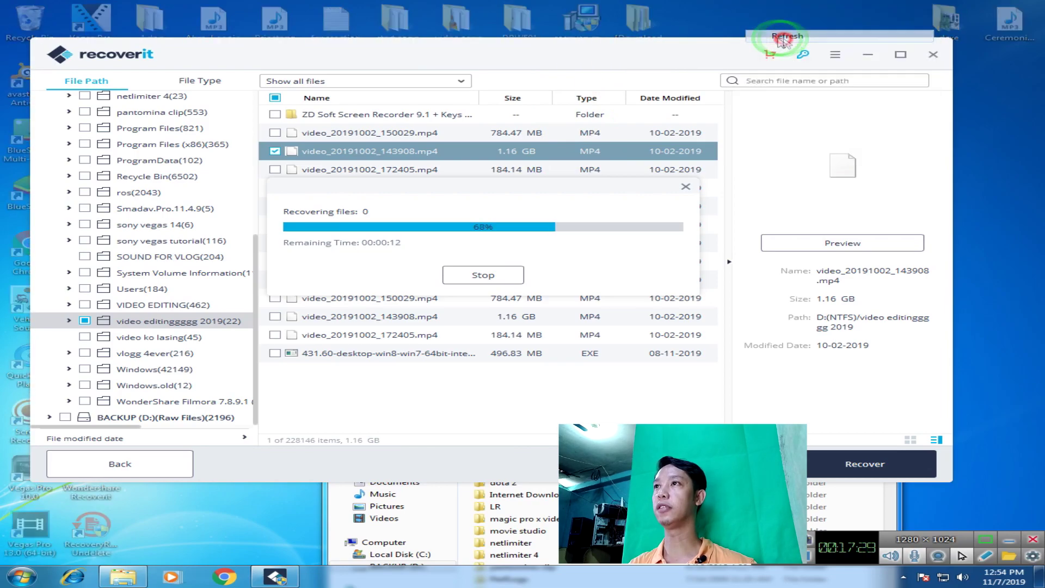
right_click(720, 8)
mouse_move(687, 41)
left_mouse_down()
mouse_move(644, 158)
mouse_move(555, 247)
mouse_move(536, 169)
mouse_move(351, 146)
mouse_move(256, 79)
mouse_move(550, 58)
mouse_move(546, 236)
mouse_move(522, 256)
mouse_move(664, 257)
mouse_move(676, 42)
mouse_move(655, 107)
mouse_move(500, 238)
left_mouse_up()
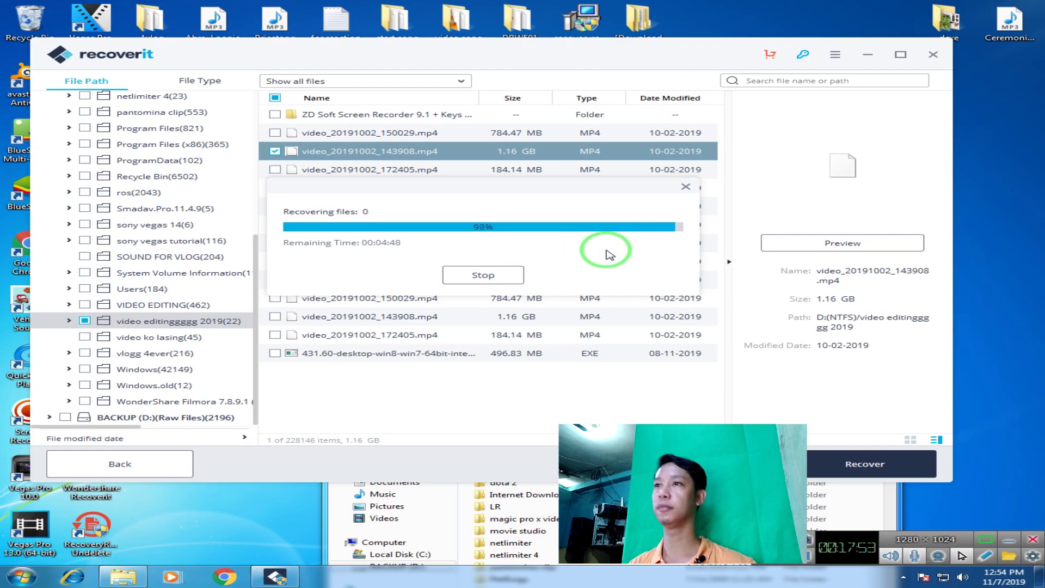
Open the recovered video editinggggg 2019 folder inside D(NTFS) in the recovery output
mouse_move(536, 257)
left_mouse_down()
mouse_move(485, 163)
mouse_move(601, 81)
left_mouse_up()
double_click(599, 80)
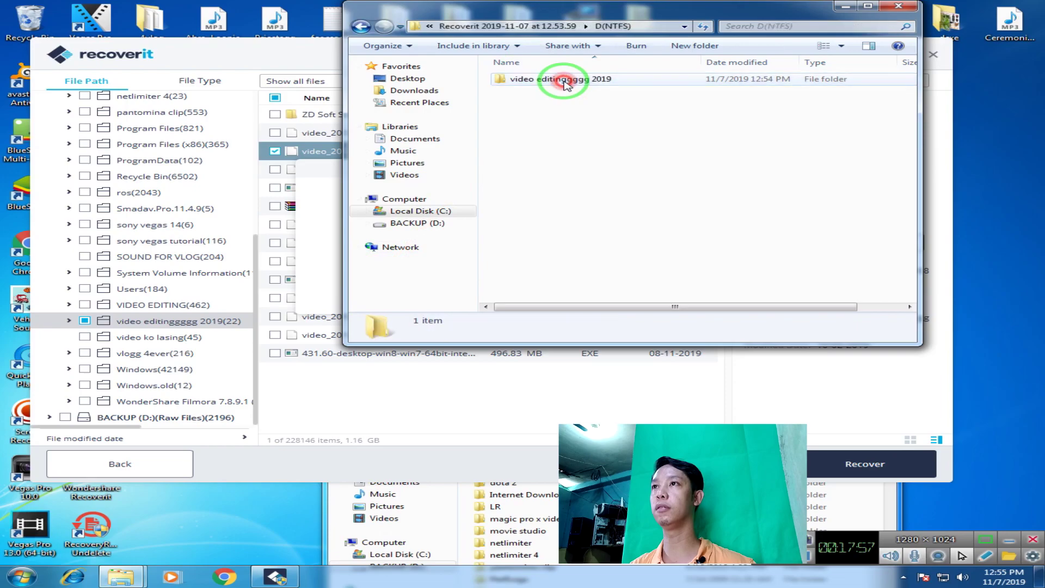
left_click(623, 81)
double_click(623, 80)
left_click(544, 94)
right_click(547, 95)
mouse_move(547, 95)
left_mouse_down()
mouse_move(804, 105)
mouse_move(660, 65)
mouse_move(426, 70)
left_mouse_up()
left_click(361, 26)
double_click(525, 80)
Move the recovered video_20191002_143908 file from the video editinggggg 2019 folder to the desktop
left_click(538, 85)
right_click(538, 80)
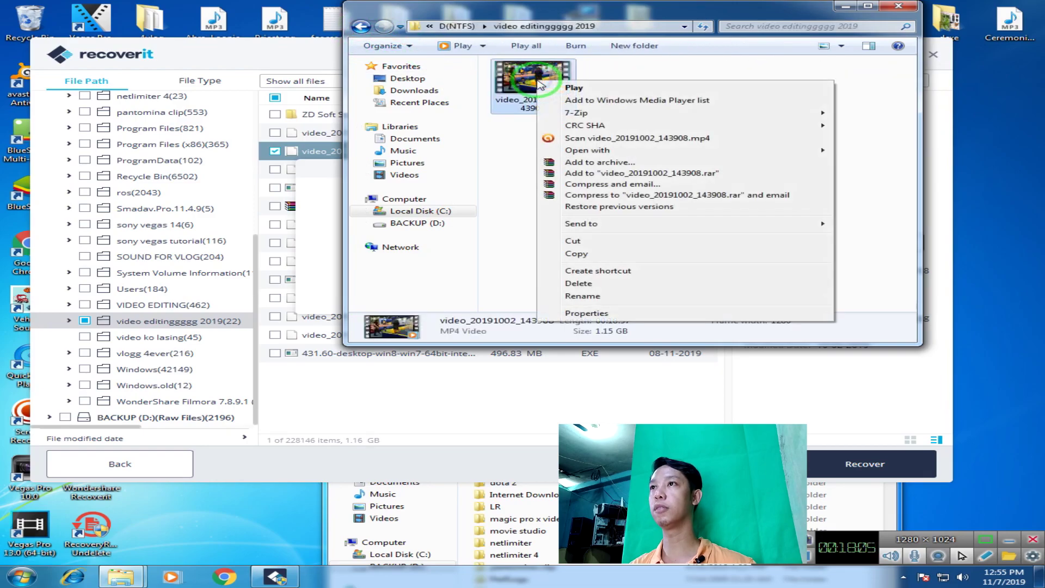
left_click(597, 241)
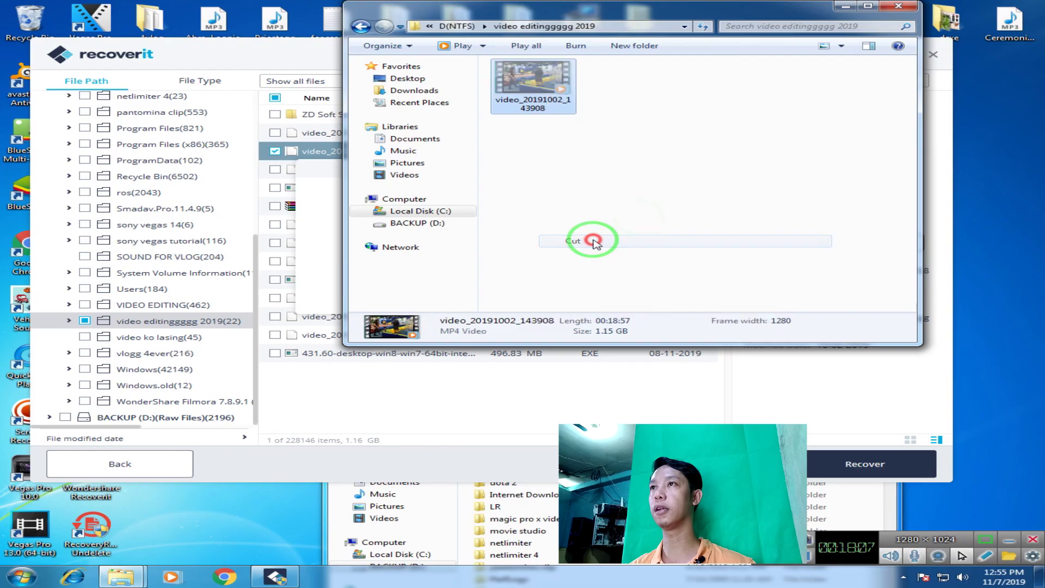
left_click(845, 5)
mouse_move(851, 28)
left_mouse_down()
mouse_move(708, 57)
mouse_move(708, 280)
left_mouse_up()
left_click(484, 294)
right_click(709, 107)
left_click(768, 159)
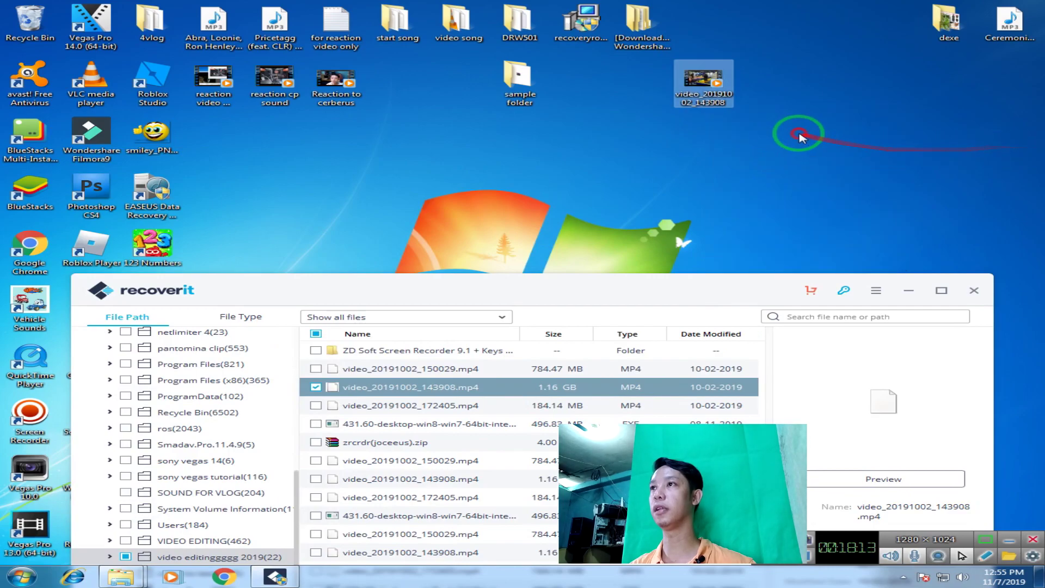
Play the recovered video_20191002_143908 from the desktop, skip through several points of it, and close the player
right_click(705, 82)
left_click(746, 93)
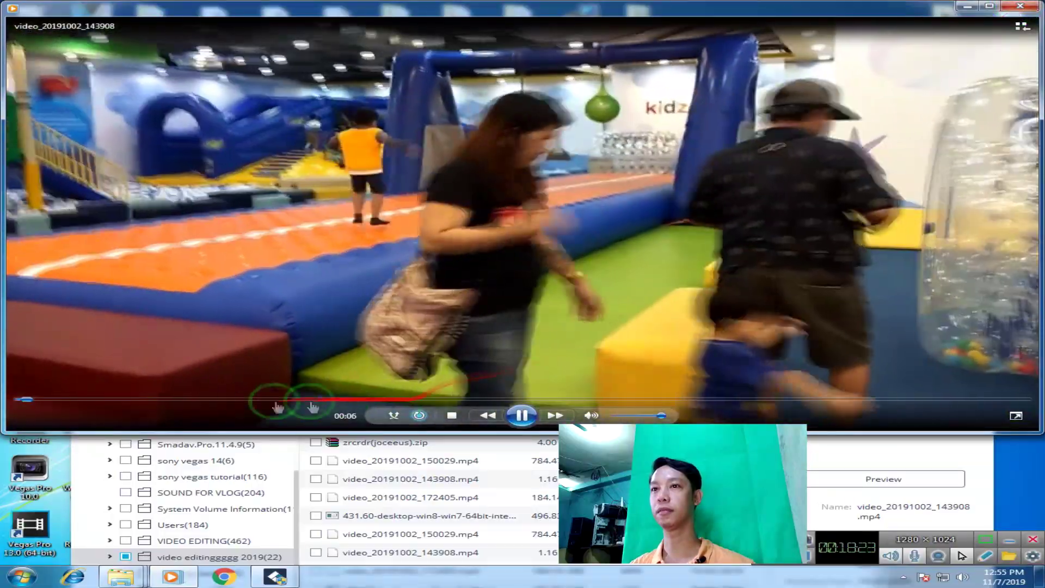
left_click(214, 400)
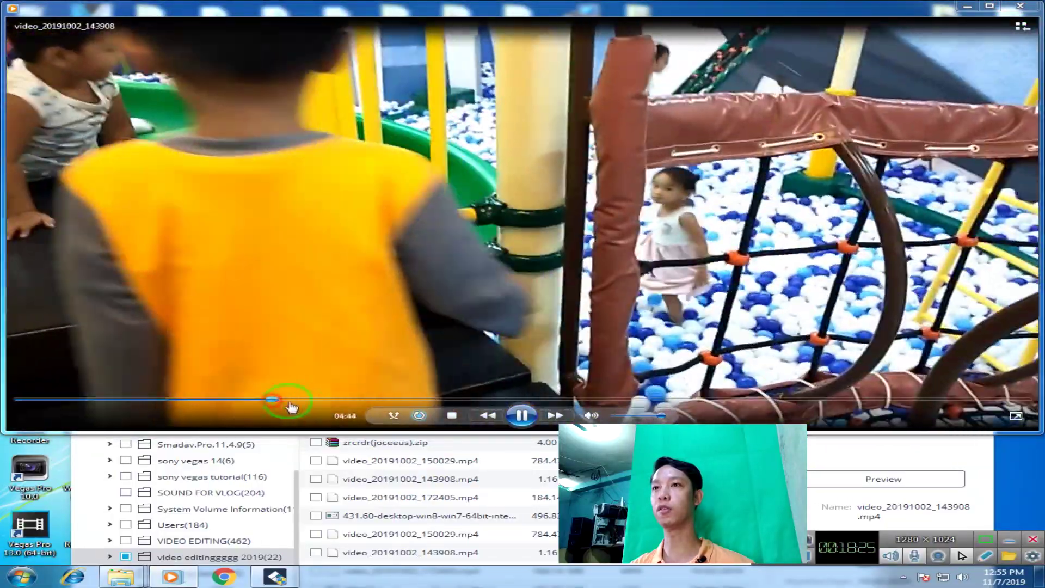
left_click(356, 399)
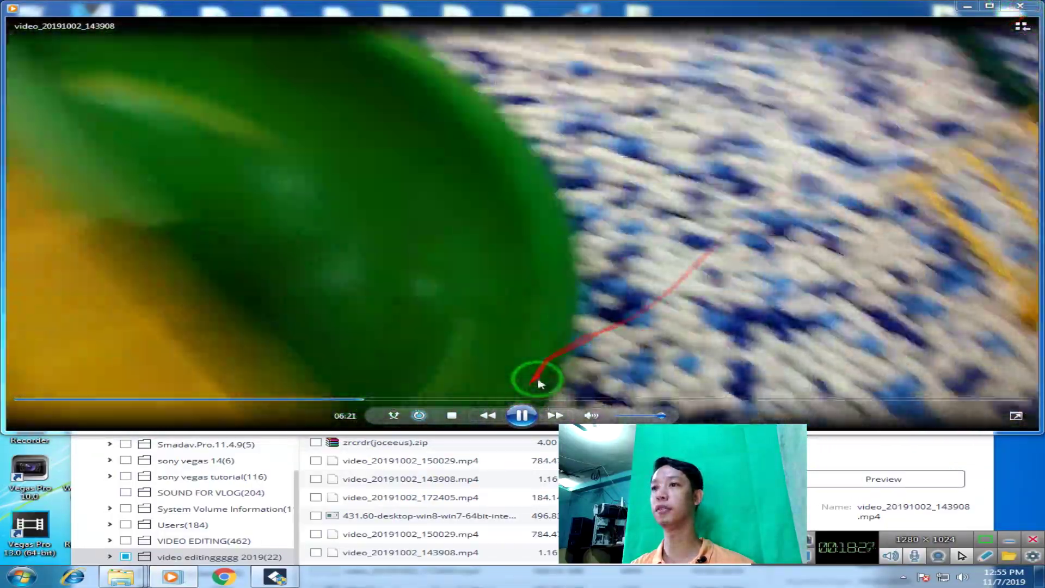
left_click(497, 400)
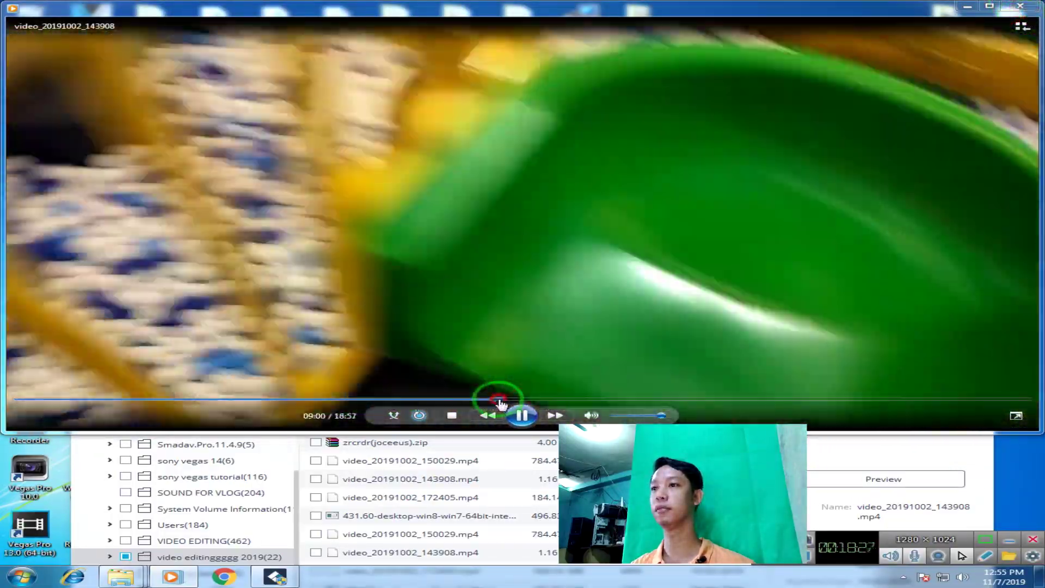
left_click(634, 401)
left_click(707, 400)
left_click(848, 400)
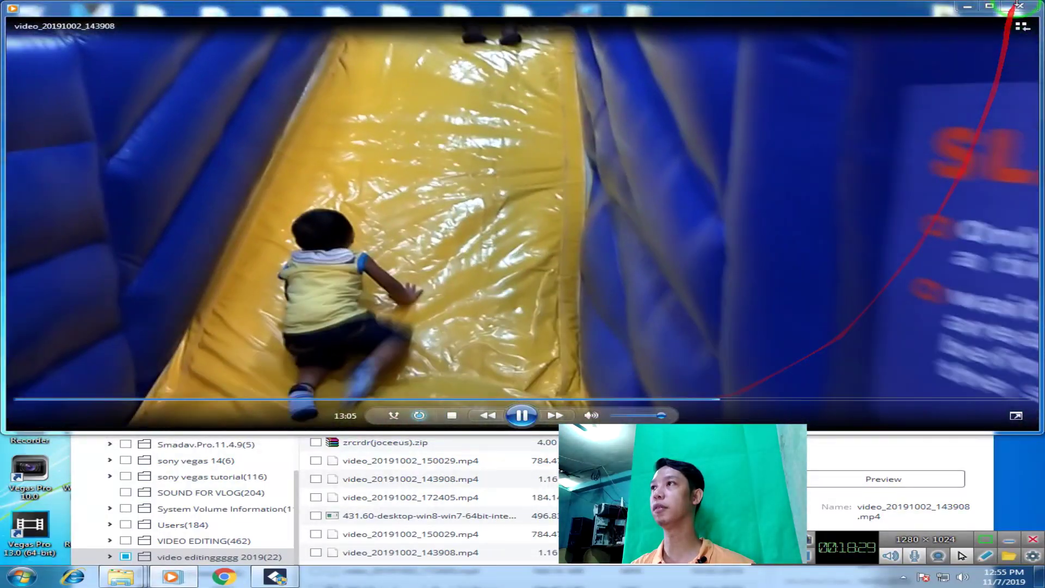
left_click(1019, 6)
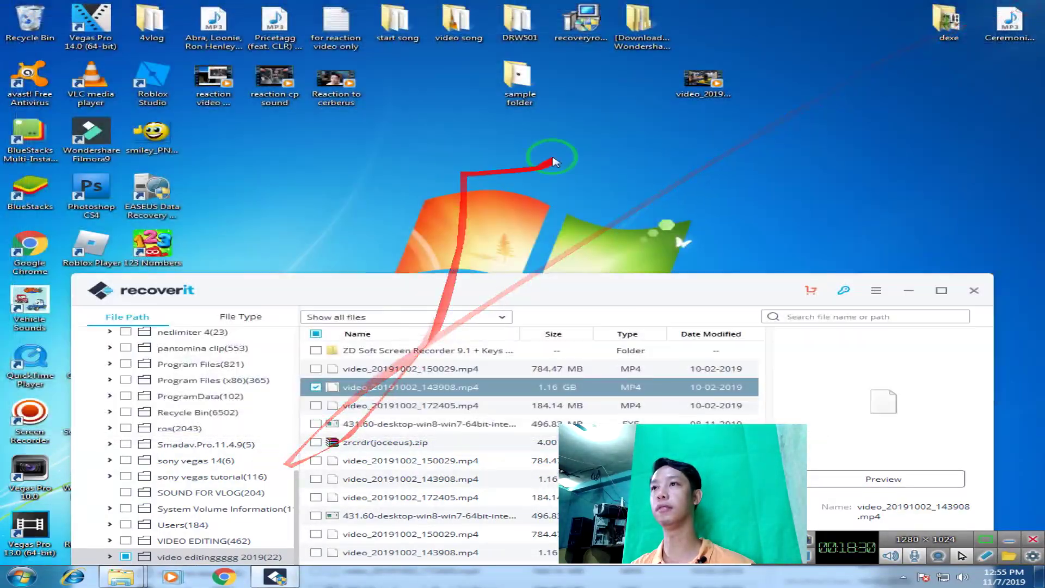
Unmark video_20191002_143908.mp4 in the Recoverit results and select video_20191002_172405.mp4
right_click(553, 162)
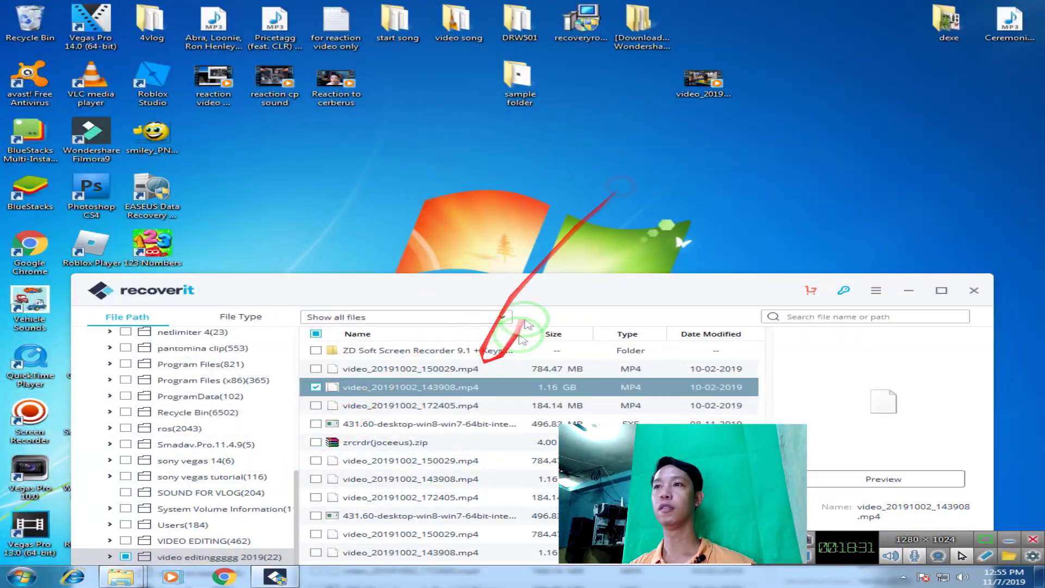
left_click_drag(534, 294, 589, 177)
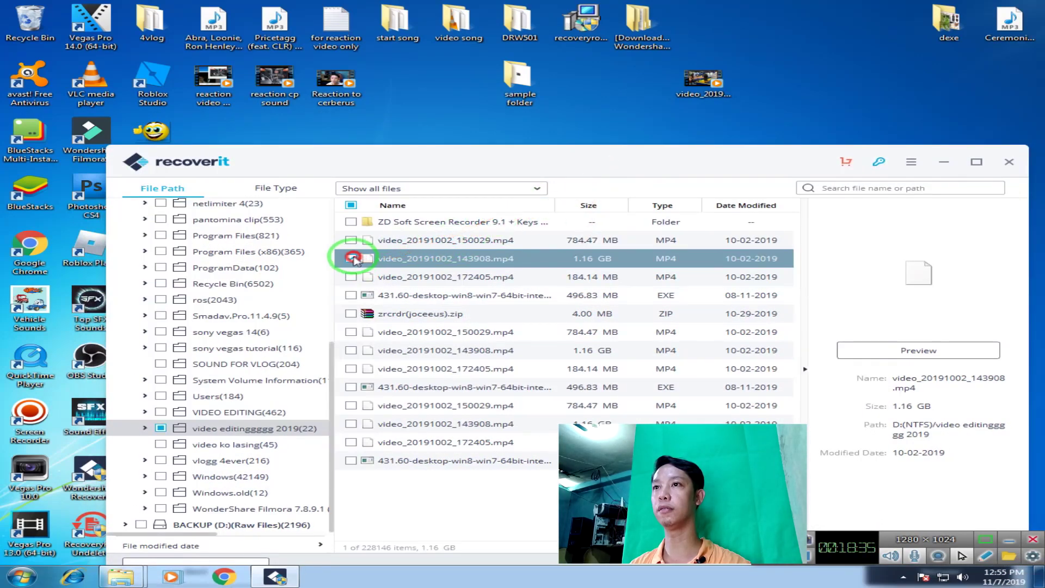
left_click(584, 279)
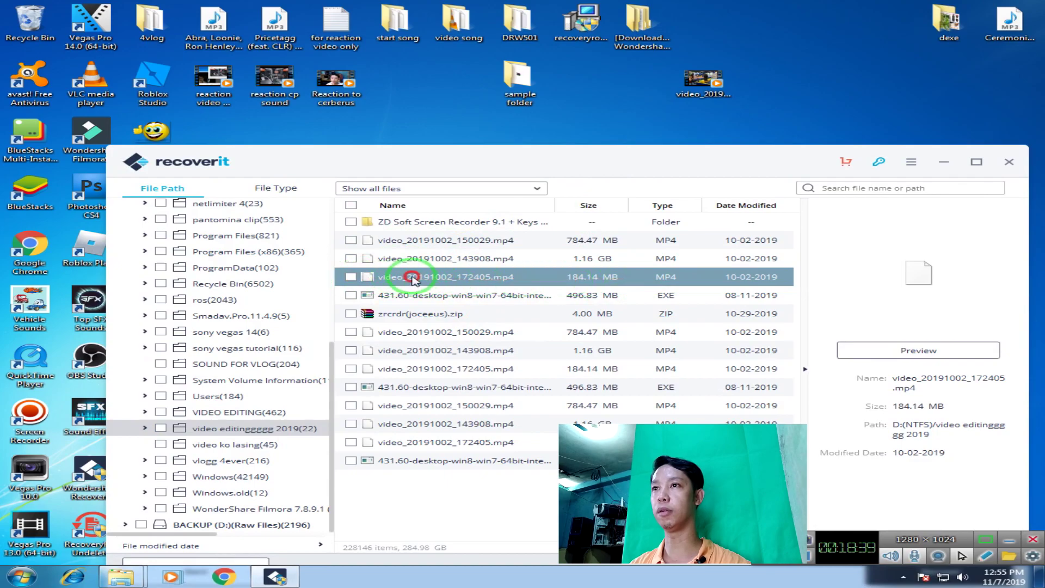
Mark zrcrdr(joceeus).zip in the scan results and recover it to the sample recover folder on C:
left_click_drag(460, 163, 504, 132)
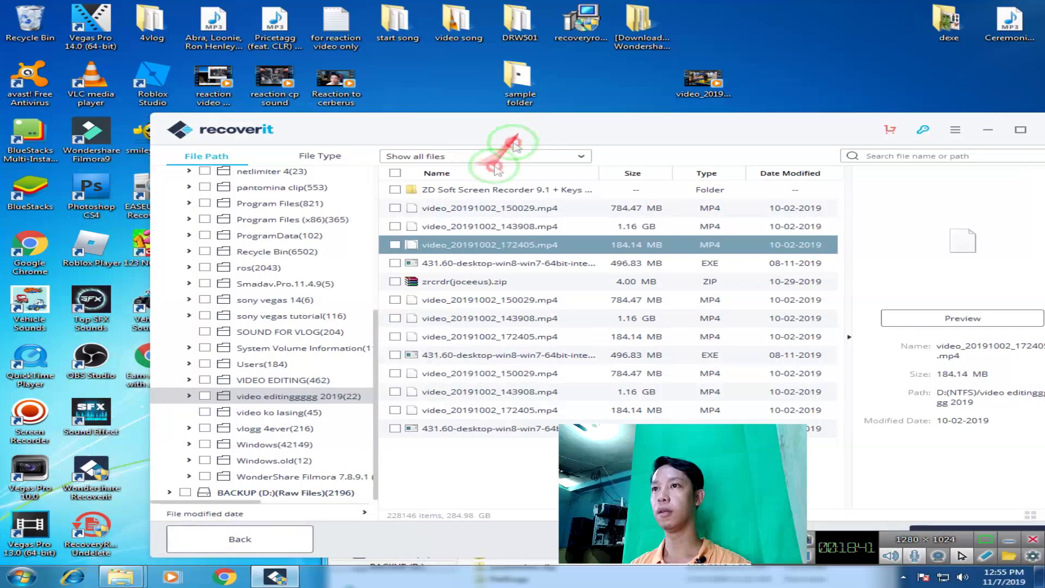
left_click(395, 282)
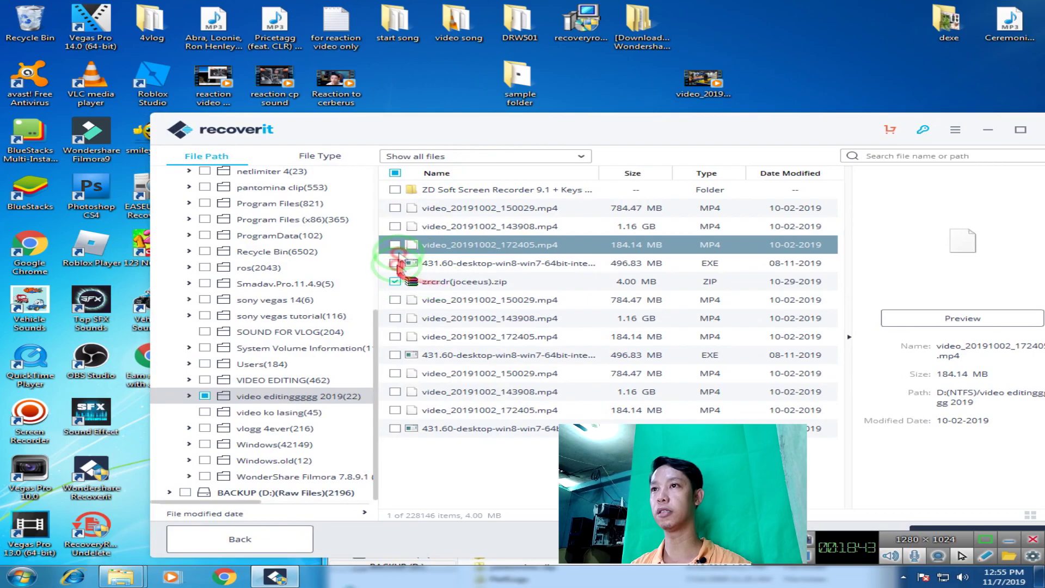
left_click_drag(625, 128, 522, 83)
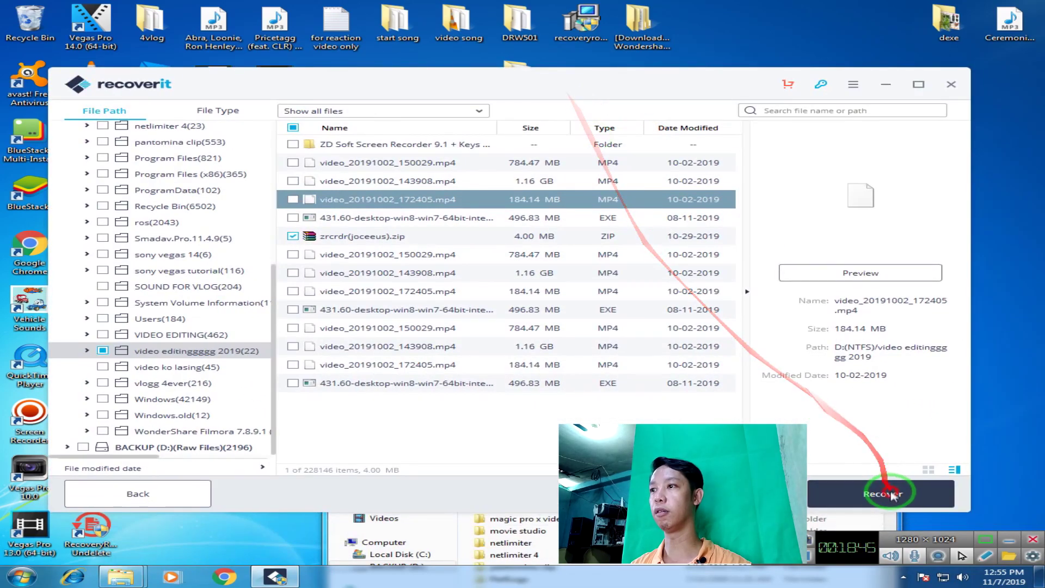
left_click(891, 494)
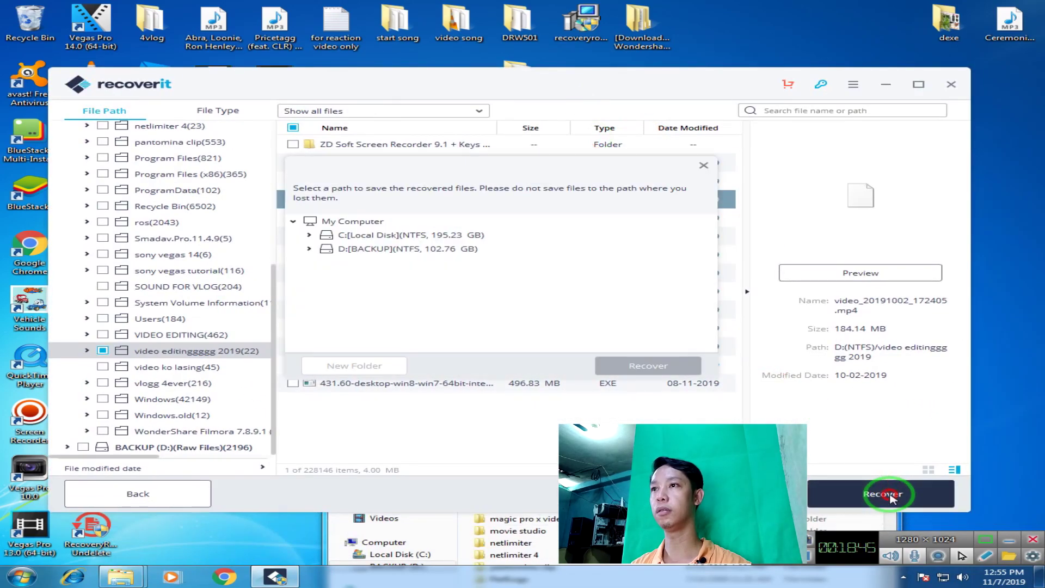
left_click(309, 236)
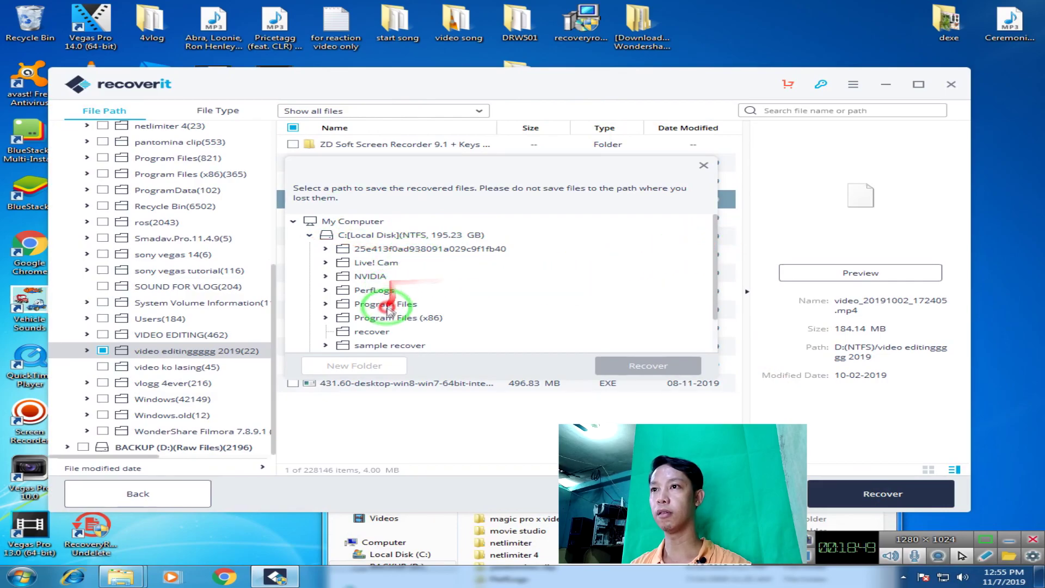
left_click(384, 346)
left_click(643, 365)
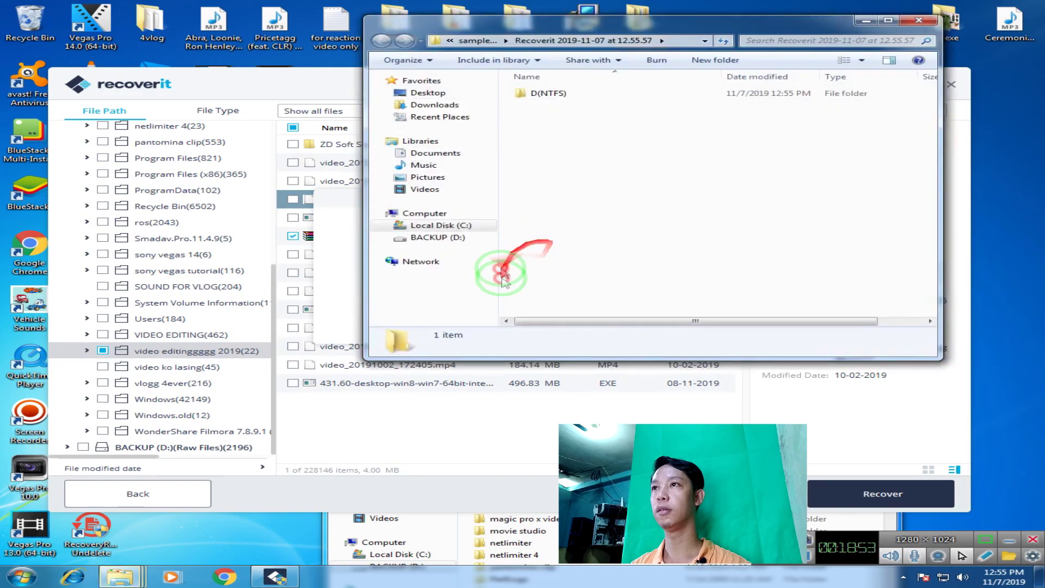
Open the recovered video editinggggg 2019 folder inside D(NTFS) and try to extract the zrcrdr(joceeus) archive there with WinRAR
double_click(567, 100)
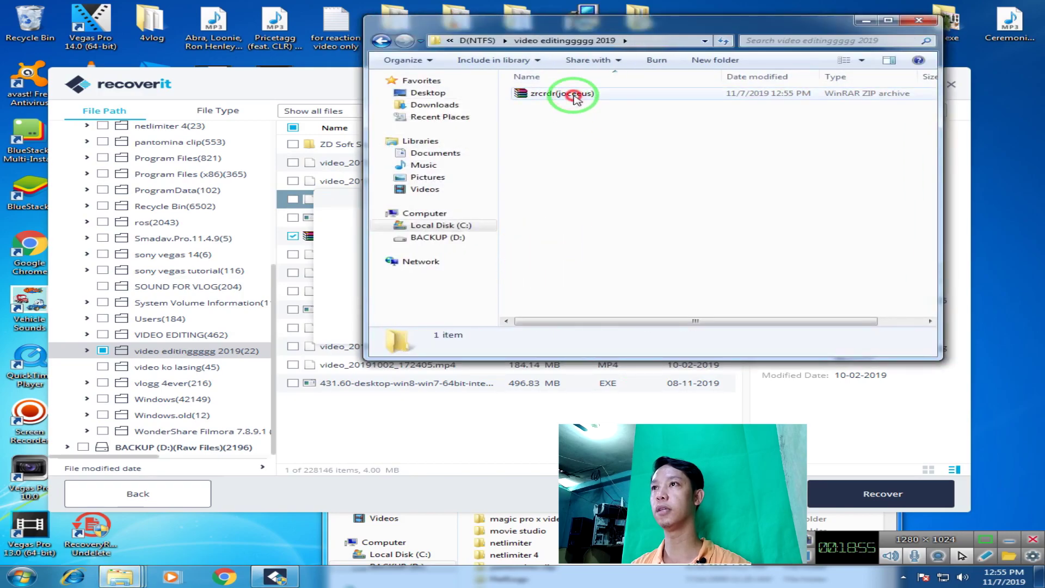
left_click(576, 97)
right_click(575, 97)
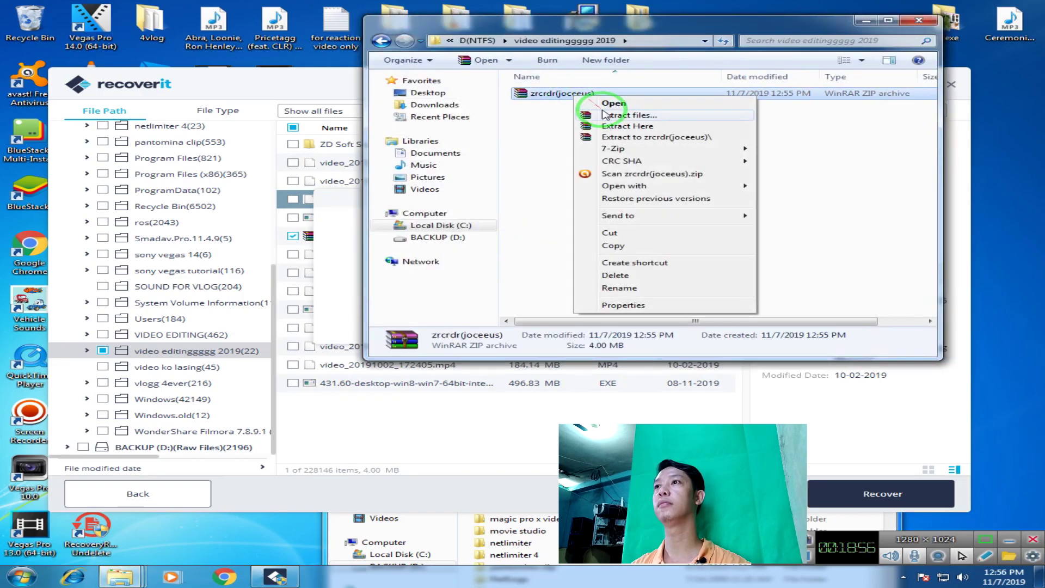
left_click(629, 128)
left_click(578, 326)
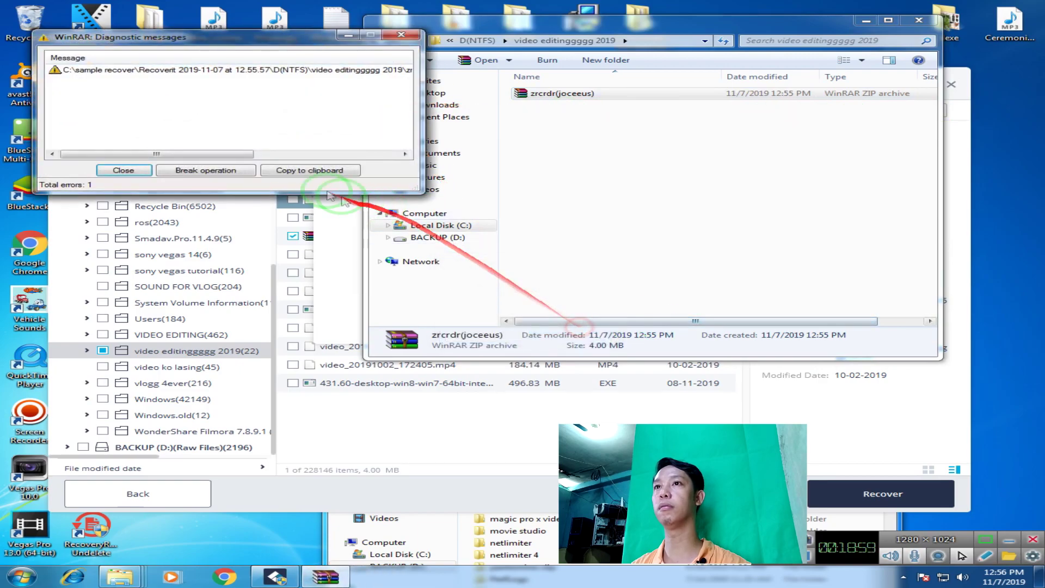
left_click(401, 34)
Try to extract the zrcrdr(joceeus) archive into the same folder with 7-Zip, without entering a password
right_click(566, 96)
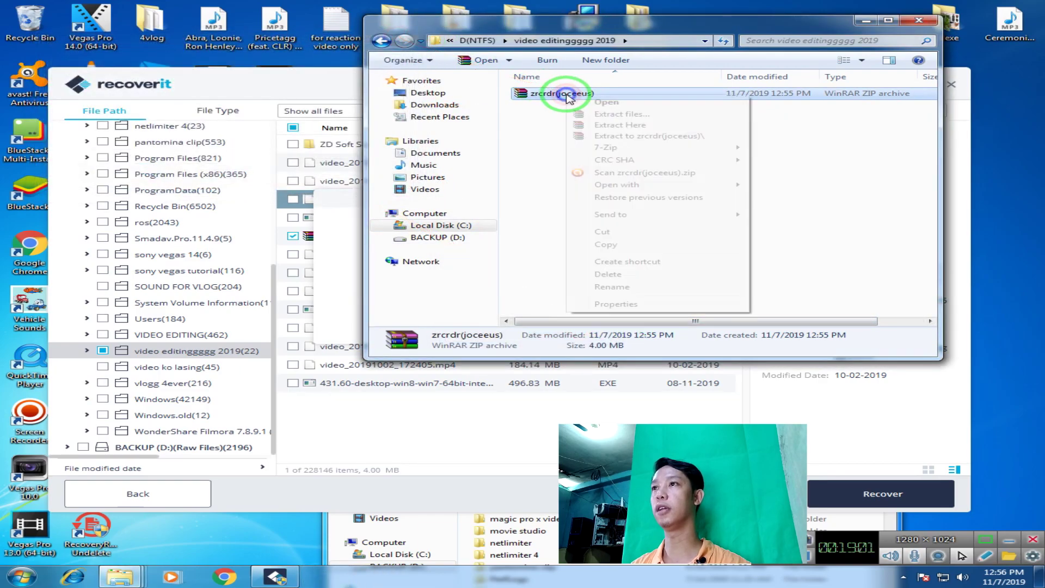
mouse_move(610, 148)
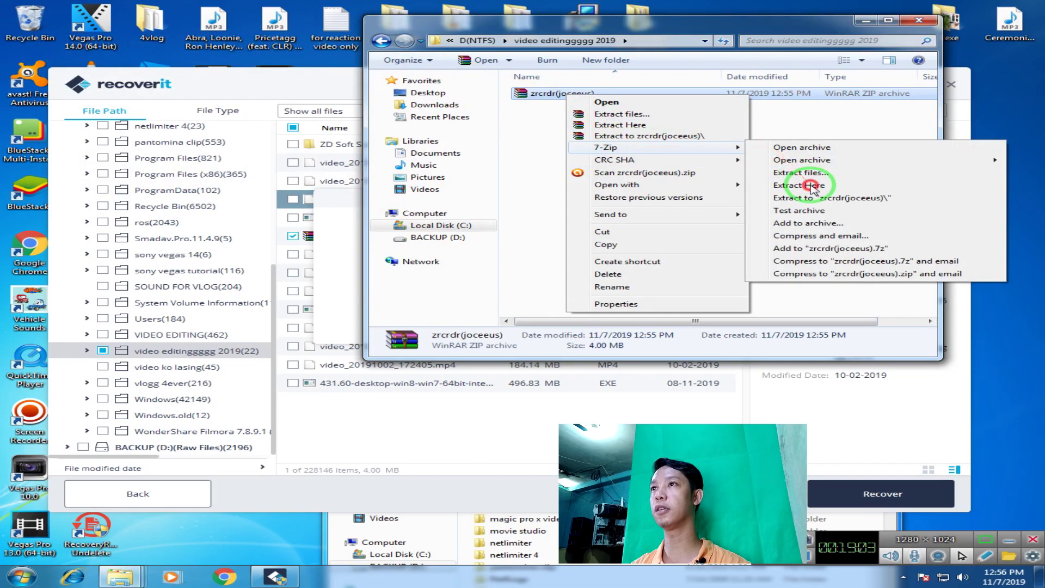
left_click(812, 187)
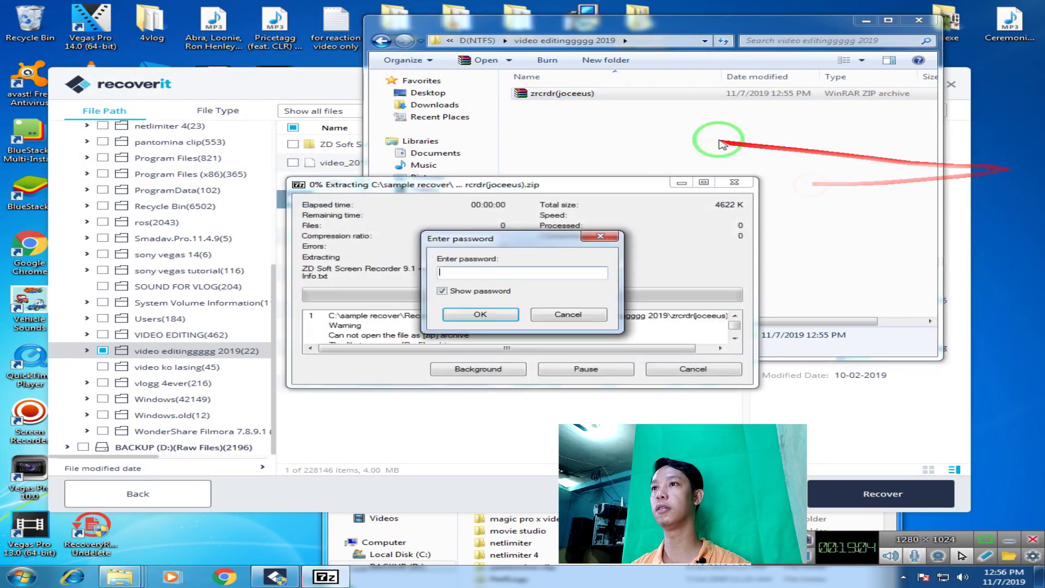
left_click(566, 314)
left_click(734, 182)
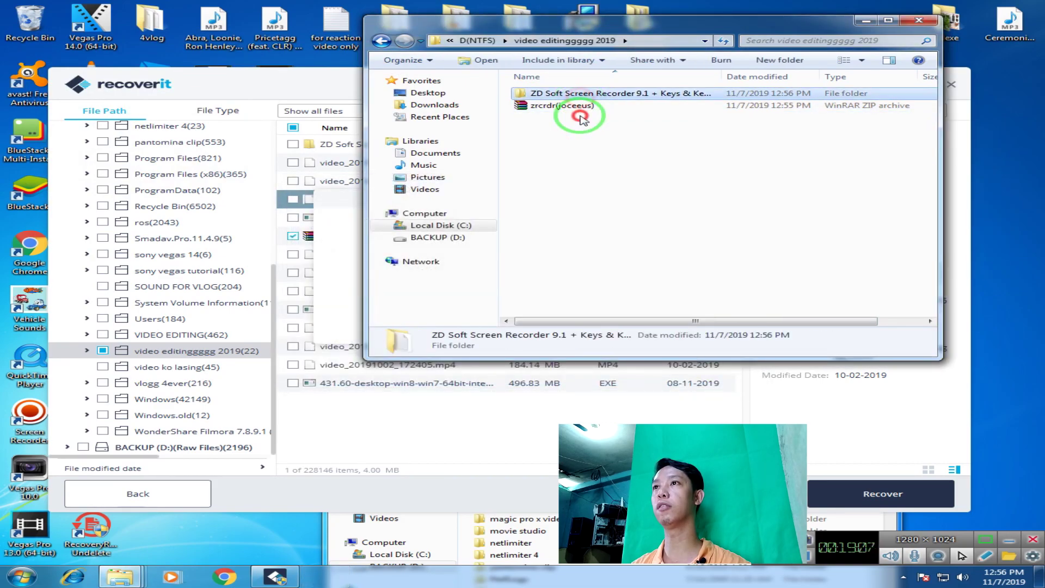
Delete the extracted ZD Soft Screen Recorder folder and the zrcrdr(joceeus) archive, and move the folder window down to uncover Recoverit
left_click_drag(580, 117, 588, 84)
key("Delete")
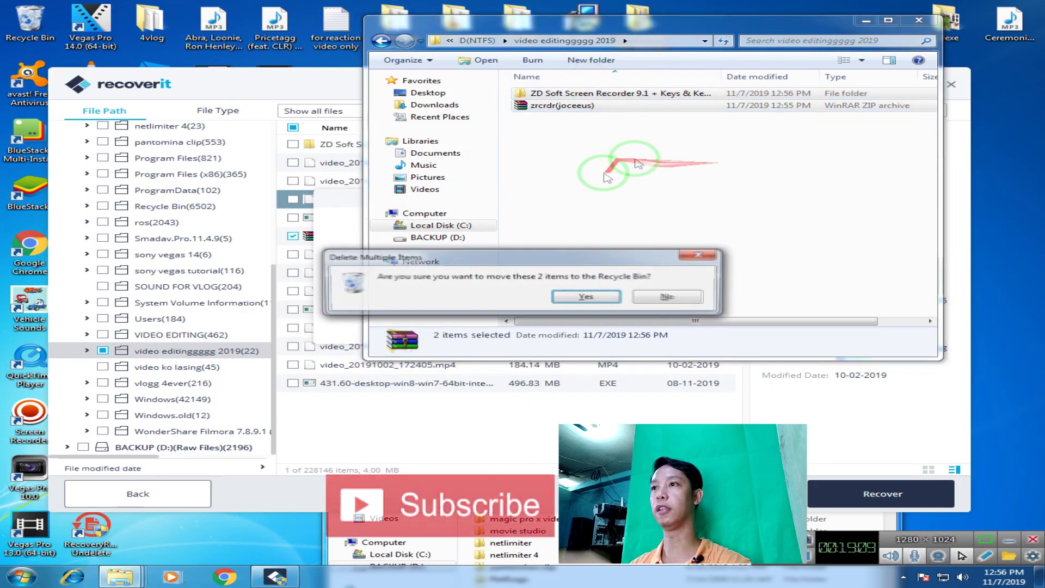
left_click(585, 296)
left_click_drag(783, 22, 764, 216)
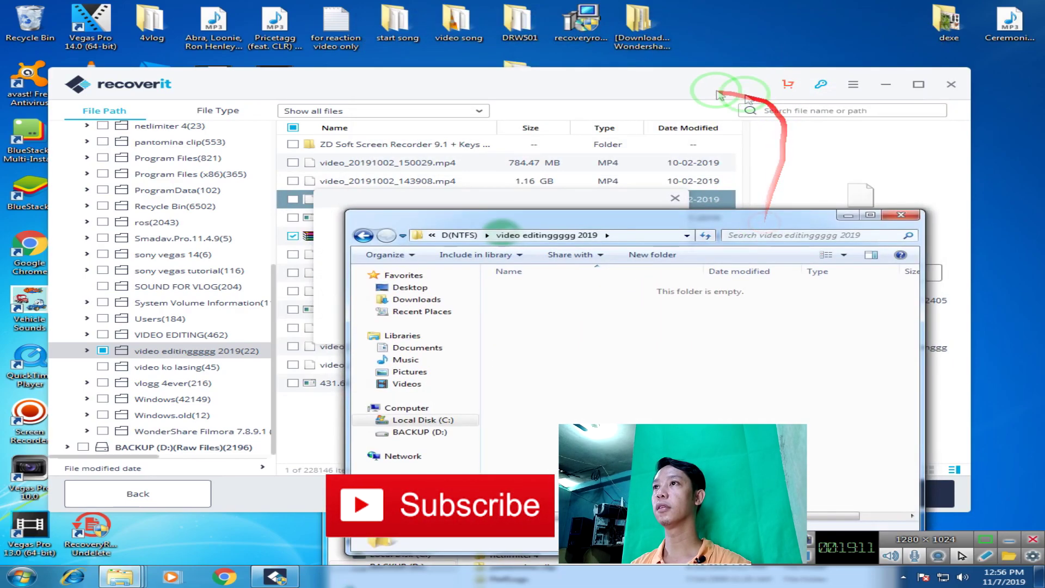